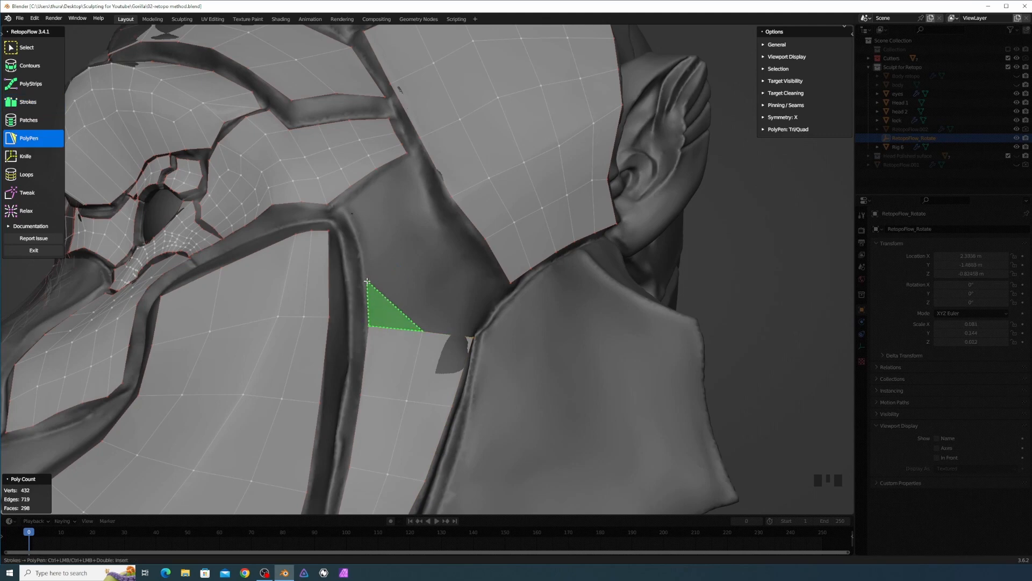
# Extend the retopology mesh below the ear with PolyPen faces and bridge its upper edge toward the cheek gap with a Strokes stroke.
pyautogui.keyDown('ctrl'); pyautogui.click(367, 280); pyautogui.keyUp('ctrl')
pyautogui.keyDown('ctrl'); pyautogui.click(408, 277); pyautogui.keyUp('ctrl')
pyautogui.keyDown('ctrl'); pyautogui.click(448, 262); pyautogui.keyUp('ctrl')
pyautogui.keyDown('ctrl'); pyautogui.click(472, 337); pyautogui.keyUp('ctrl')
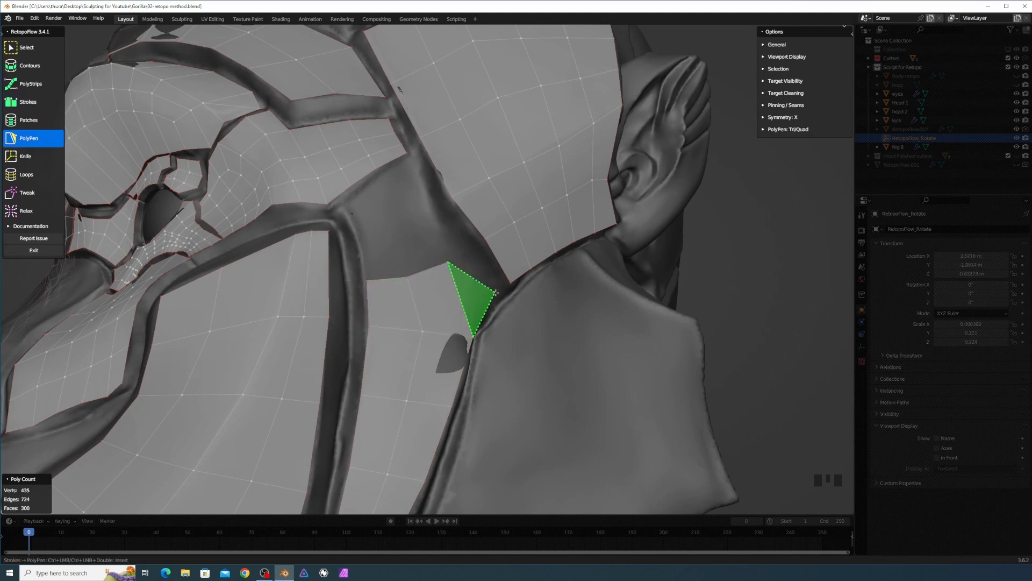
pyautogui.keyDown('ctrl'); pyautogui.click(503, 291); pyautogui.keyUp('ctrl')
pyautogui.keyDown('ctrl'); pyautogui.click(472, 251); pyautogui.keyUp('ctrl')
pyautogui.press('3')
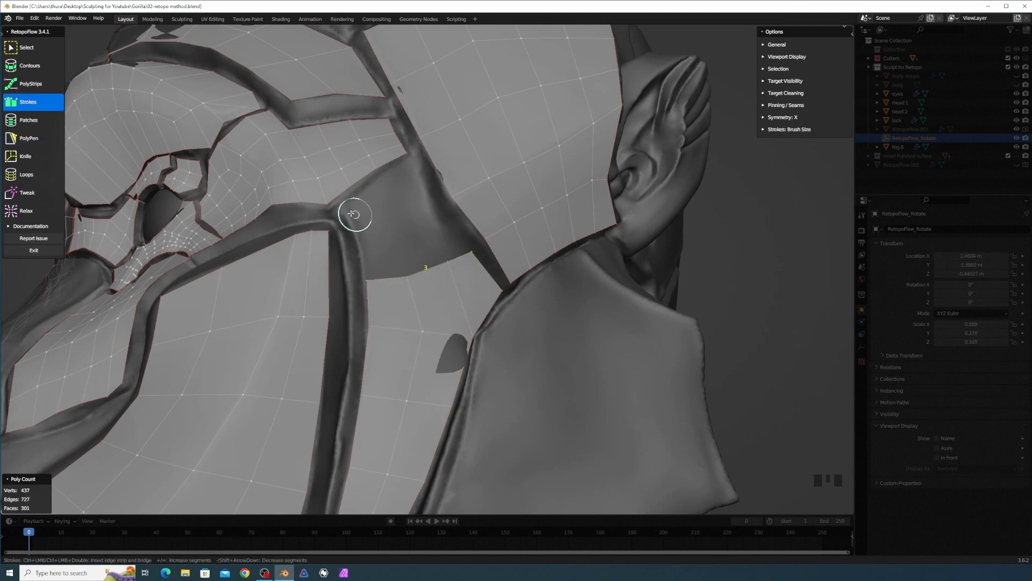
pyautogui.moveTo(352, 212); pyautogui.dragTo(414, 157)
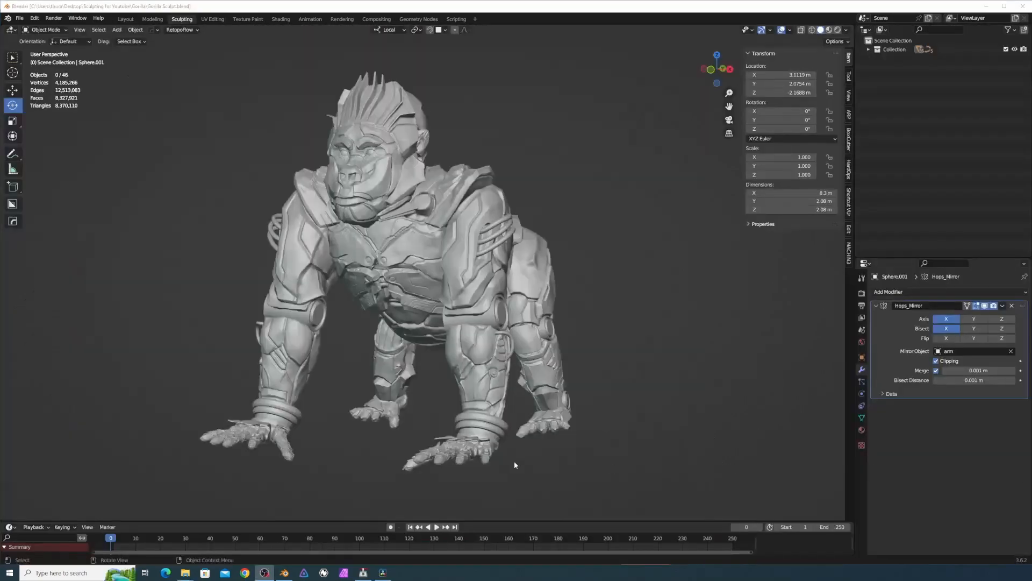
# Examine the gorilla sculpt and the finished retopologized head from several angles, with the viewport overlays toggled.
pyautogui.moveTo(515, 464)
pyautogui.mouseDown(button='middle')
pyautogui.moveTo(514, 419)
pyautogui.moveTo(534, 419)
pyautogui.moveTo(441, 330)
pyautogui.moveTo(508, 327)
pyautogui.moveTo(438, 344)
pyautogui.moveTo(666, 349)
pyautogui.moveTo(443, 347)
pyautogui.moveTo(451, 360)
pyautogui.mouseUp(button='middle')
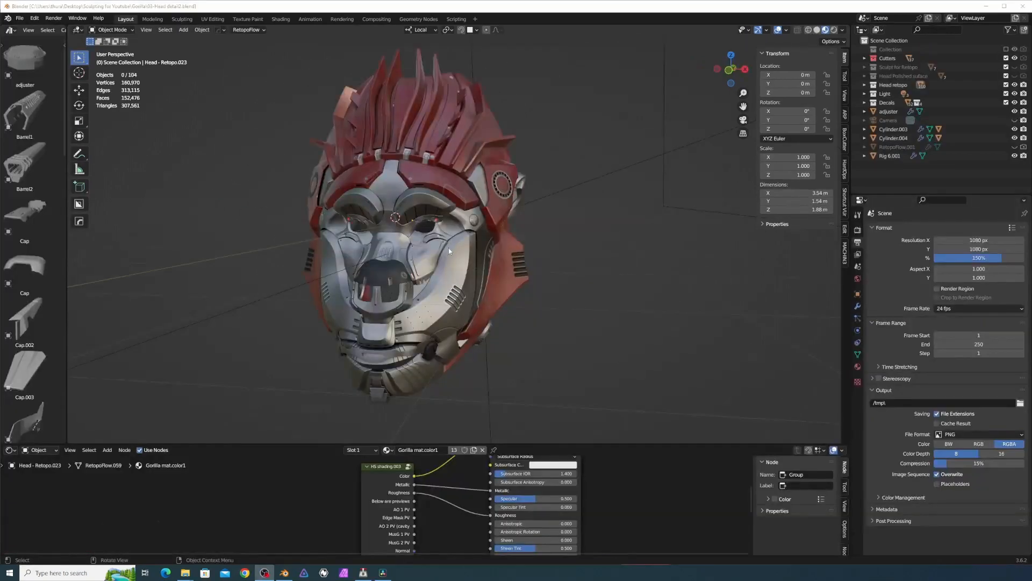
pyautogui.moveTo(448, 247)
pyautogui.mouseDown(button='middle')
pyautogui.moveTo(485, 266)
pyautogui.moveTo(482, 307)
pyautogui.moveTo(397, 260)
pyautogui.moveTo(371, 260)
pyautogui.moveTo(504, 257)
pyautogui.moveTo(457, 250)
pyautogui.mouseUp(button='middle')
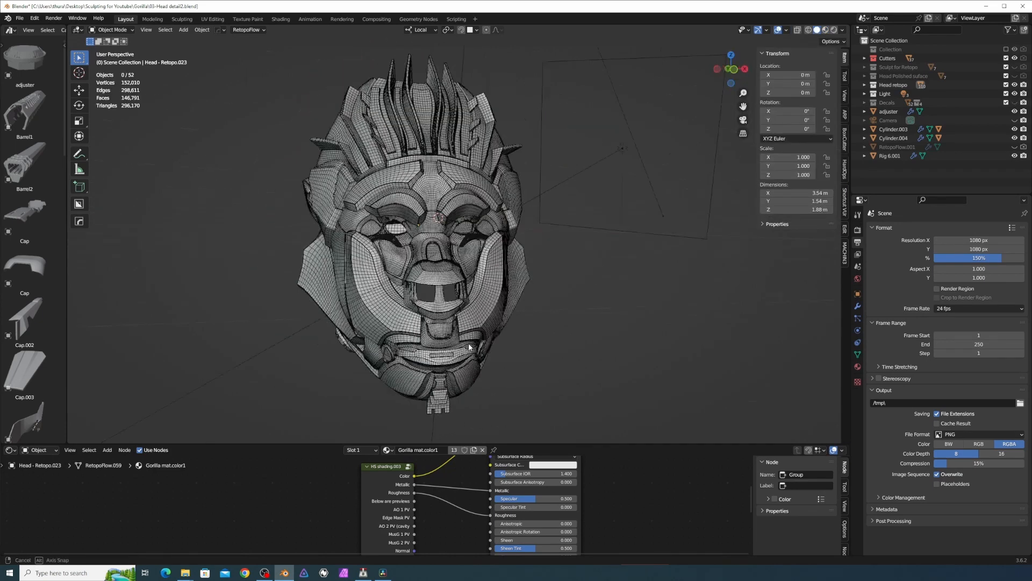
pyautogui.moveTo(469, 347)
pyautogui.mouseDown(button='middle')
pyautogui.moveTo(599, 350)
pyautogui.moveTo(522, 359)
pyautogui.moveTo(360, 283)
pyautogui.moveTo(376, 266)
pyautogui.moveTo(405, 274)
pyautogui.moveTo(399, 304)
pyautogui.moveTo(472, 293)
pyautogui.moveTo(486, 364)
pyautogui.moveTo(495, 330)
pyautogui.moveTo(601, 333)
pyautogui.moveTo(592, 347)
pyautogui.moveTo(522, 339)
pyautogui.moveTo(375, 254)
pyautogui.moveTo(502, 253)
pyautogui.moveTo(514, 292)
pyautogui.moveTo(486, 290)
pyautogui.moveTo(541, 288)
pyautogui.moveTo(463, 294)
pyautogui.mouseUp(button='middle')
pyautogui.hotkey('shift', 'alt', 'z')
pyautogui.hotkey('shift', 'alt', 'z')
pyautogui.hotkey('shift', 'alt', 'z')
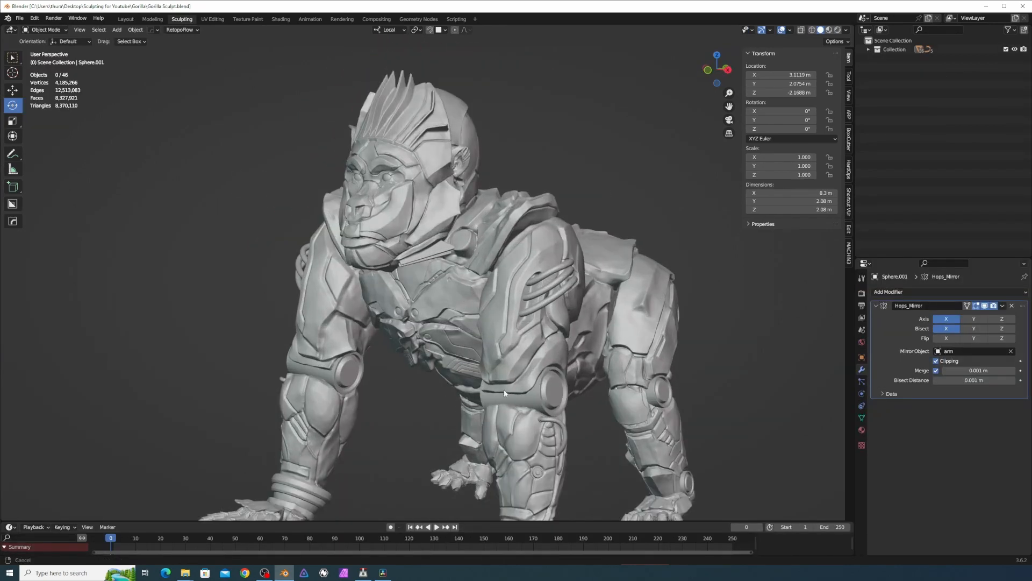
pyautogui.keyDown('shift'); pyautogui.moveTo(504, 393); pyautogui.dragTo(487, 423, button='middle'); pyautogui.keyUp('shift')
pyautogui.scroll(1, 494, 360)
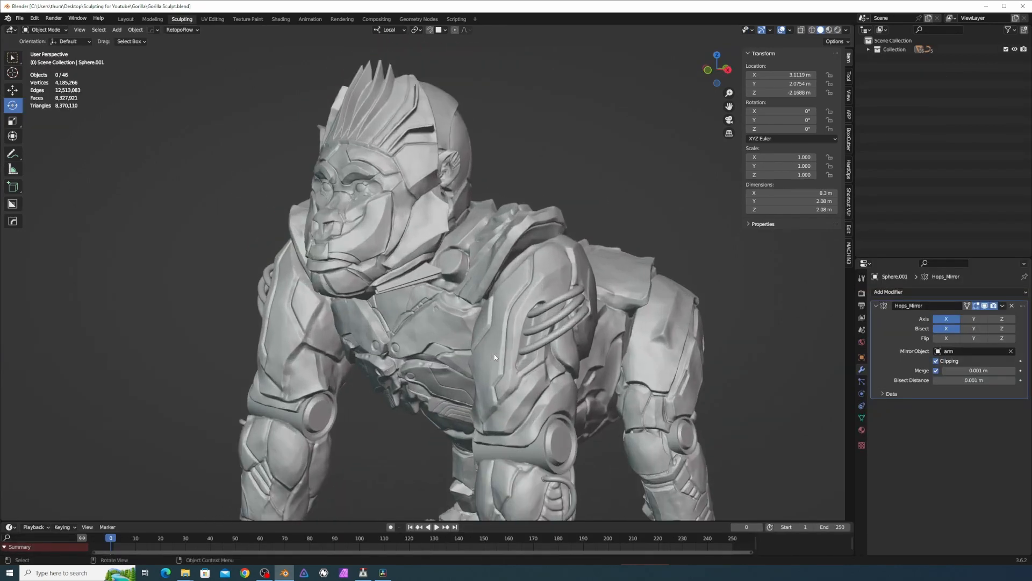
pyautogui.keyDown('shift'); pyautogui.moveTo(495, 354); pyautogui.dragTo(508, 396, button='middle'); pyautogui.keyUp('shift')
pyautogui.scroll(1, 460, 381)
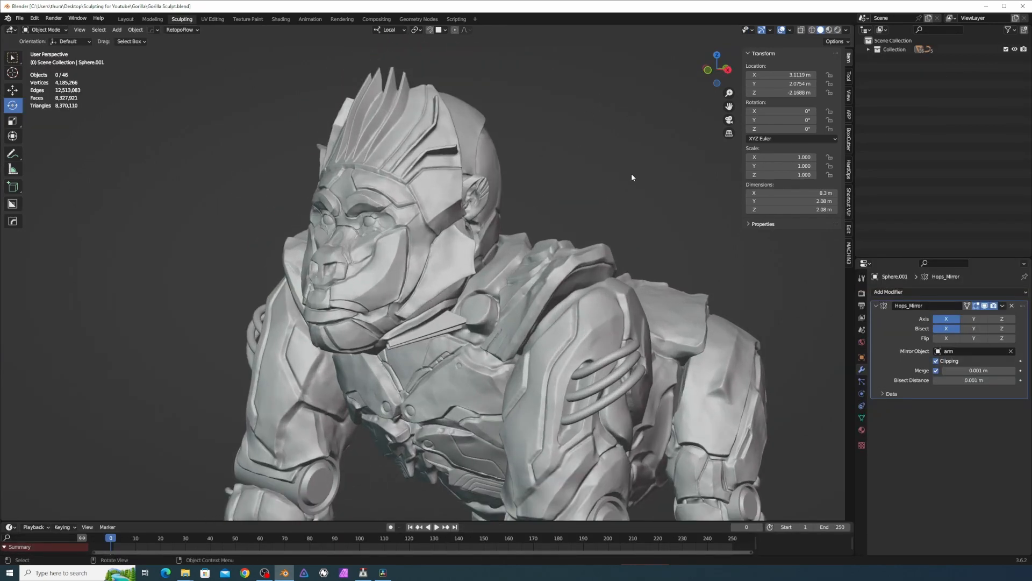
# Select the gorilla's head parts and eyes and move them into a new collection, Collection 2.
pyautogui.scroll(-4, 537, 167)
pyautogui.keyDown('shift'); pyautogui.moveTo(522, 213); pyautogui.dragTo(658, 185, button='middle'); pyautogui.keyUp('shift')
pyautogui.moveTo(392, 169); pyautogui.dragTo(511, 301)
pyautogui.moveTo(422, 128); pyautogui.dragTo(597, 214)
pyautogui.moveTo(594, 214); pyautogui.dragTo(603, 193, button='middle')
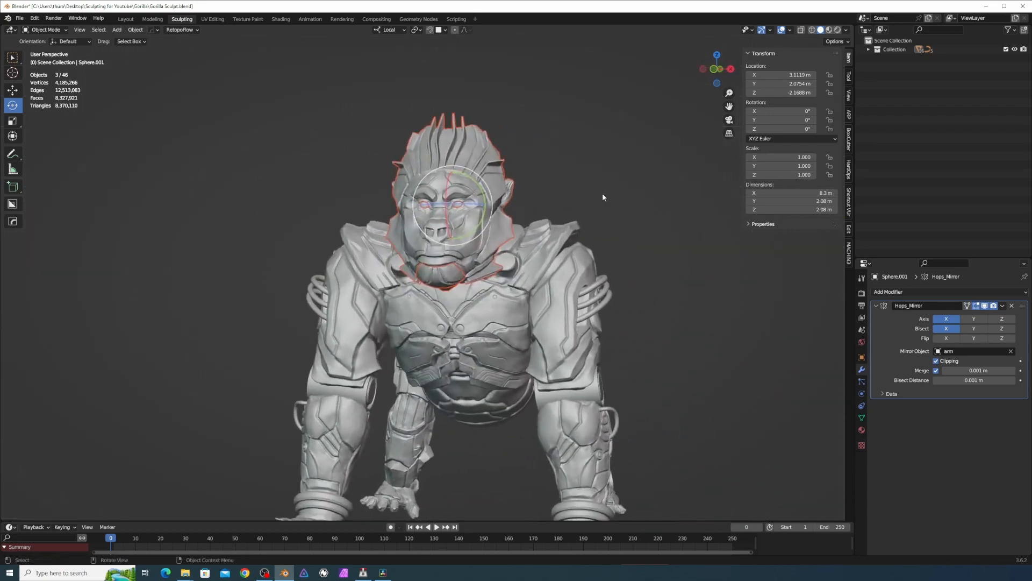
pyautogui.press('m')
pyautogui.click(595, 194)
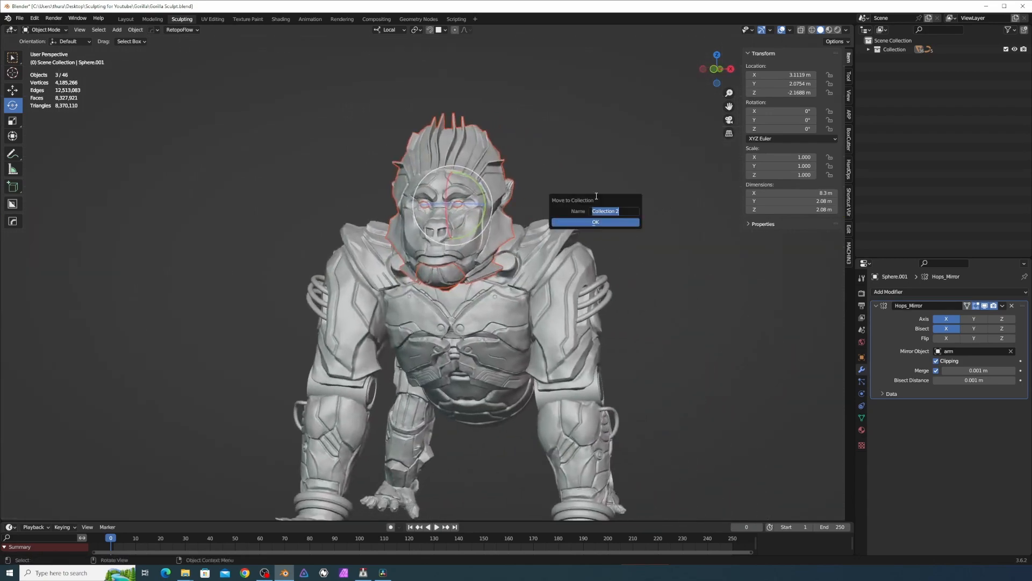
pyautogui.click(598, 226)
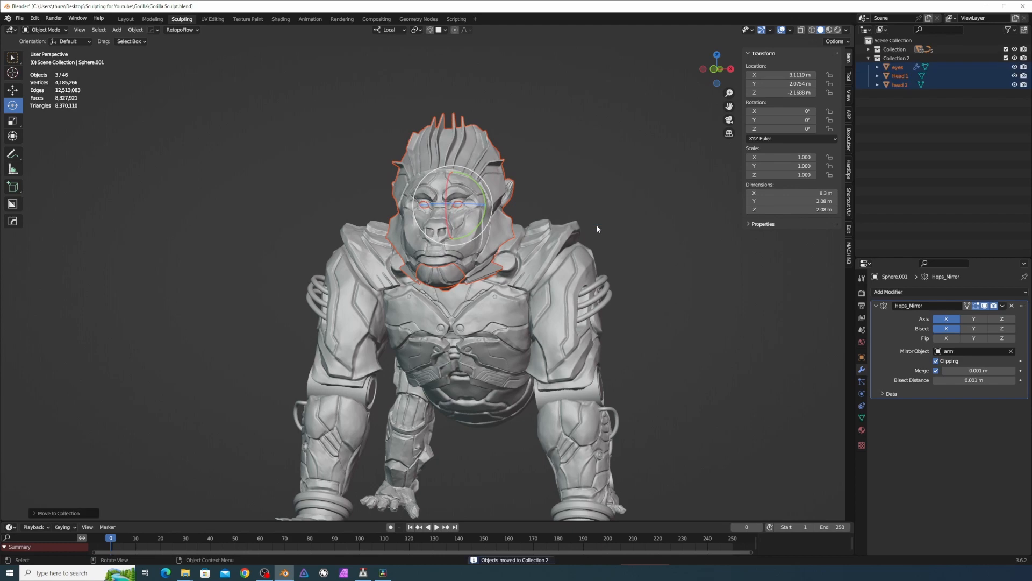
# Exclude the original Collection from the view layer to isolate the head, and deselect all objects.
pyautogui.click(868, 58)
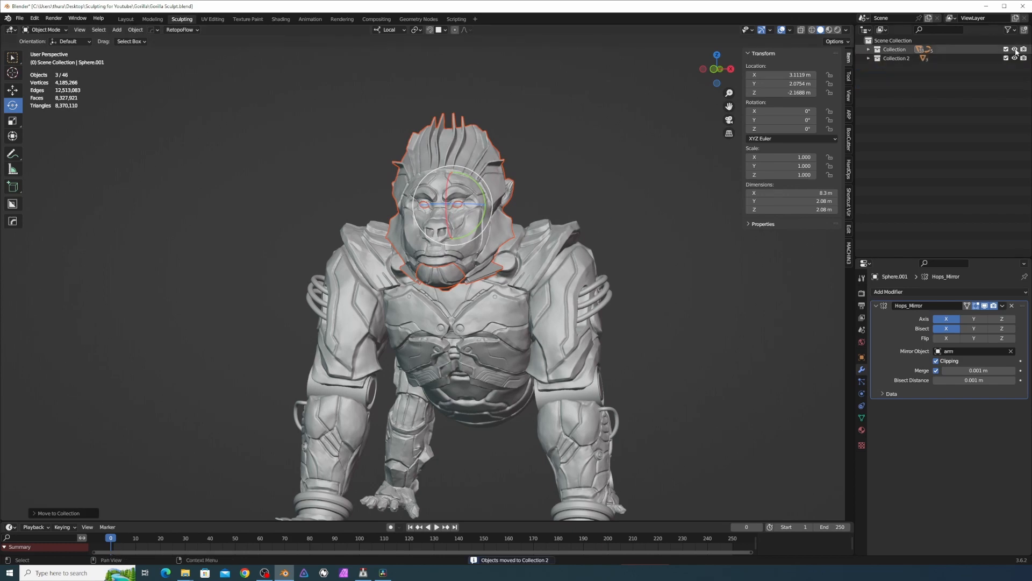
pyautogui.click(1015, 49)
pyautogui.click(1006, 49)
pyautogui.moveTo(657, 126); pyautogui.dragTo(351, 244, button='middle')
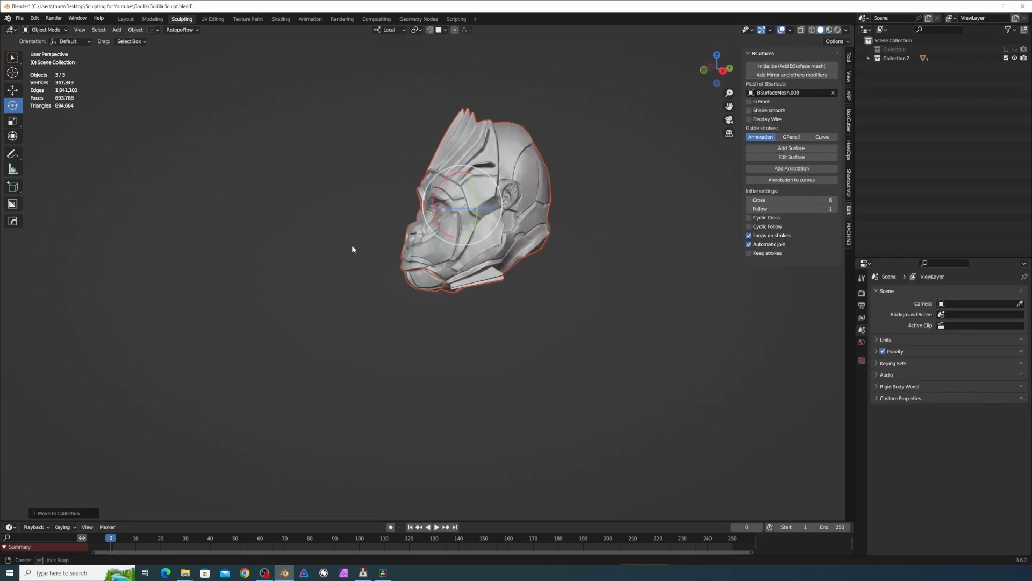
pyautogui.click(584, 246)
pyautogui.moveTo(584, 246); pyautogui.dragTo(558, 274, button='middle')
pyautogui.scroll(4, 586, 250)
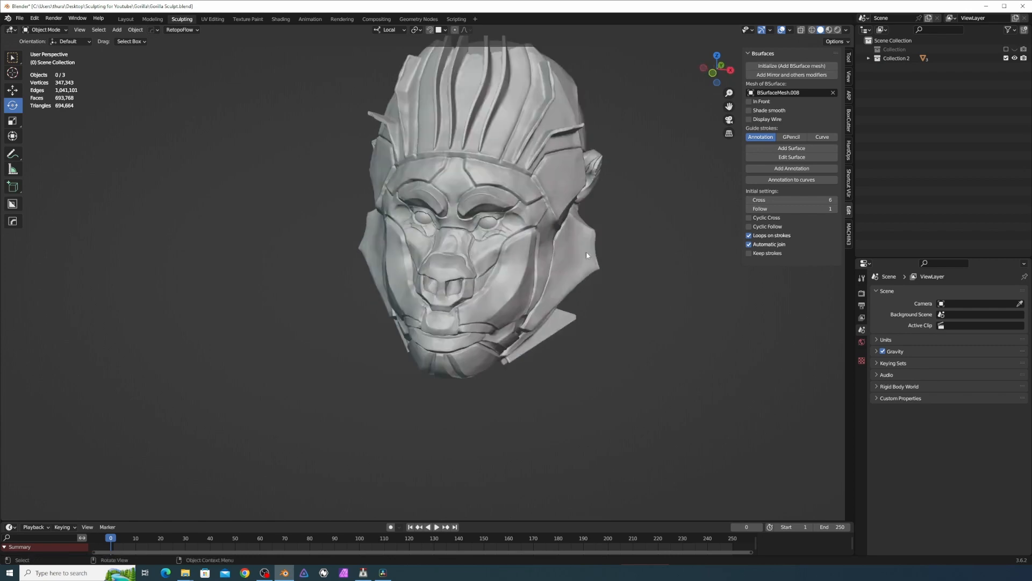
pyautogui.moveTo(515, 359); pyautogui.dragTo(425, 295, button='middle')
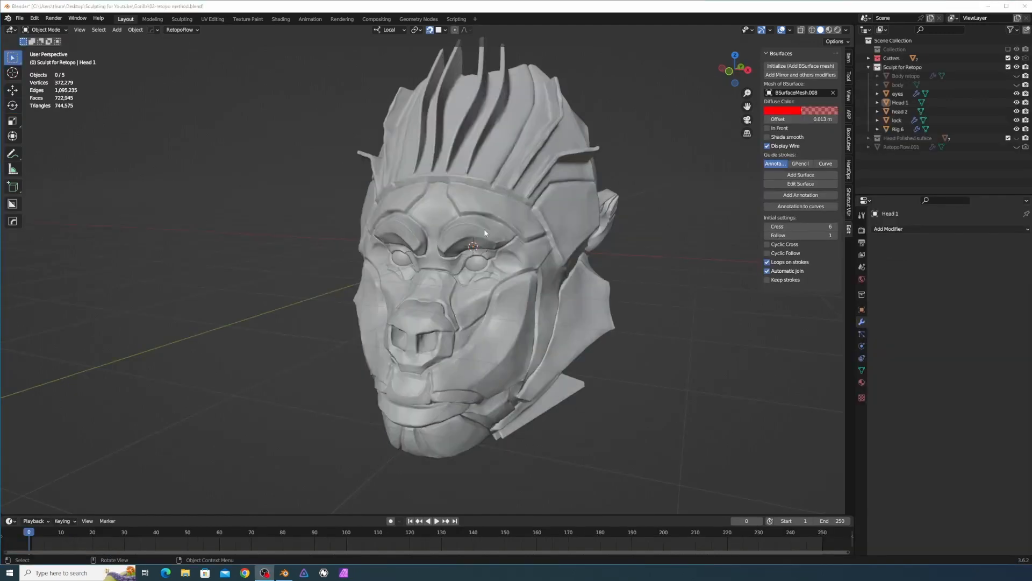
# Examine the high-poly head sculpt from several angles, including the Head 1 object and its scene statistics.
pyautogui.moveTo(544, 273); pyautogui.dragTo(506, 281, button='middle')
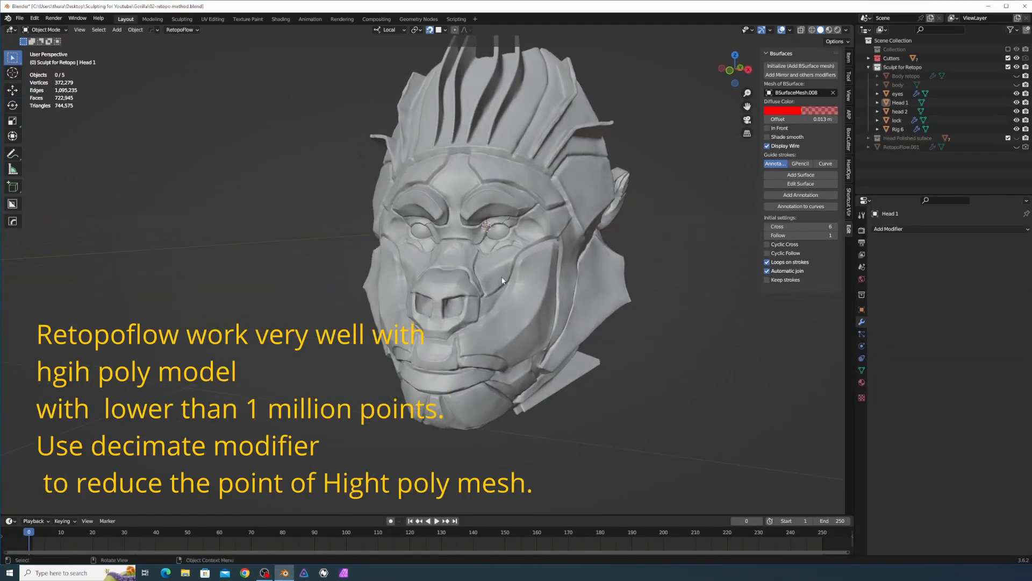
pyautogui.click(513, 290)
pyautogui.moveTo(584, 355); pyautogui.dragTo(621, 372, button='middle')
pyautogui.scroll(-1, 621, 372)
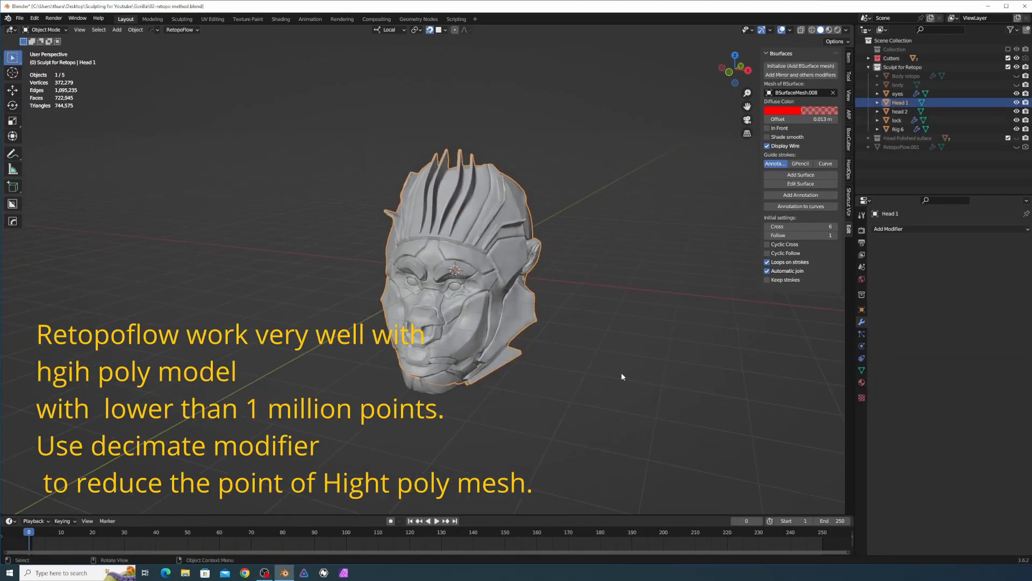
pyautogui.scroll(4, 621, 372)
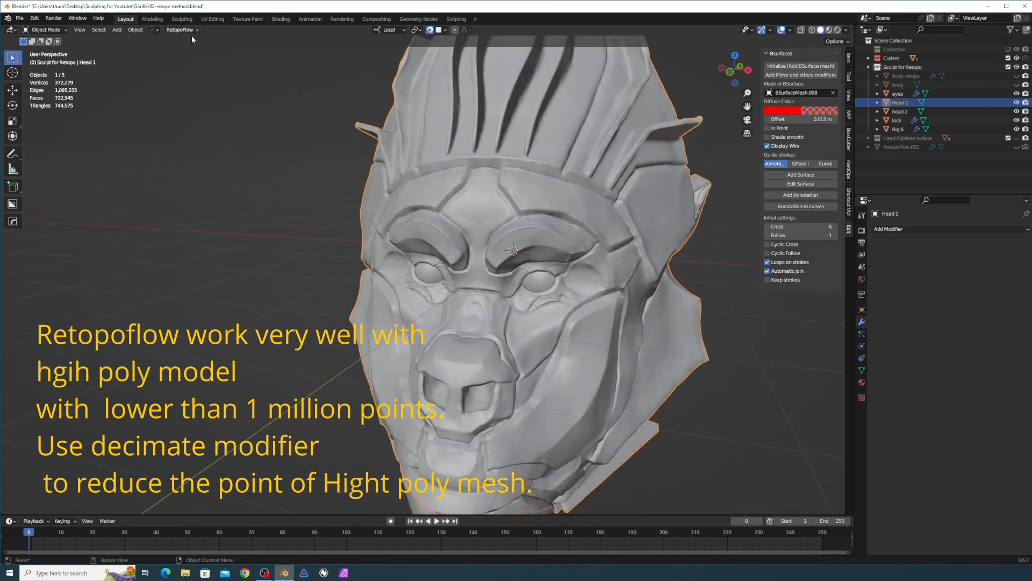
pyautogui.moveTo(464, 194); pyautogui.dragTo(602, 221, button='middle')
pyautogui.click(605, 221)
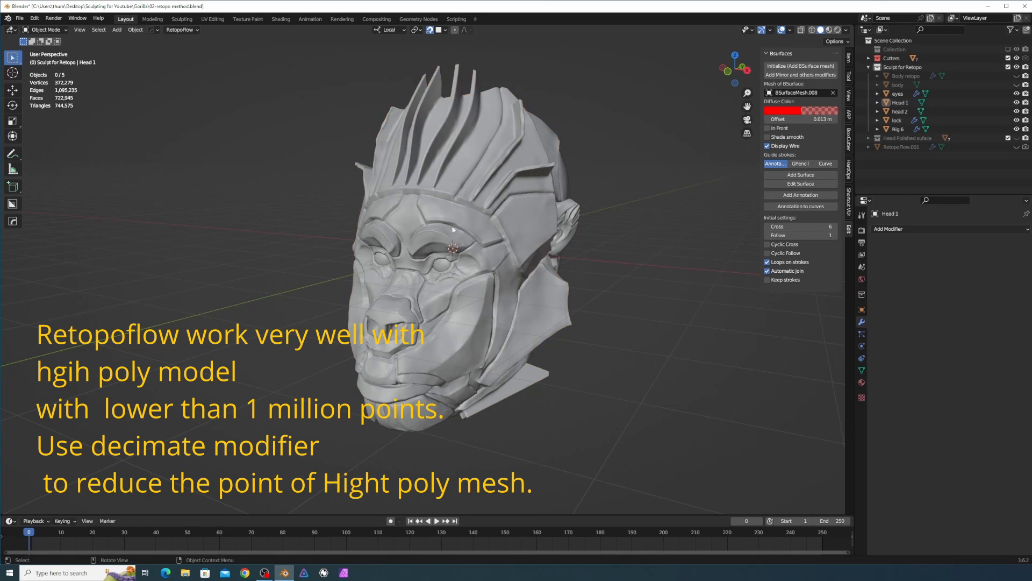
pyautogui.click(521, 225)
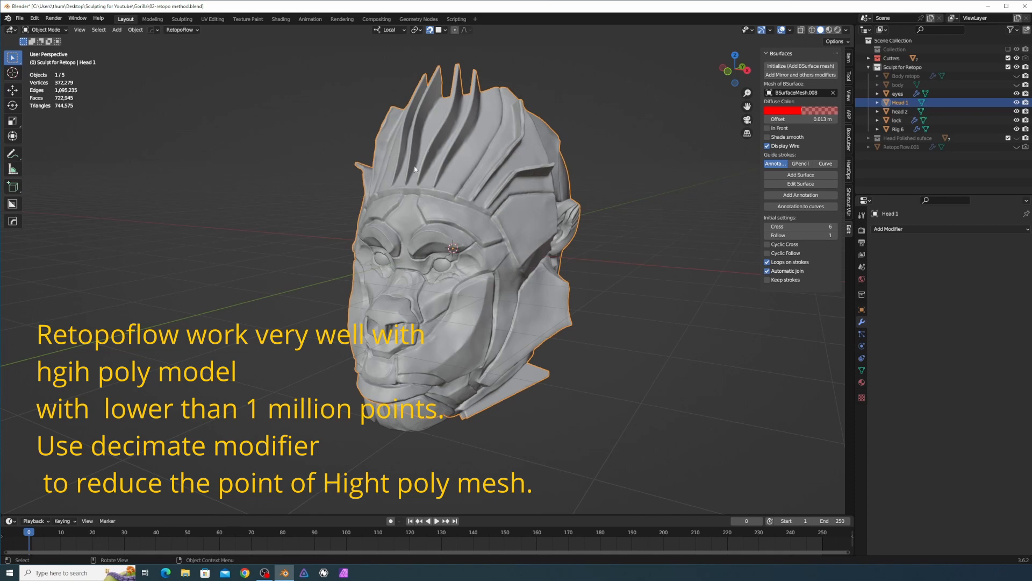
pyautogui.moveTo(483, 228); pyautogui.dragTo(580, 244, button='middle')
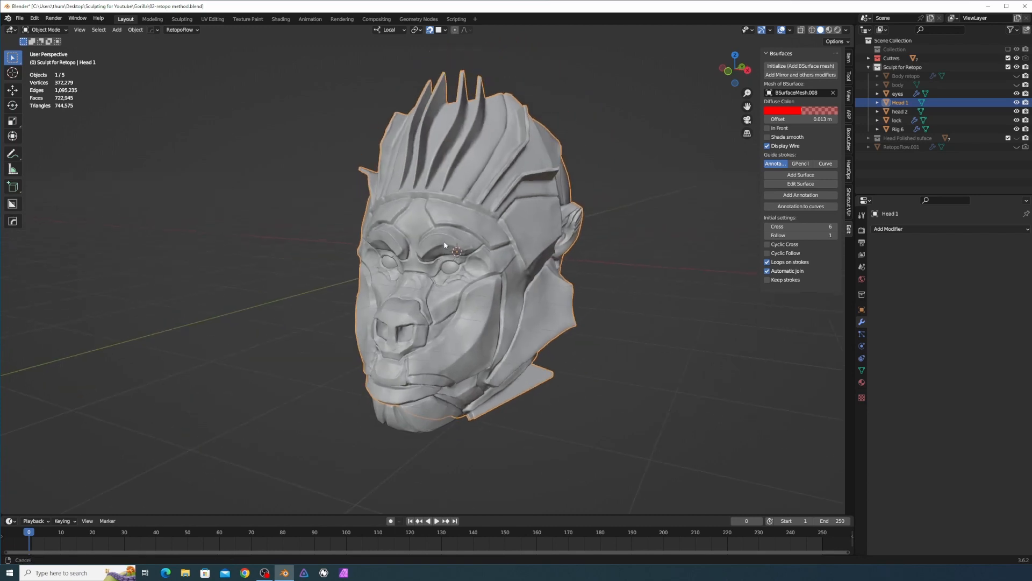
pyautogui.click(652, 240)
pyautogui.moveTo(511, 253)
pyautogui.mouseDown(button='middle')
pyautogui.moveTo(448, 260)
pyautogui.moveTo(466, 263)
pyautogui.mouseUp(button='middle')
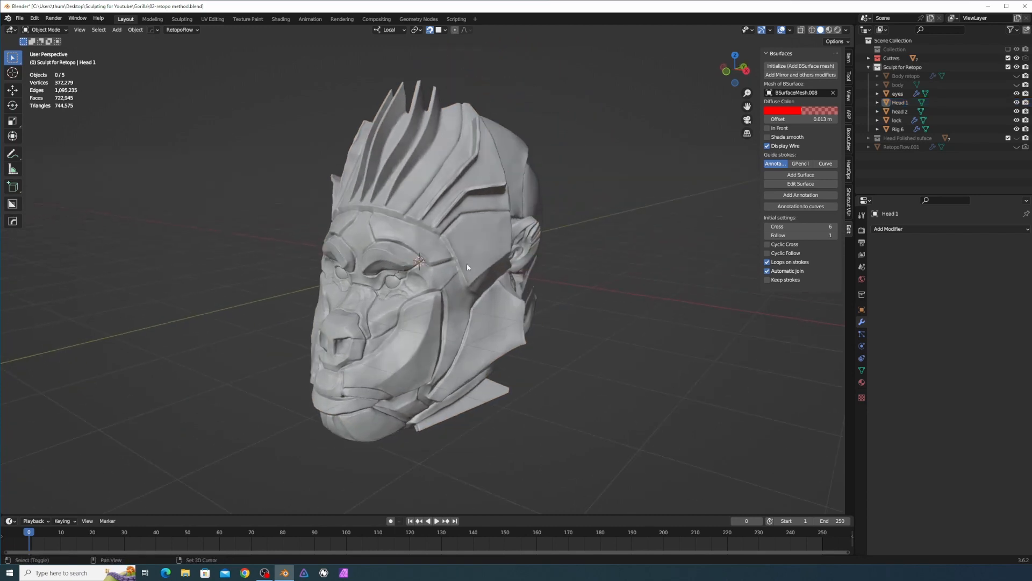
# Start the Shortcut VUr input display in the viewport.
pyautogui.click(849, 202)
pyautogui.click(805, 65)
pyautogui.moveTo(757, 157); pyautogui.dragTo(697, 251, button='middle')
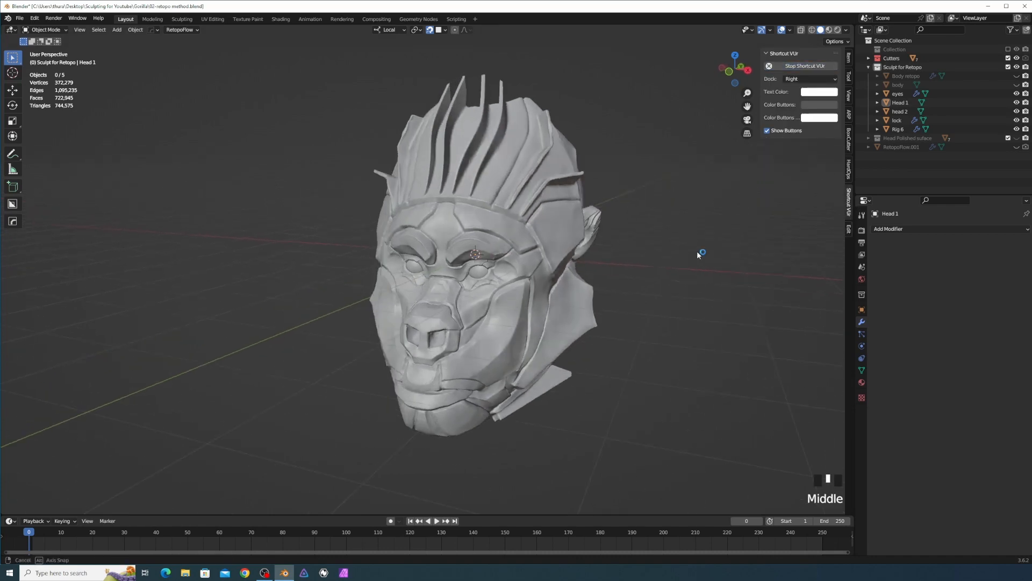
pyautogui.click(673, 292)
# Reset the 3D cursor to the world origin and start RetopoFlow with a new target mesh based on the cursor.
pyautogui.moveTo(457, 281); pyautogui.dragTo(472, 311, button='middle')
pyautogui.hotkey('shift', 'c')
pyautogui.click(588, 188)
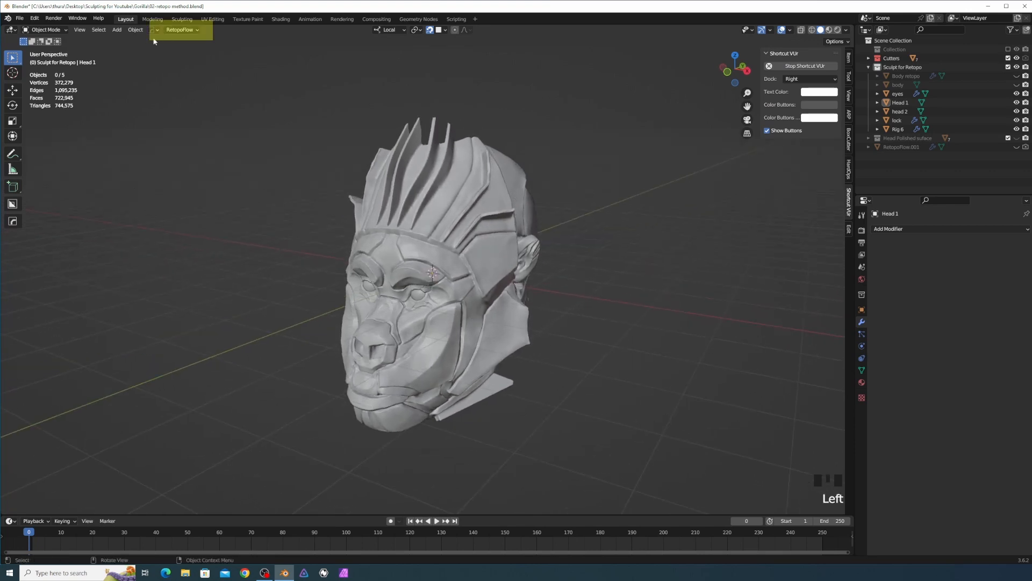
pyautogui.click(185, 30)
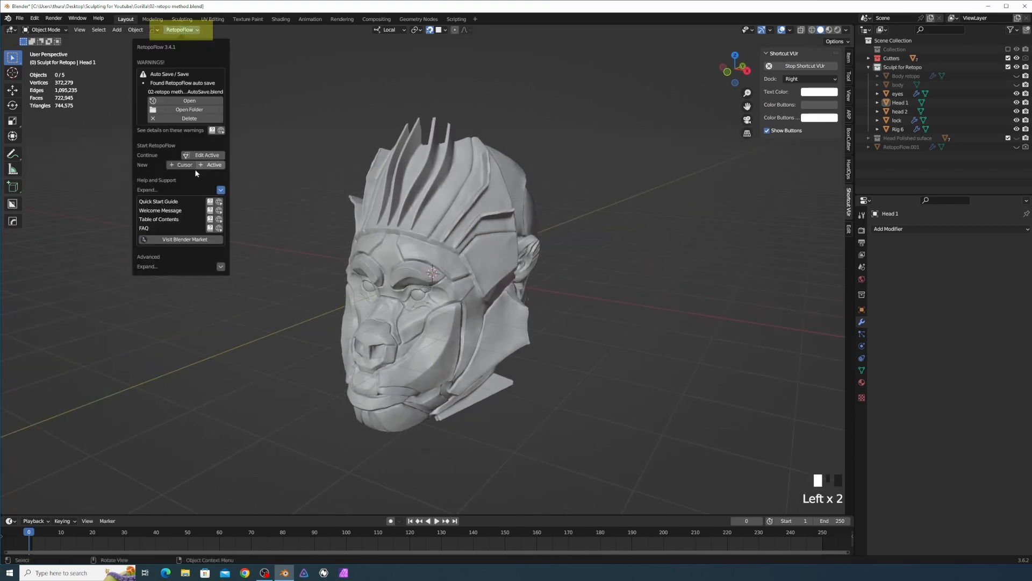
pyautogui.click(178, 166)
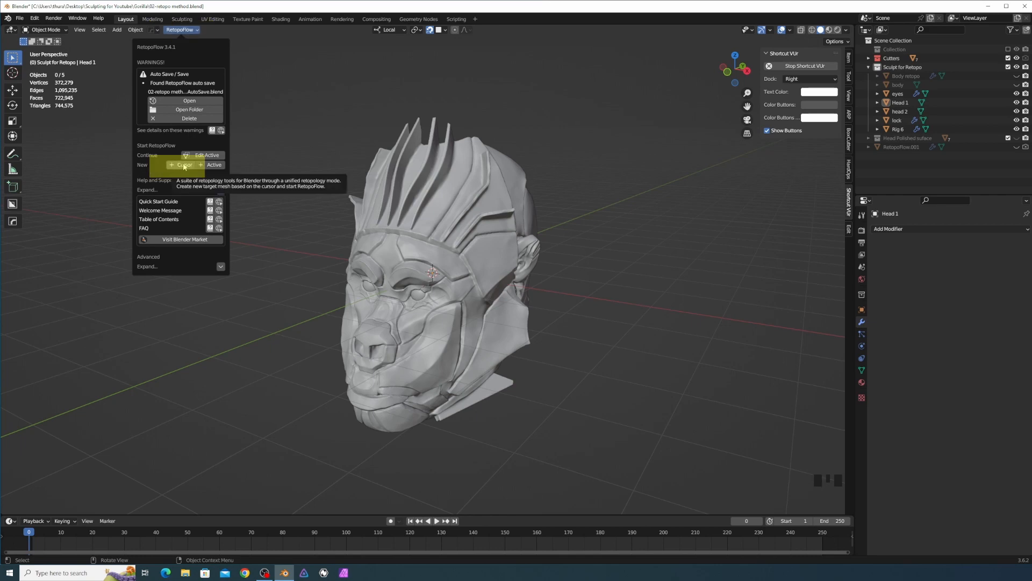
pyautogui.click(182, 164)
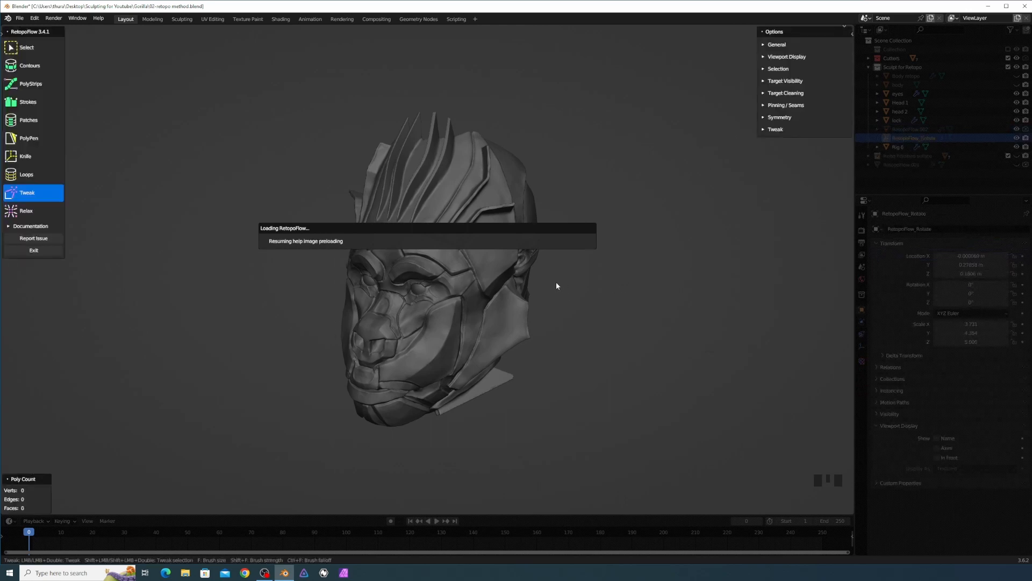
# Switch through the Strokes, Tweak, Relax and PolyPen tools in RetopoFlow.
pyautogui.moveTo(491, 266); pyautogui.dragTo(529, 293, button='middle')
pyautogui.scroll(2, 503, 270)
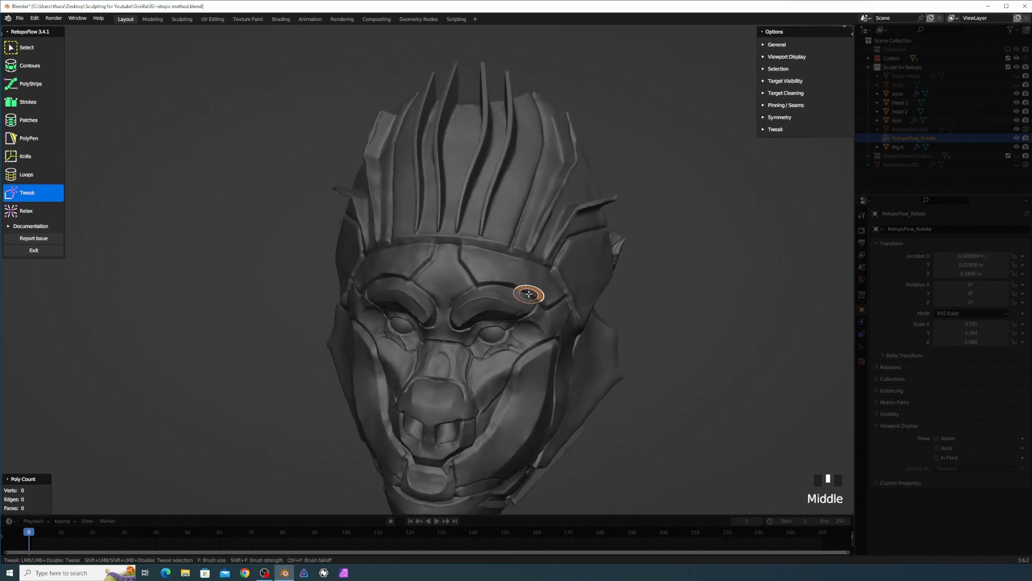
pyautogui.click(26, 102)
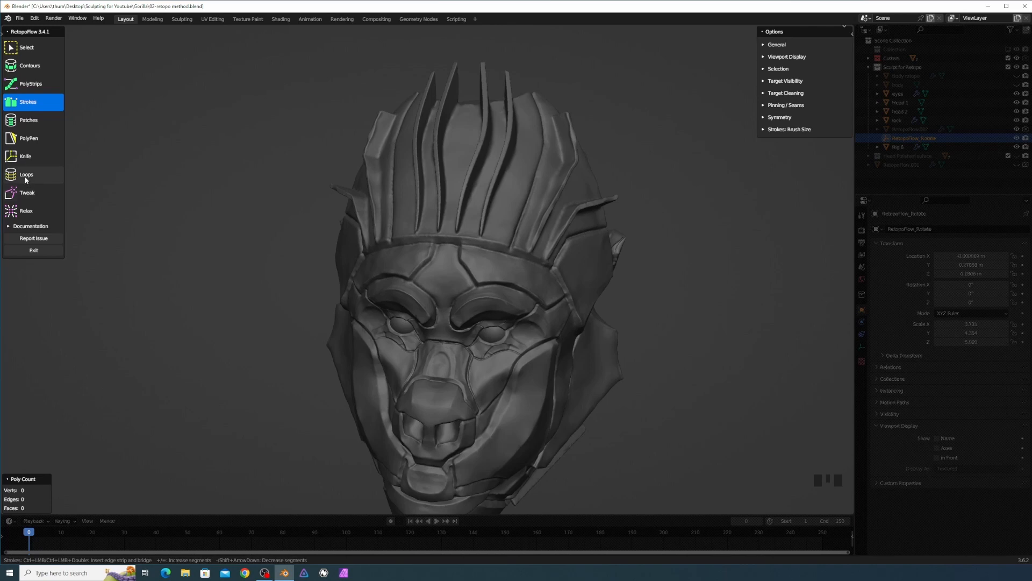
pyautogui.click(31, 196)
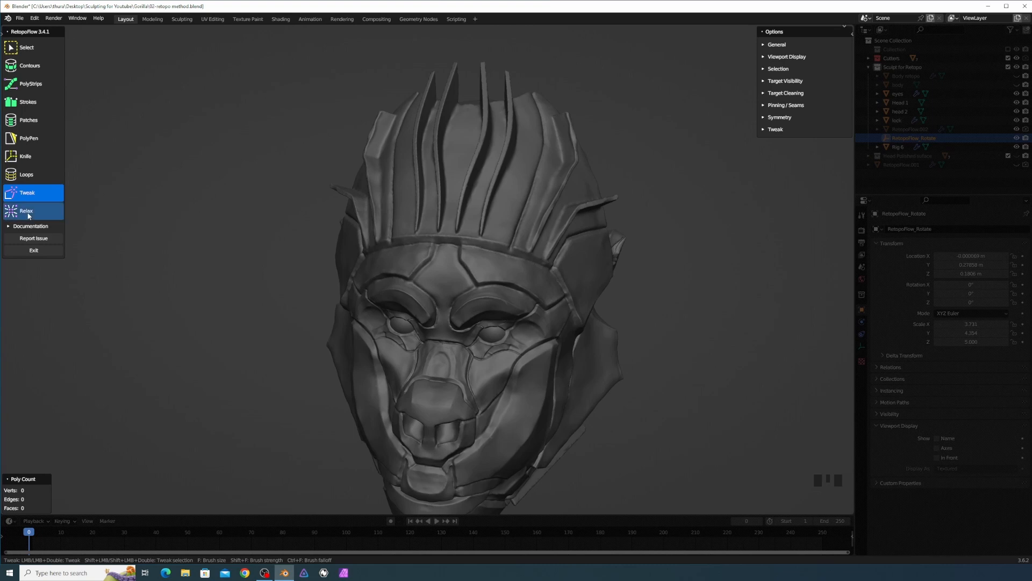
pyautogui.click(28, 213)
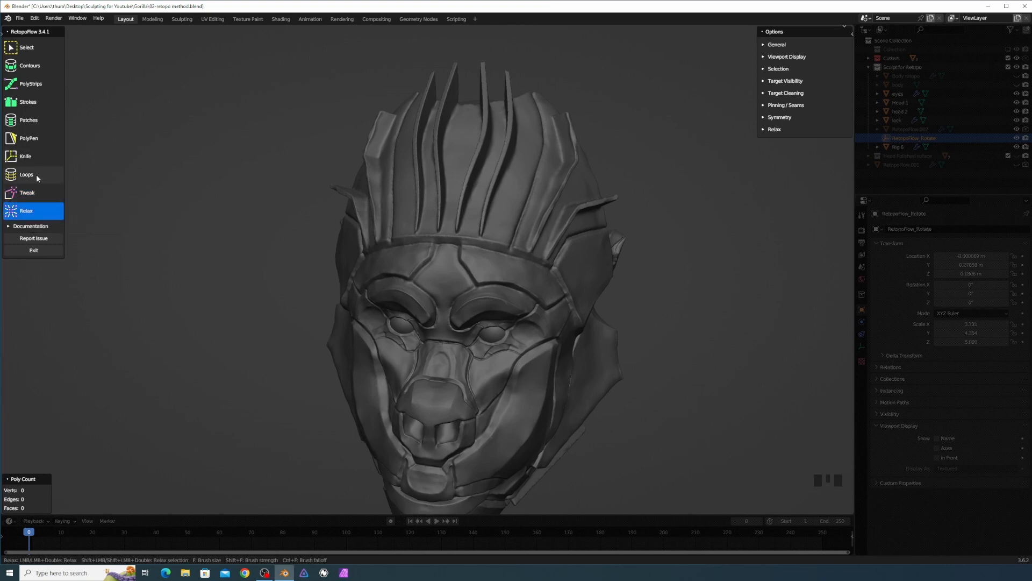
pyautogui.click(33, 140)
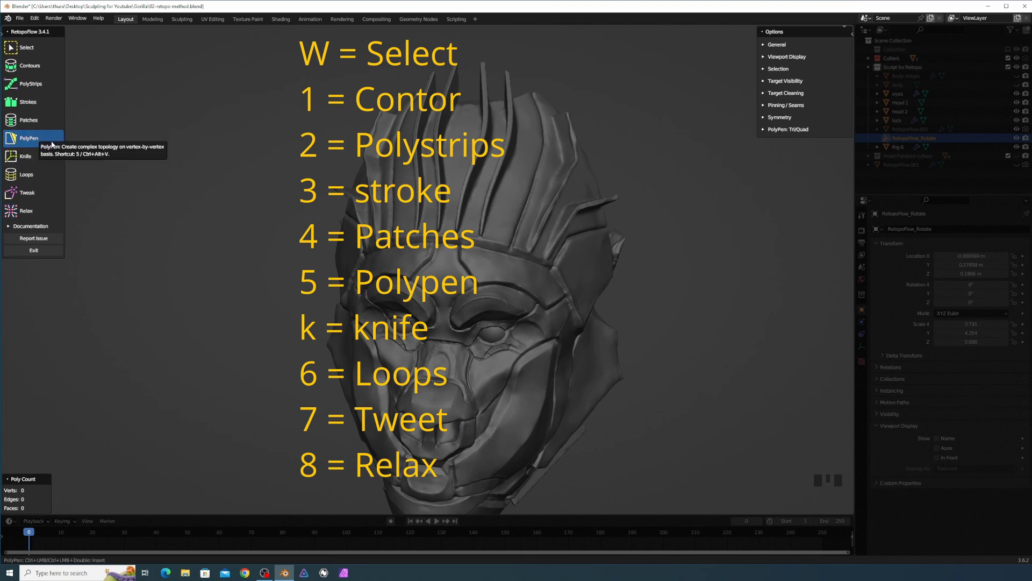
pyautogui.moveTo(527, 271); pyautogui.dragTo(592, 274, button='middle')
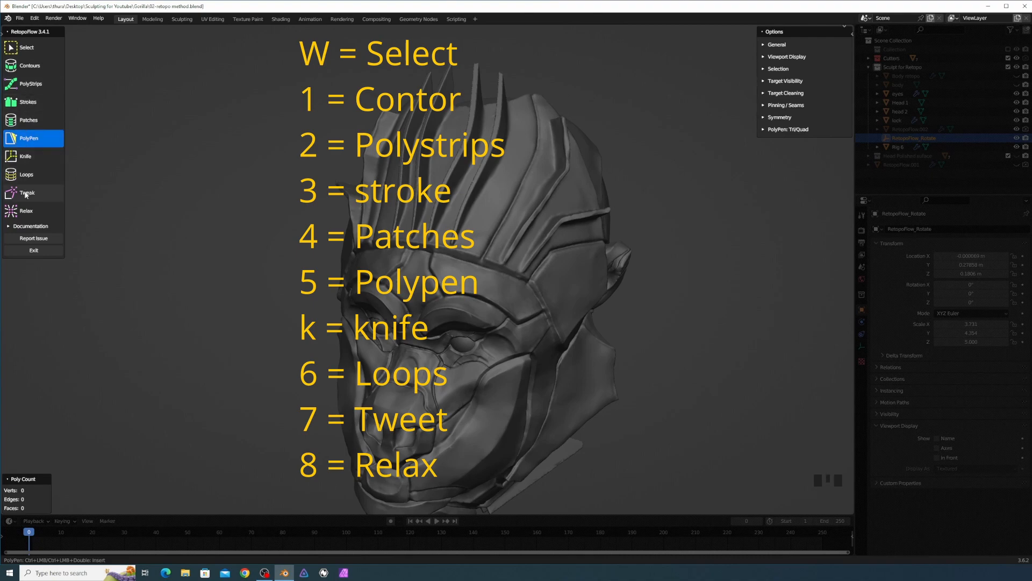
# Resize the Strokes brush and draw an edge strip along the upper border of the forehead plate above the character's left eye.
pyautogui.moveTo(515, 170)
pyautogui.mouseDown(button='middle')
pyautogui.moveTo(503, 161)
pyautogui.moveTo(492, 246)
pyautogui.moveTo(509, 268)
pyautogui.mouseUp(button='middle')
pyautogui.scroll(3, 502, 160)
pyautogui.scroll(-1, 494, 234)
pyautogui.press('3')
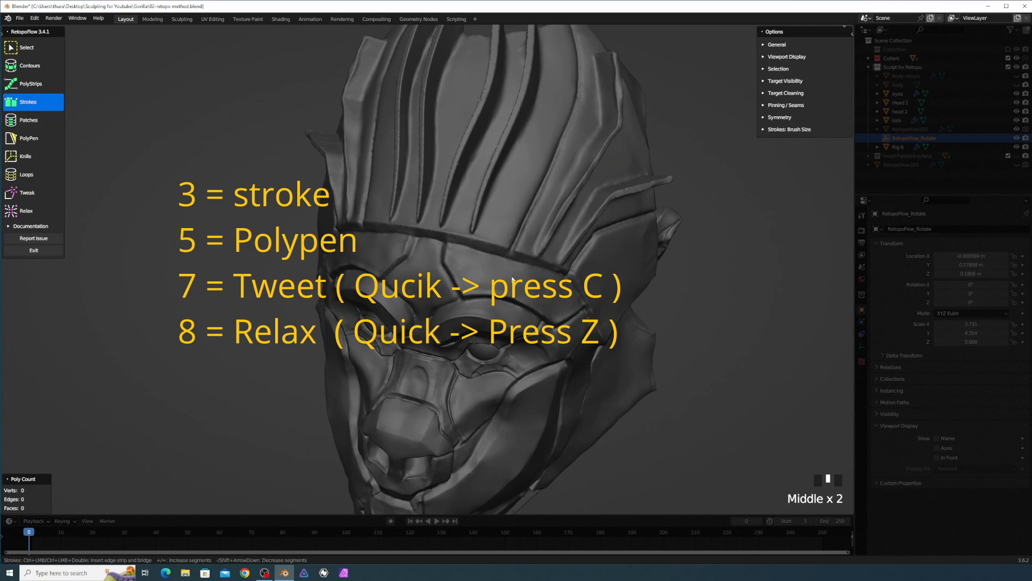
pyautogui.press('f')
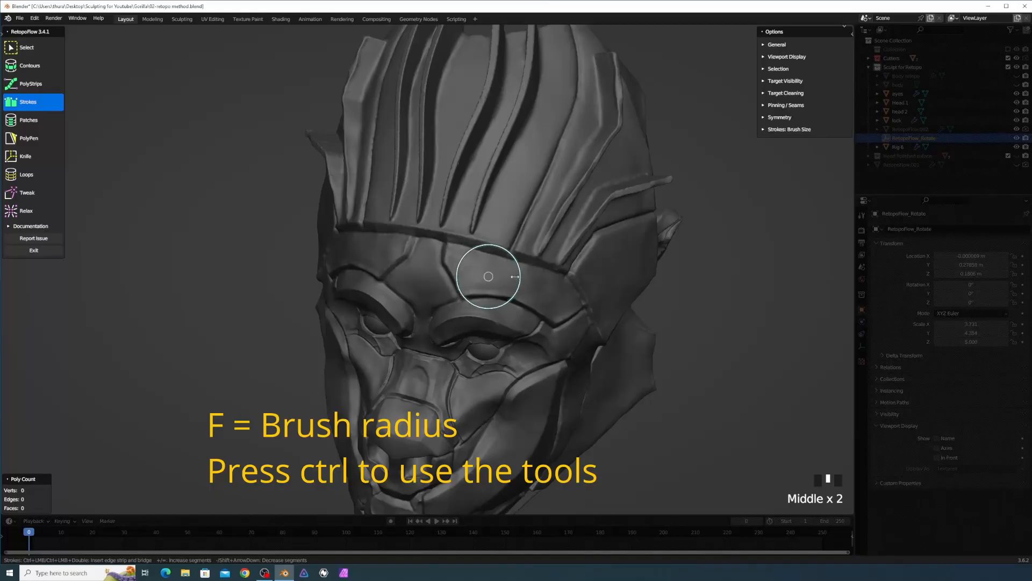
pyautogui.moveTo(505, 281)
pyautogui.mouseDown(button='middle')
pyautogui.moveTo(539, 279)
pyautogui.moveTo(489, 272)
pyautogui.moveTo(507, 274)
pyautogui.moveTo(513, 243)
pyautogui.moveTo(505, 240)
pyautogui.mouseUp(button='middle')
pyautogui.middleClick(521, 243)
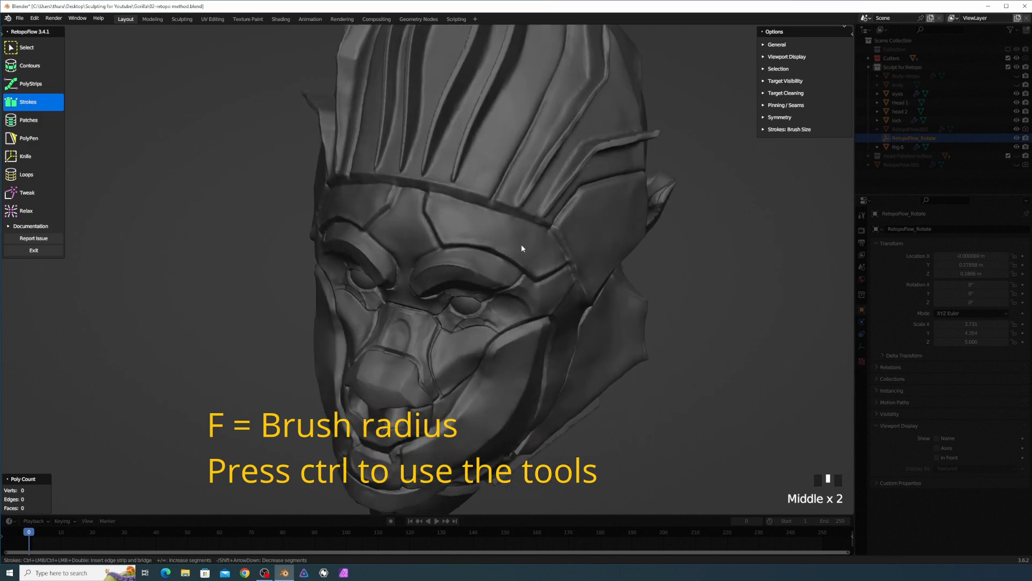
pyautogui.moveTo(433, 192)
pyautogui.keyDown('ctrl'); pyautogui.mouseDown()
pyautogui.moveTo(540, 227)
pyautogui.moveTo(567, 261)
pyautogui.mouseUp(); pyautogui.keyUp('ctrl')
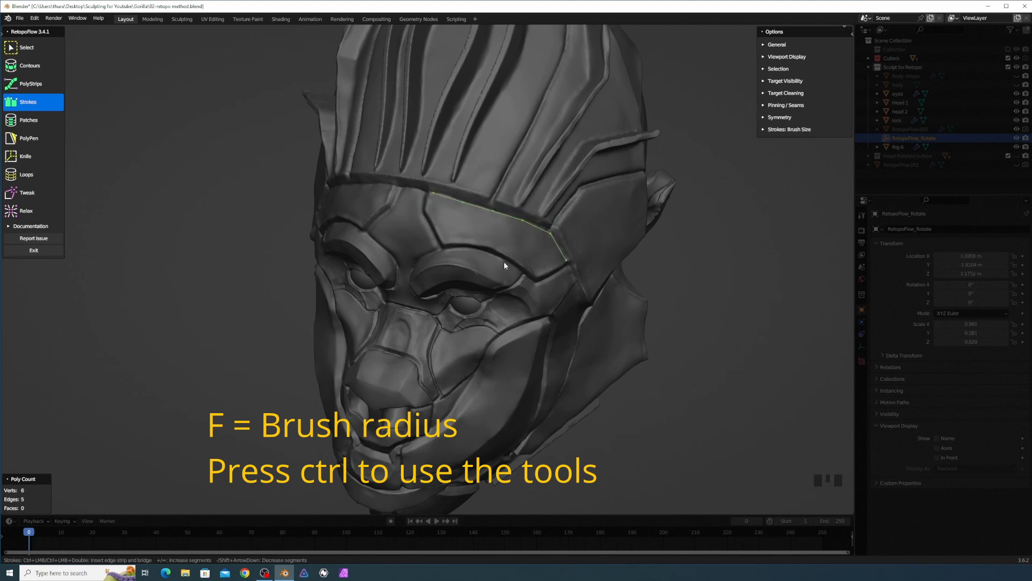
# Set the forehead strip to 5 segments and stroke the plate's lower border to bridge it into a two-row quad patch.
pyautogui.moveTo(505, 262)
pyautogui.mouseDown(button='middle')
pyautogui.moveTo(494, 259)
pyautogui.moveTo(502, 263)
pyautogui.mouseUp(button='middle')
pyautogui.scroll(2, 493, 260)
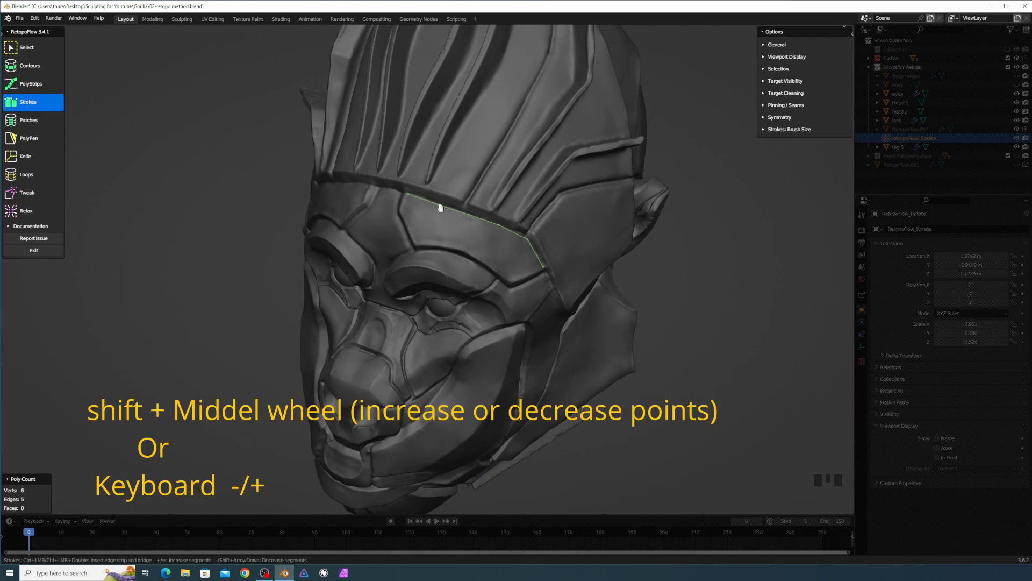
pyautogui.moveTo(439, 244)
pyautogui.mouseDown(button='middle')
pyautogui.moveTo(468, 246)
pyautogui.moveTo(444, 244)
pyautogui.mouseUp(button='middle')
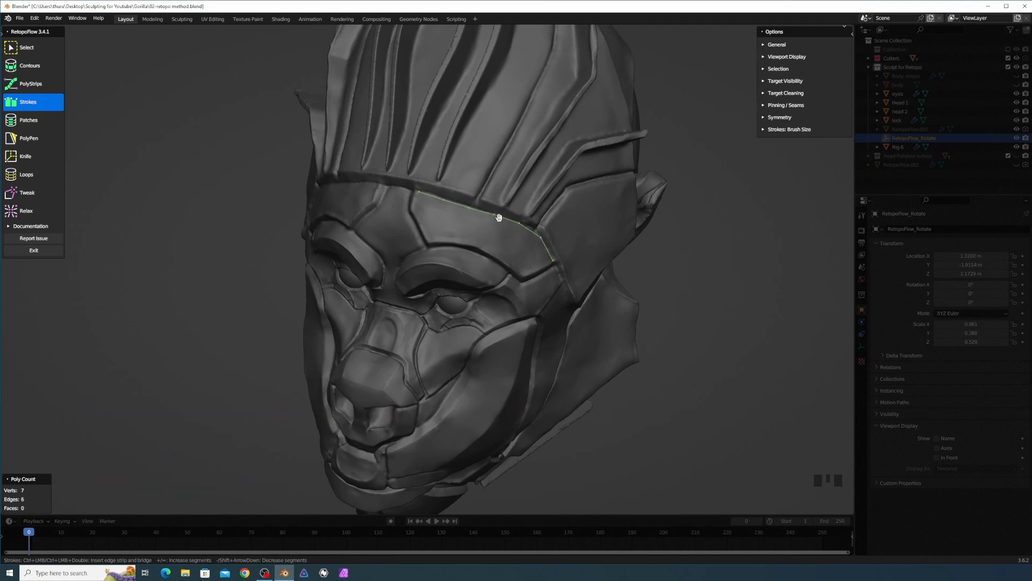
pyautogui.moveTo(493, 220)
pyautogui.mouseDown(button='middle')
pyautogui.moveTo(512, 240)
pyautogui.moveTo(491, 240)
pyautogui.mouseUp(button='middle')
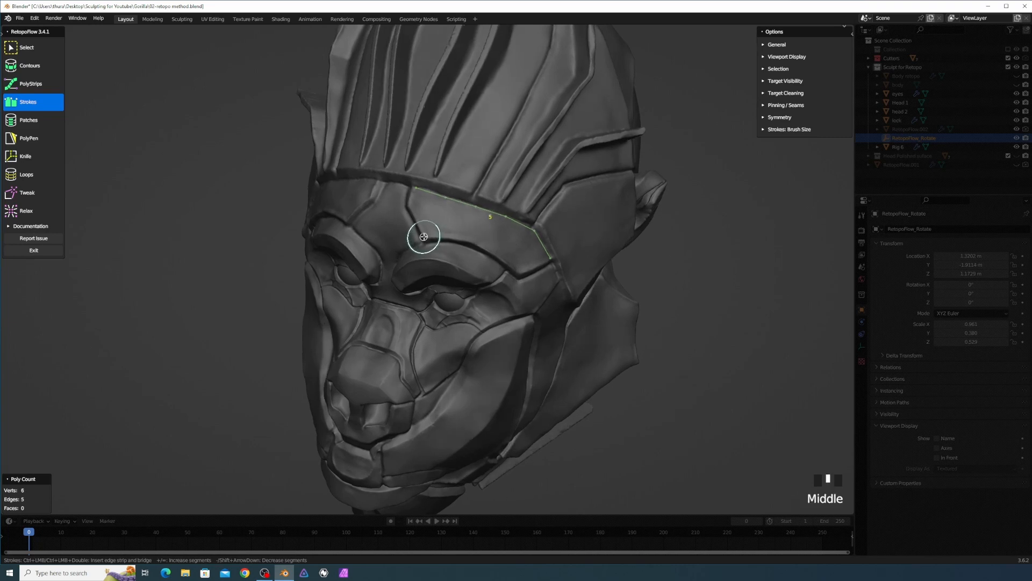
pyautogui.moveTo(425, 238)
pyautogui.mouseDown()
pyautogui.moveTo(479, 245)
pyautogui.moveTo(519, 271)
pyautogui.mouseUp()
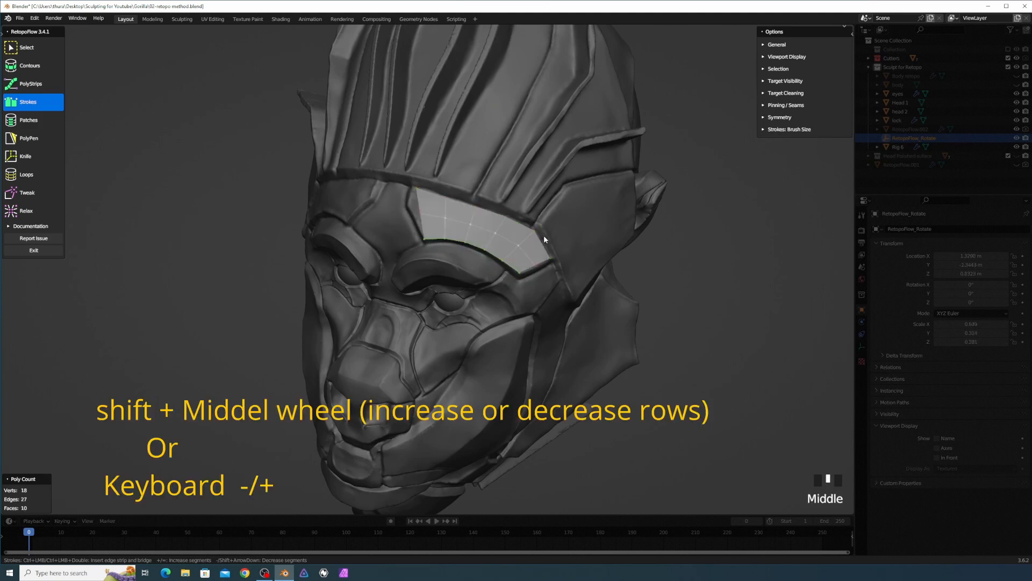
# Tweak the forehead patch's border vertices so they follow the edges of the plate.
pyautogui.moveTo(544, 236); pyautogui.dragTo(546, 238, button='middle')
pyautogui.press('t')
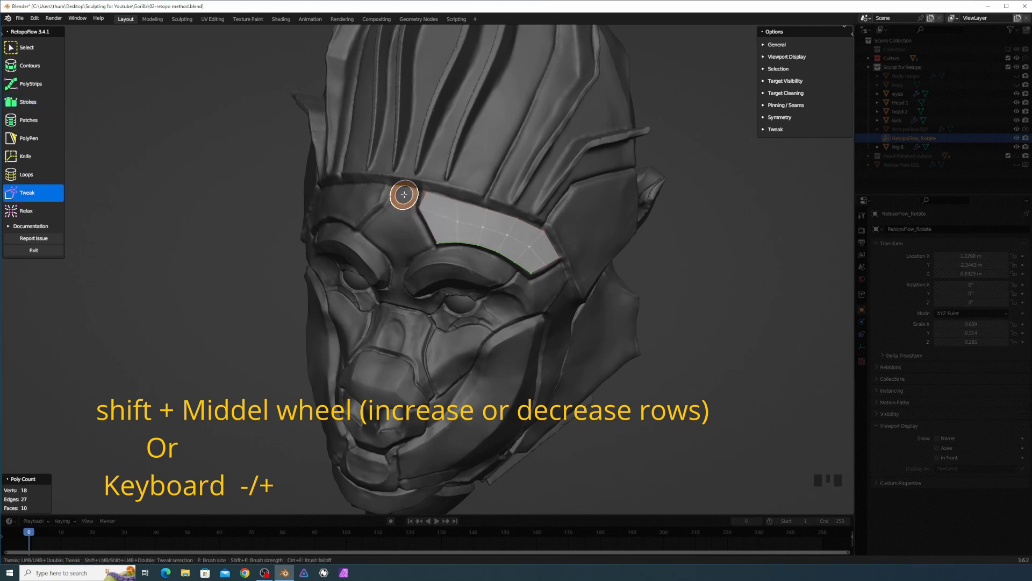
pyautogui.moveTo(576, 272); pyautogui.dragTo(560, 272, button='middle')
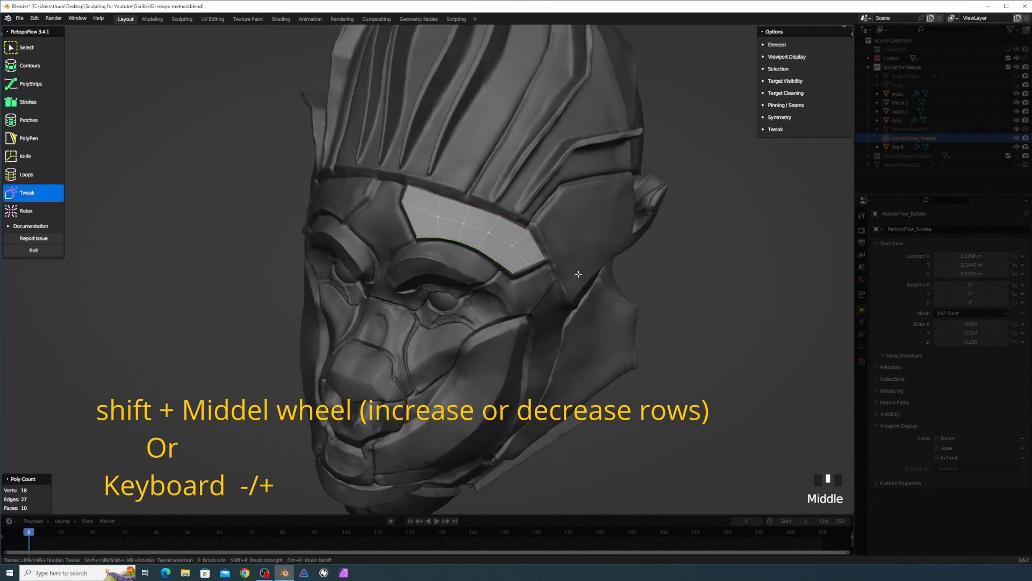
pyautogui.scroll(2, 553, 272)
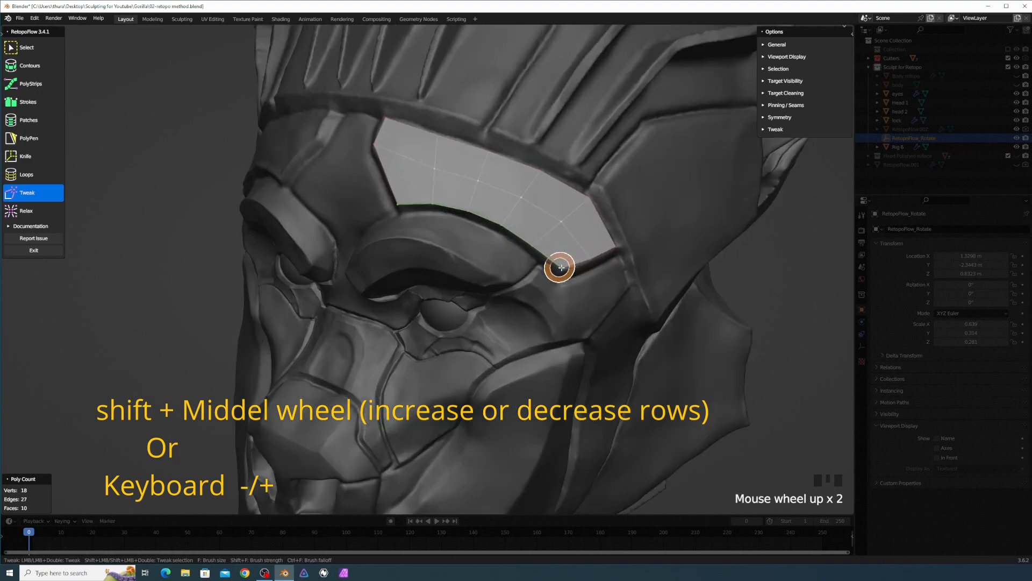
pyautogui.moveTo(616, 246); pyautogui.dragTo(293, 202, button='middle')
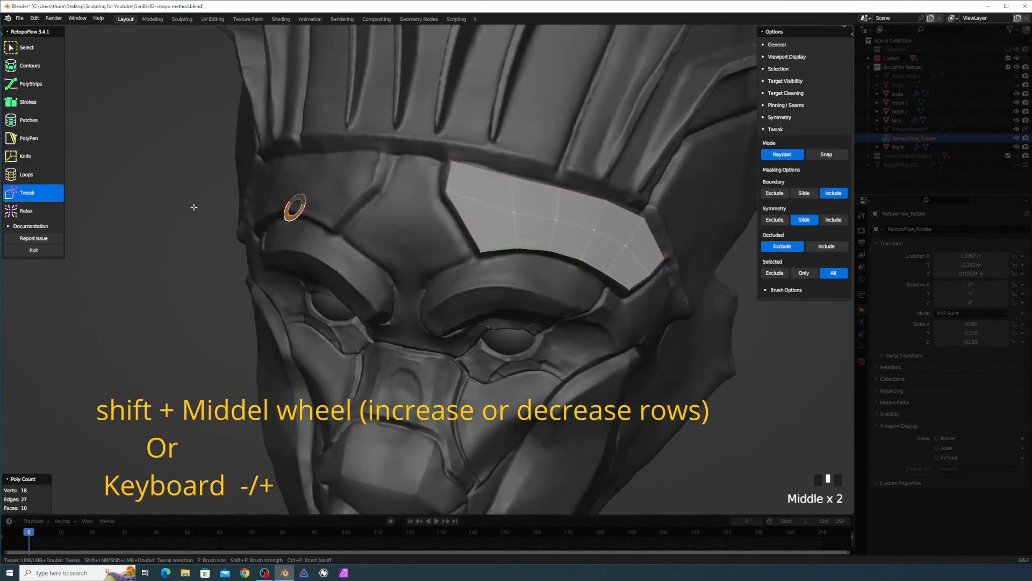
# Show the Relax options and even out the forehead patch's inner vertices with the Relax brush.
pyautogui.click(54, 213)
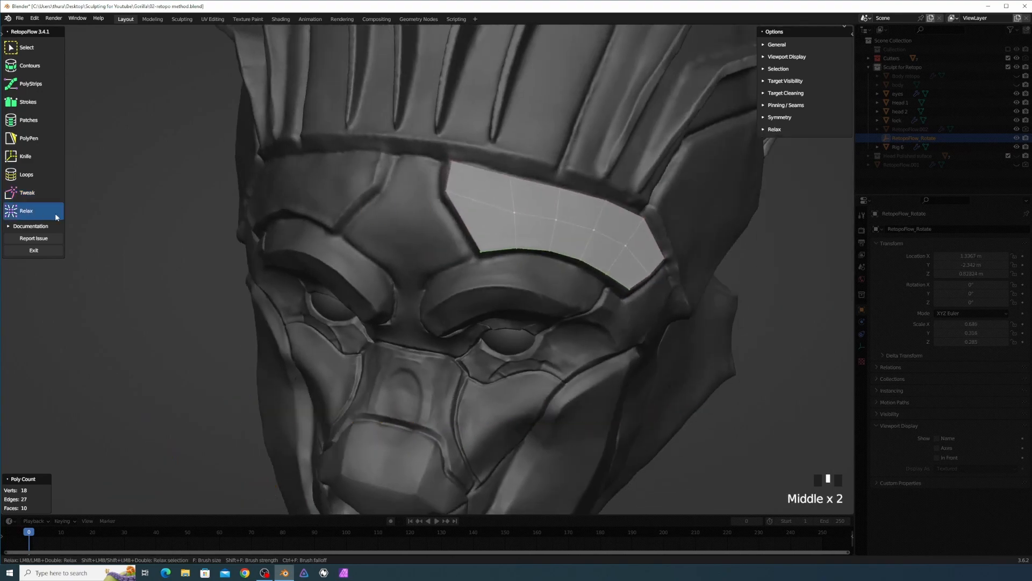
pyautogui.click(775, 129)
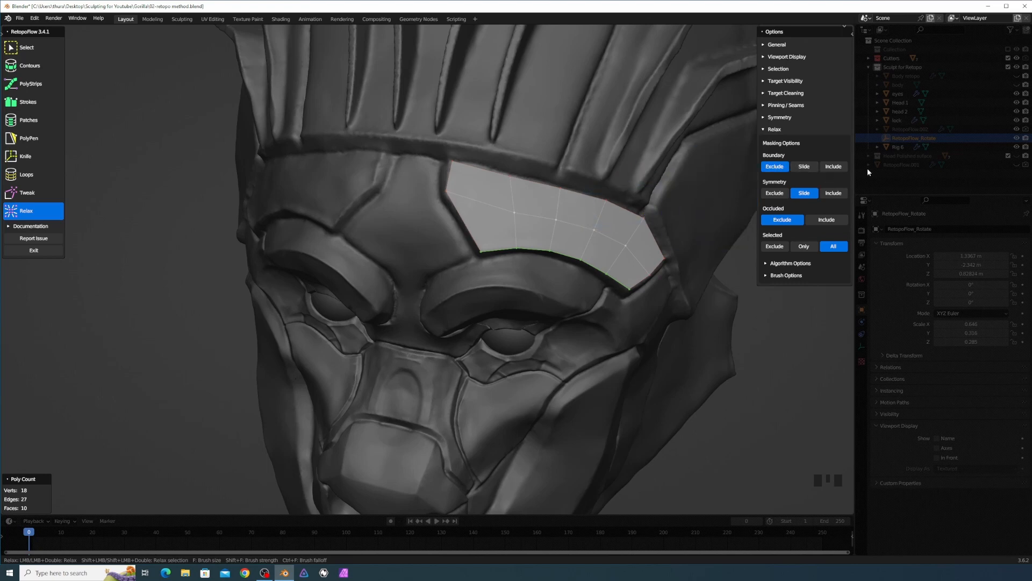
pyautogui.moveTo(608, 215)
pyautogui.mouseDown(button='middle')
pyautogui.moveTo(576, 214)
pyautogui.moveTo(594, 235)
pyautogui.mouseUp(button='middle')
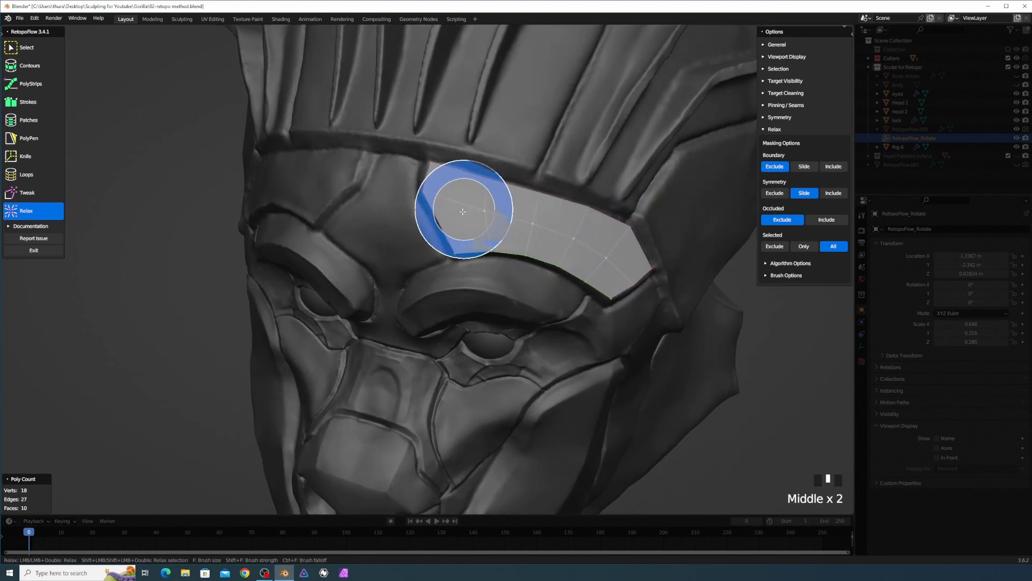
pyautogui.moveTo(458, 203); pyautogui.dragTo(511, 229, button='middle')
pyautogui.moveTo(650, 230)
pyautogui.mouseDown(button='middle')
pyautogui.moveTo(558, 209)
pyautogui.moveTo(502, 214)
pyautogui.mouseUp(button='middle')
pyautogui.scroll(-1, 585, 227)
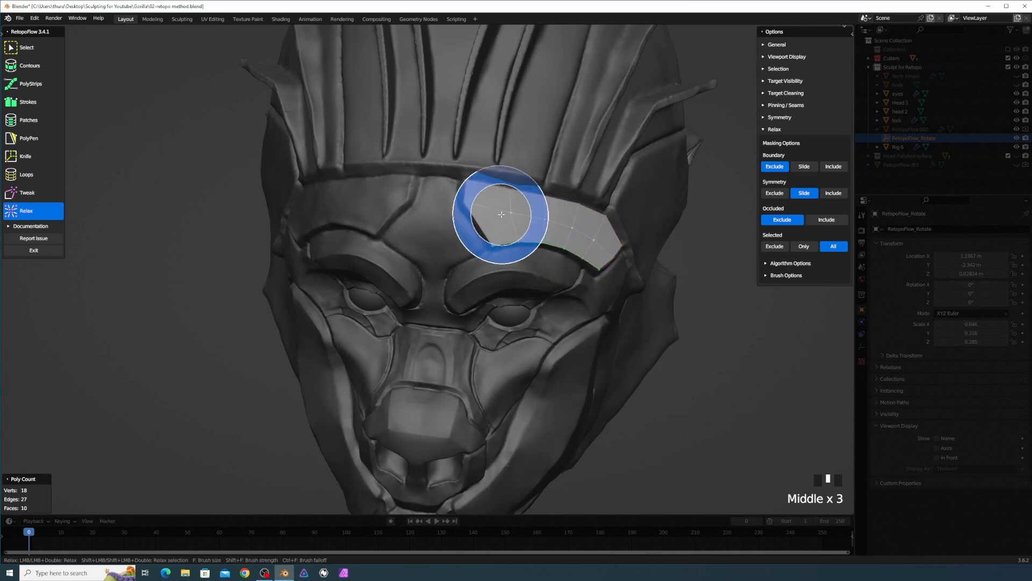
# Enable X symmetry with Edge visualization to mirror the forehead patch across the face.
pyautogui.click(779, 117)
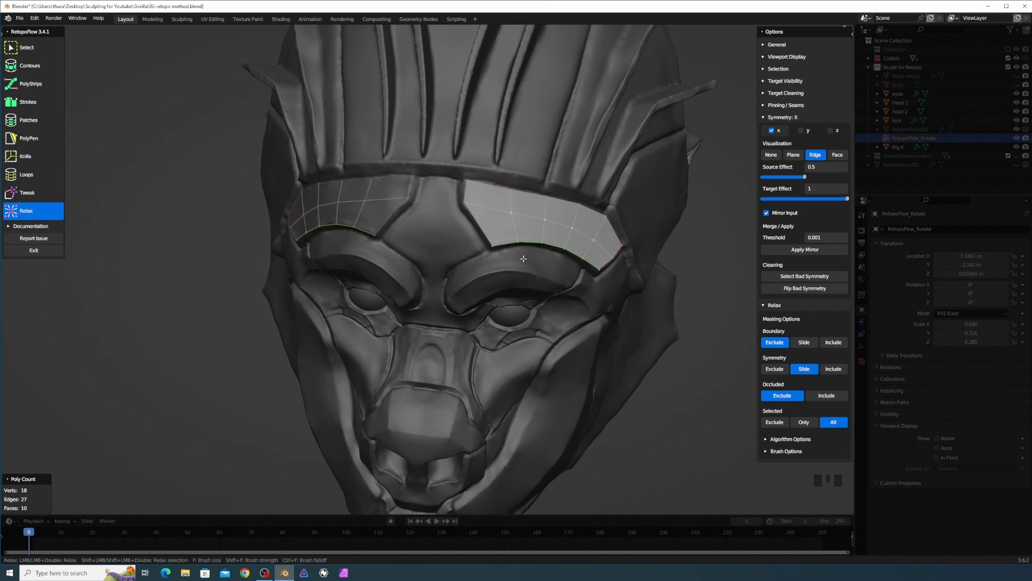
pyautogui.moveTo(523, 259); pyautogui.dragTo(569, 260, button='middle')
pyautogui.scroll(-2, 483, 258)
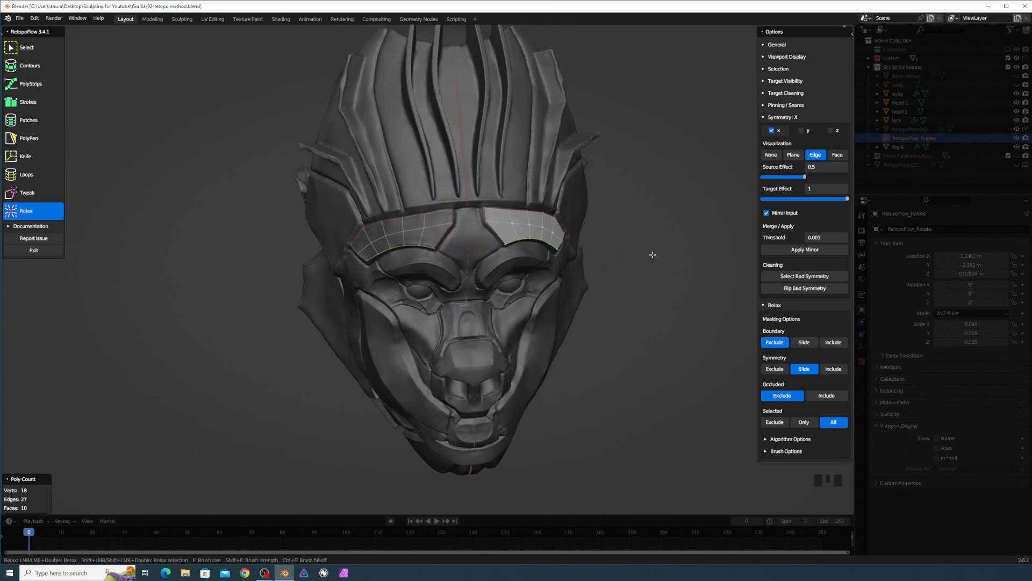
pyautogui.moveTo(649, 252); pyautogui.dragTo(611, 239, button='middle')
pyautogui.scroll(2, 610, 238)
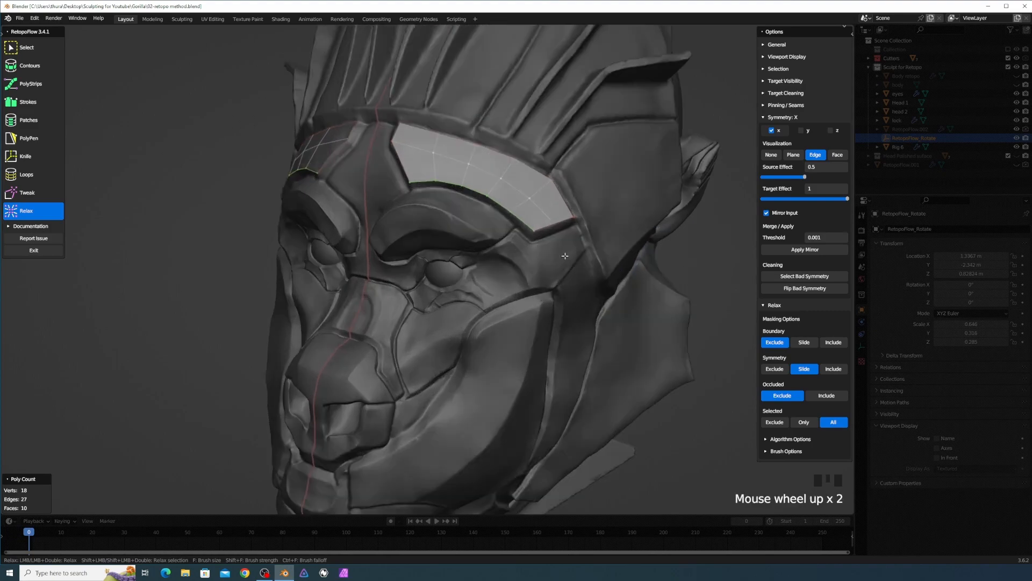
# Draw a 5-segment edge strip with Strokes along the upper border of the temple plate in front of the ear.
pyautogui.press('3')
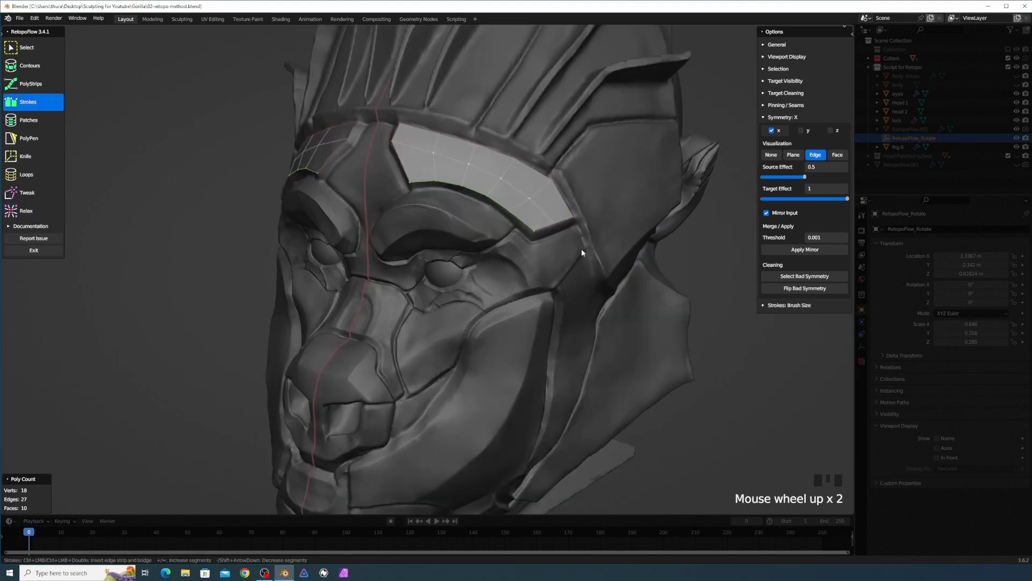
pyautogui.scroll(-3, 581, 249)
pyautogui.moveTo(579, 249)
pyautogui.keyDown('shift'); pyautogui.mouseDown(button='middle')
pyautogui.moveTo(573, 263)
pyautogui.moveTo(582, 256)
pyautogui.moveTo(537, 268)
pyautogui.moveTo(668, 195)
pyautogui.mouseUp(button='middle'); pyautogui.keyUp('shift')
pyautogui.scroll(2, 582, 254)
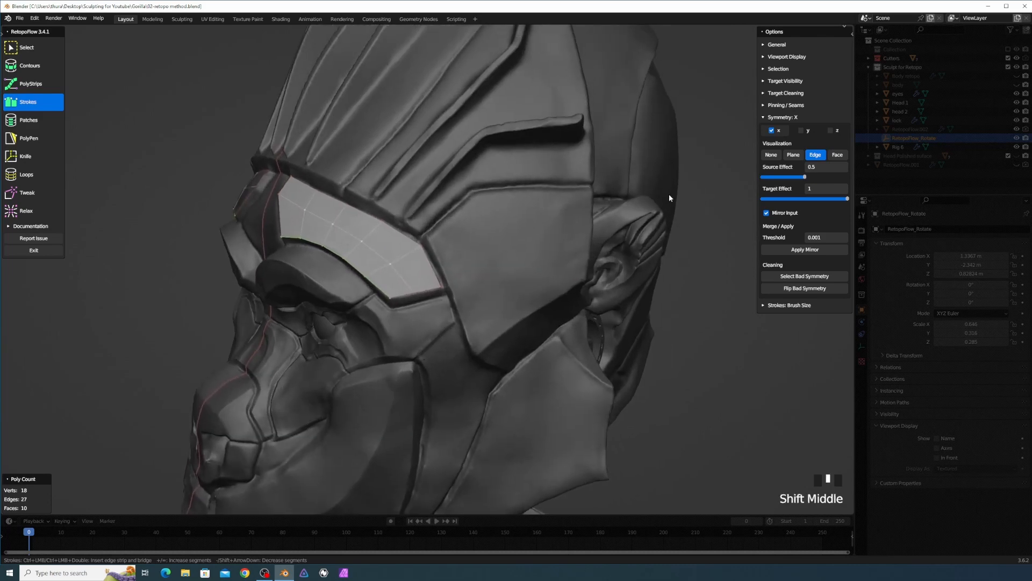
pyautogui.moveTo(495, 231); pyautogui.dragTo(500, 231, button='middle')
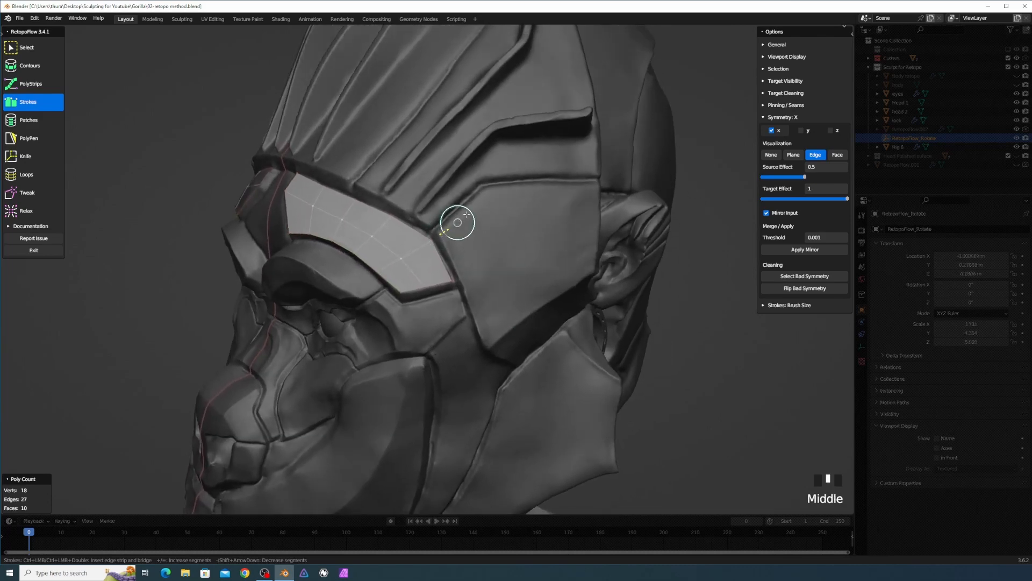
pyautogui.moveTo(484, 198); pyautogui.dragTo(591, 184)
# Bridge the temple strip down the plate with three rows of quads and extend it two more rows to the lower seam.
pyautogui.moveTo(566, 234); pyautogui.dragTo(525, 253, button='middle')
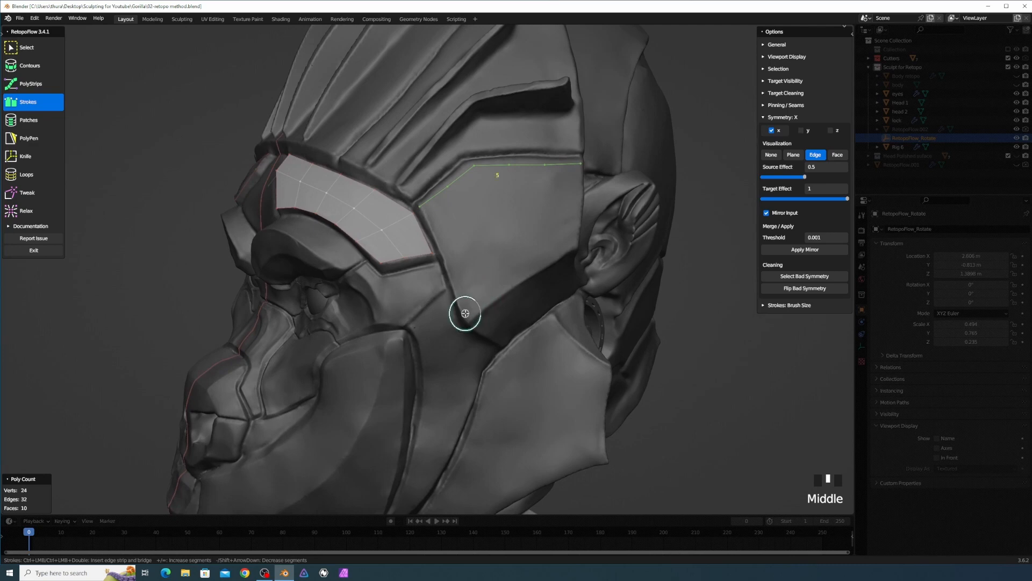
pyautogui.moveTo(504, 295)
pyautogui.mouseDown()
pyautogui.moveTo(579, 240)
pyautogui.moveTo(574, 247)
pyautogui.mouseUp()
pyautogui.moveTo(571, 249); pyautogui.dragTo(555, 232, button='middle')
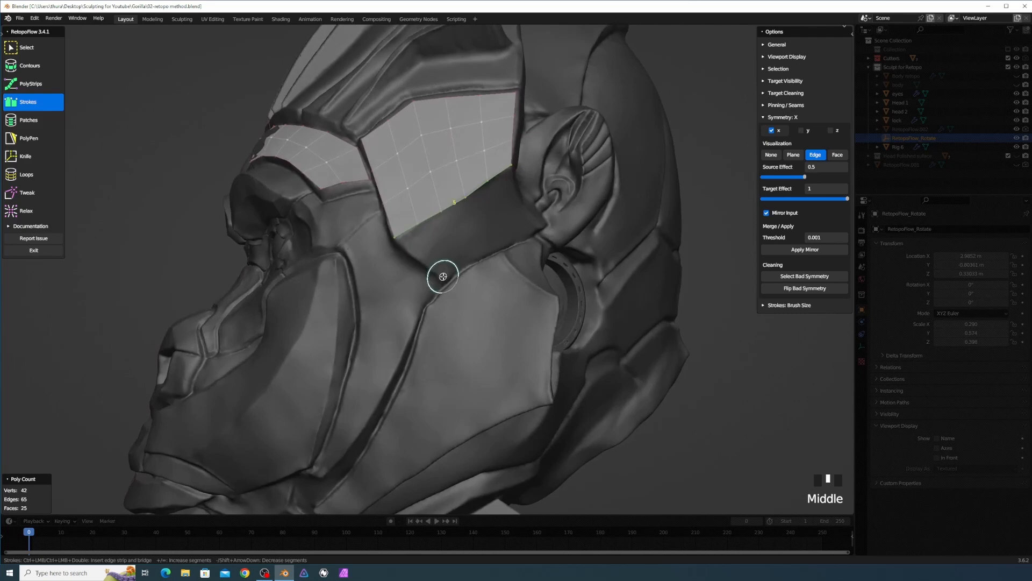
pyautogui.keyDown('ctrl'); pyautogui.click(540, 230); pyautogui.keyUp('ctrl')
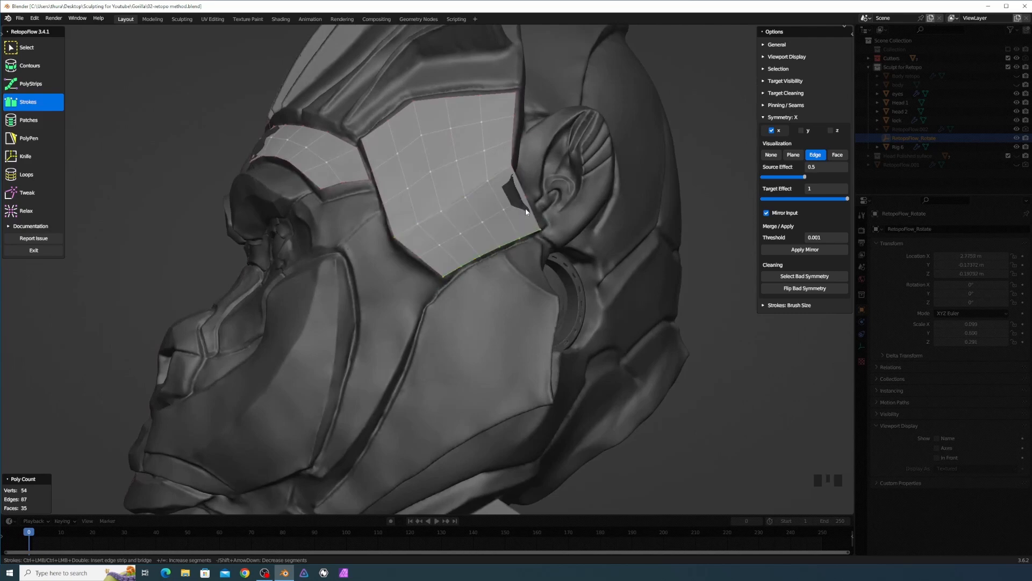
# Tweak the temple patch's border vertices beside the ear to match the plate's edge.
pyautogui.press('8')
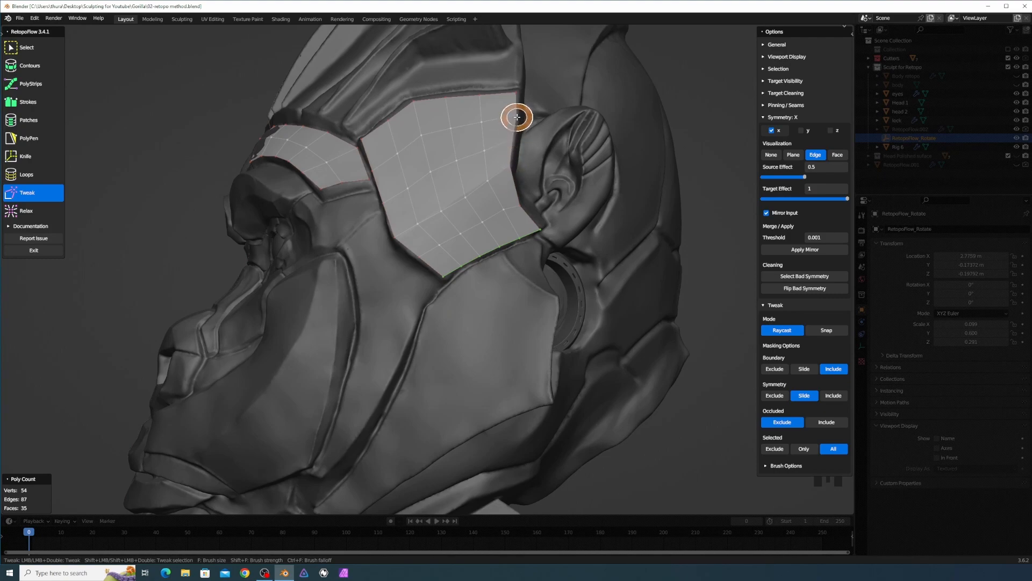
pyautogui.moveTo(516, 92)
pyautogui.mouseDown(button='middle')
pyautogui.moveTo(447, 236)
pyautogui.moveTo(452, 255)
pyautogui.mouseUp(button='middle')
pyautogui.scroll(2, 451, 255)
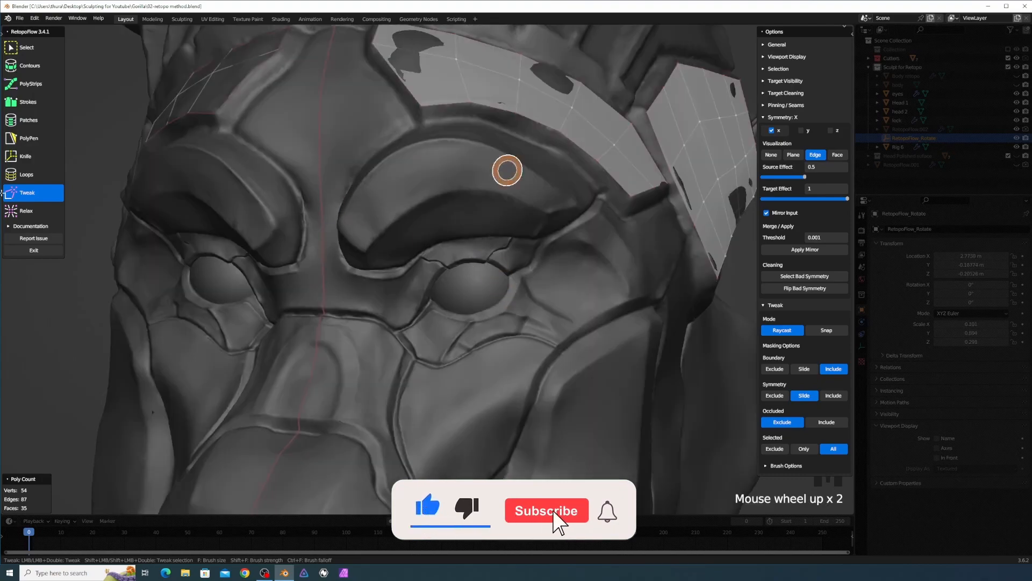
# Stroke the upper and lower borders of the brow ridge's front face and bridge them with a single row of 8 quads.
pyautogui.click(27, 102)
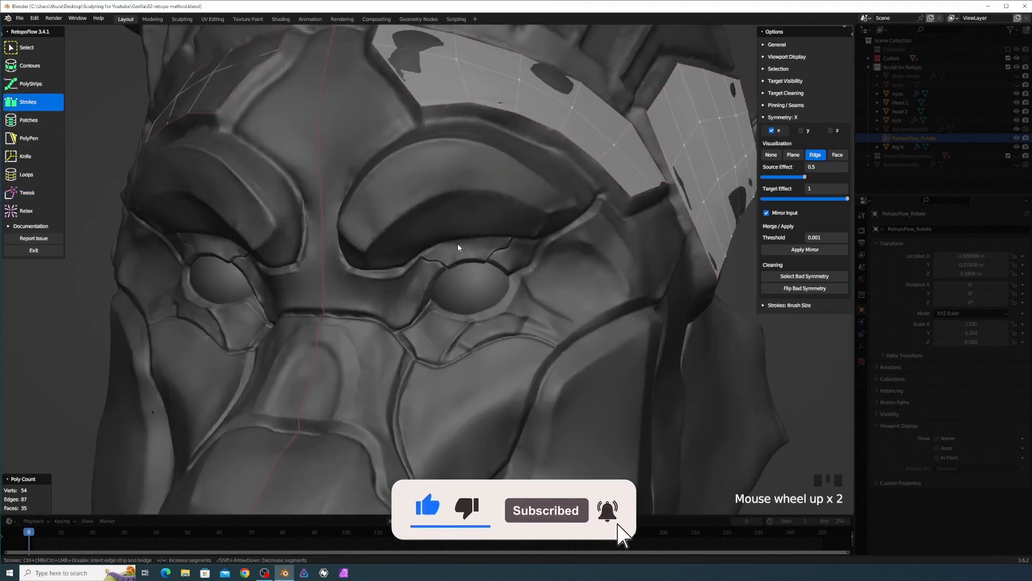
pyautogui.moveTo(458, 247); pyautogui.dragTo(408, 279, button='middle')
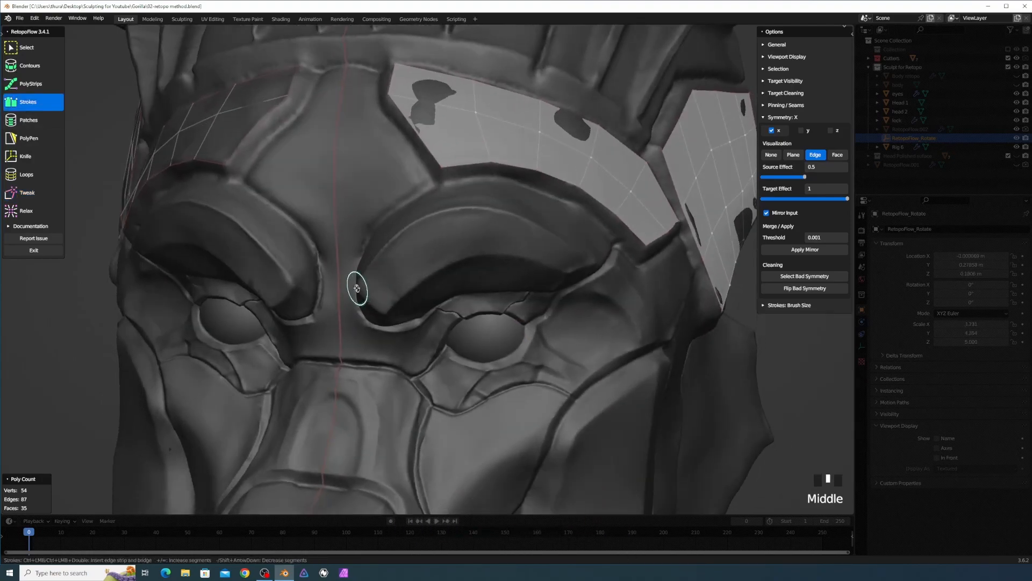
pyautogui.moveTo(357, 288)
pyautogui.mouseDown()
pyautogui.moveTo(376, 243)
pyautogui.moveTo(457, 213)
pyautogui.moveTo(497, 214)
pyautogui.moveTo(593, 259)
pyautogui.mouseUp()
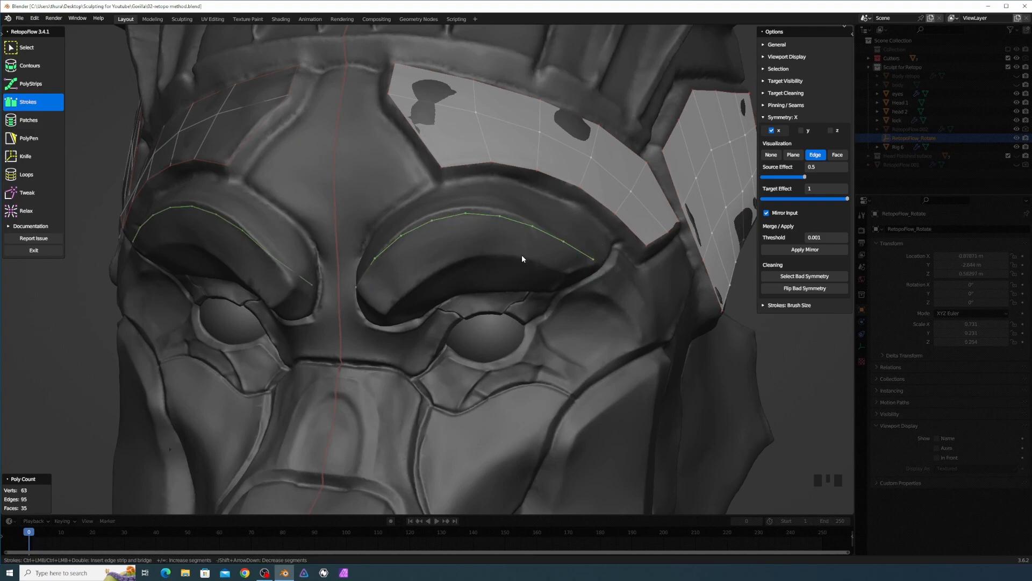
pyautogui.moveTo(424, 298); pyautogui.dragTo(434, 293, button='middle')
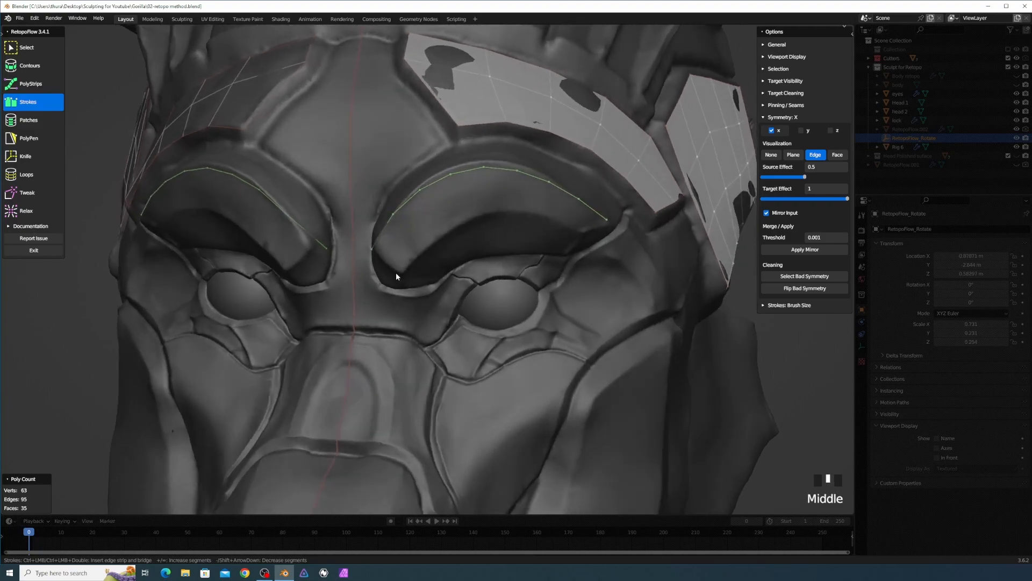
pyautogui.moveTo(402, 272)
pyautogui.mouseDown()
pyautogui.moveTo(433, 230)
pyautogui.moveTo(518, 211)
pyautogui.moveTo(609, 232)
pyautogui.mouseUp()
pyautogui.press('-')
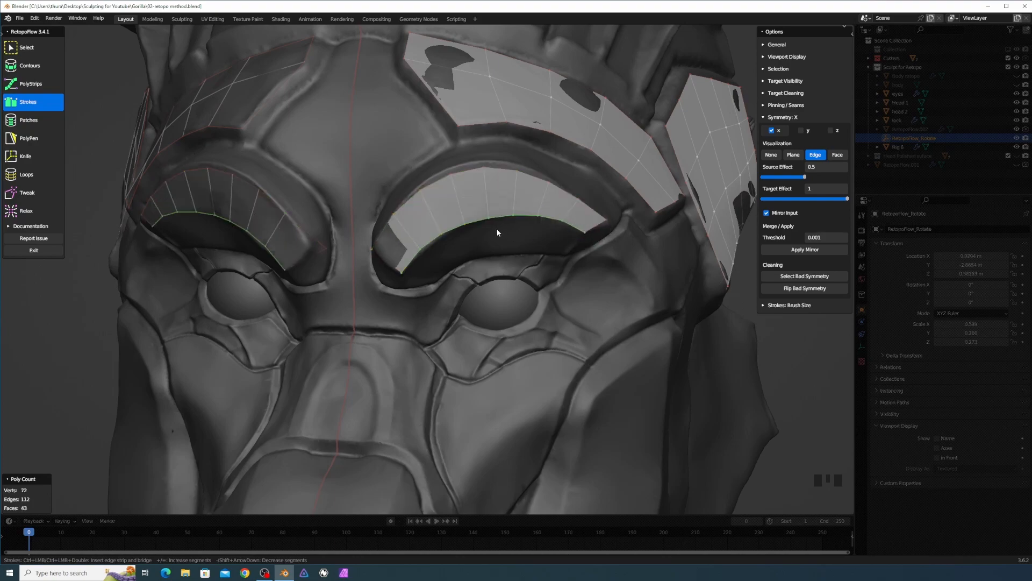
# Tweak the inner-end vertices of the brow ridge's quad strip out to the plate's edge beside the nose bridge.
pyautogui.moveTo(497, 232); pyautogui.dragTo(506, 232, button='middle')
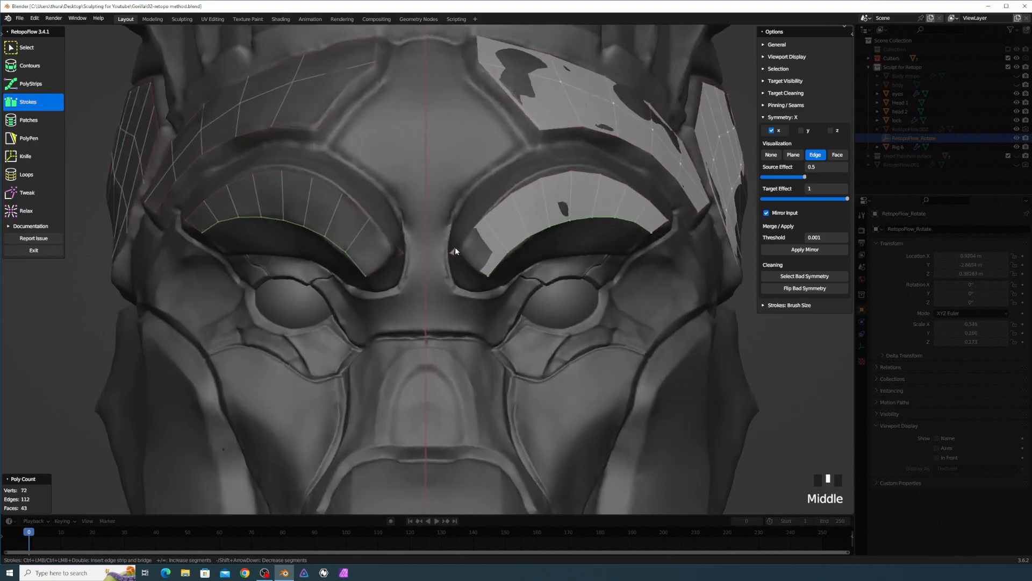
pyautogui.moveTo(567, 253); pyautogui.dragTo(480, 268, button='middle')
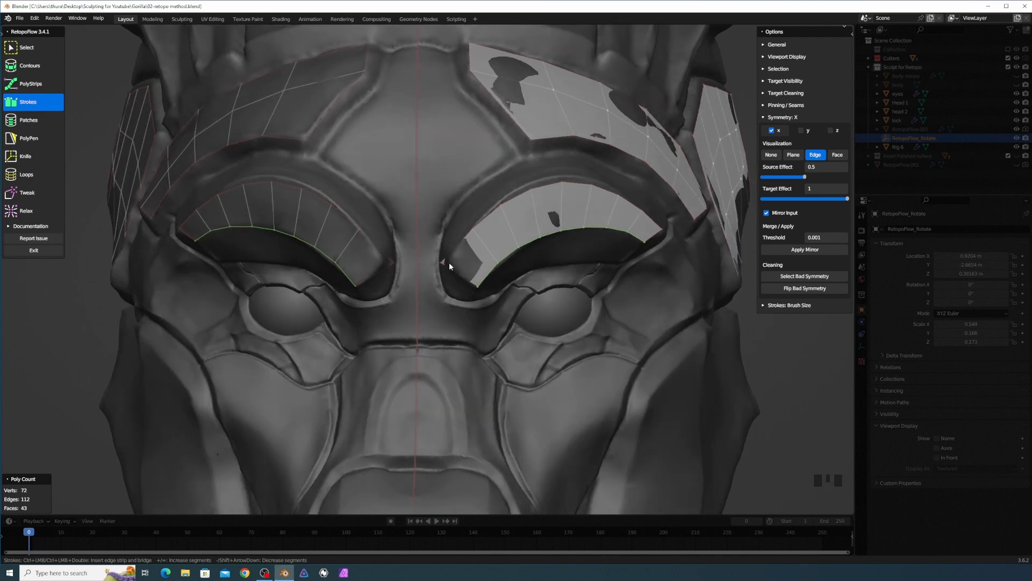
pyautogui.press('t')
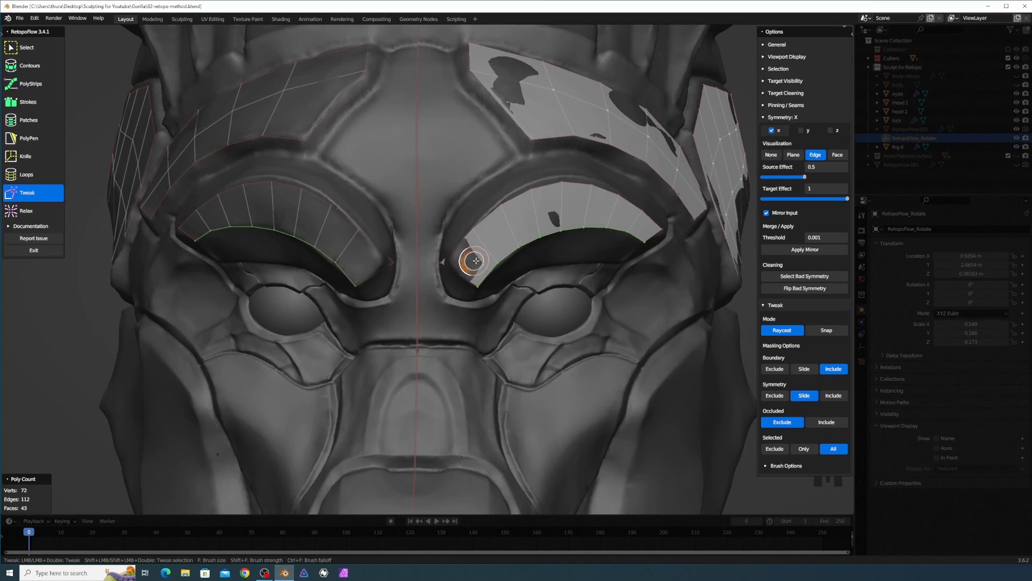
pyautogui.moveTo(438, 261); pyautogui.dragTo(466, 261)
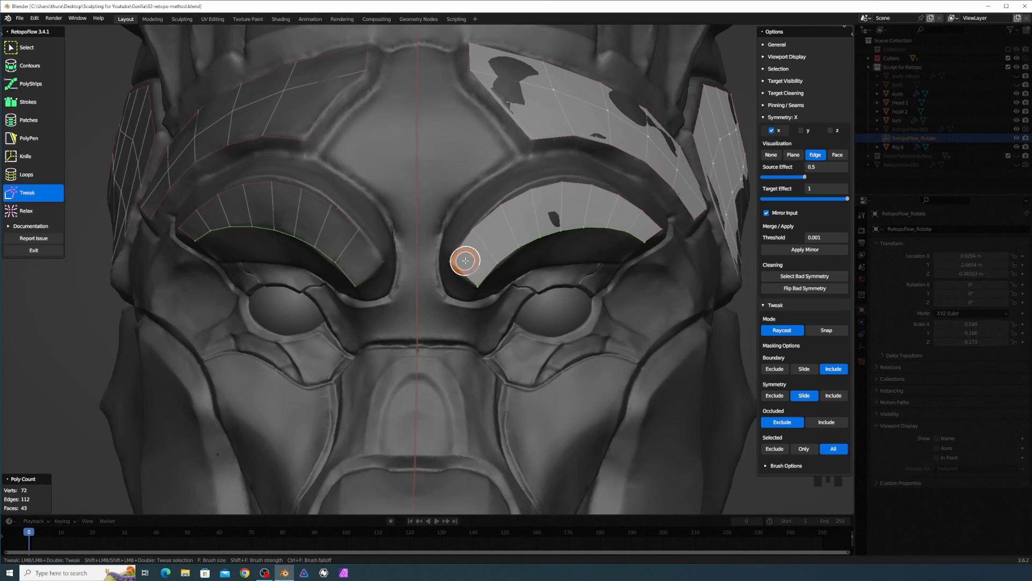
pyautogui.moveTo(491, 242); pyautogui.dragTo(485, 237, button='middle')
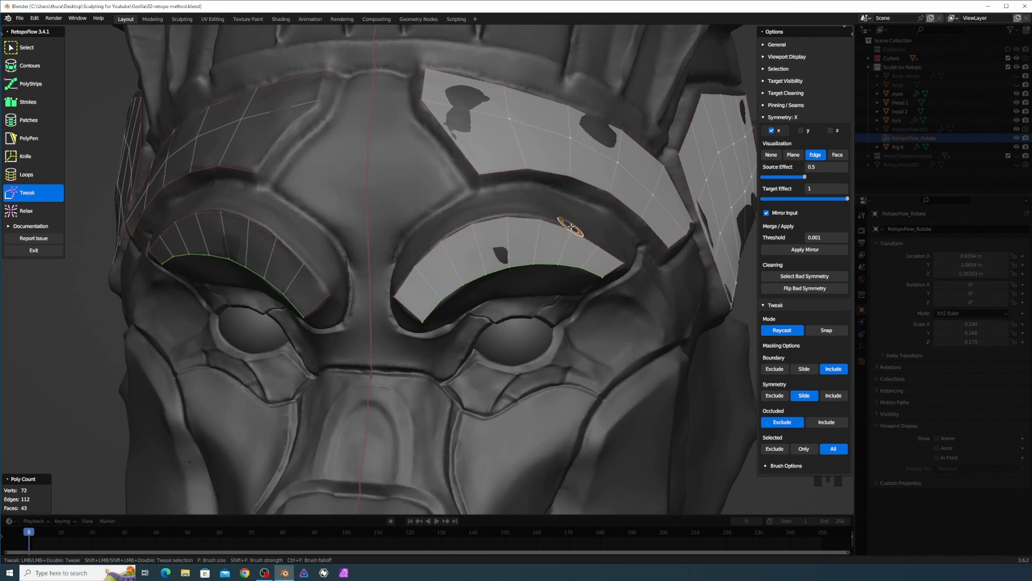
pyautogui.moveTo(571, 227); pyautogui.dragTo(541, 249, button='middle')
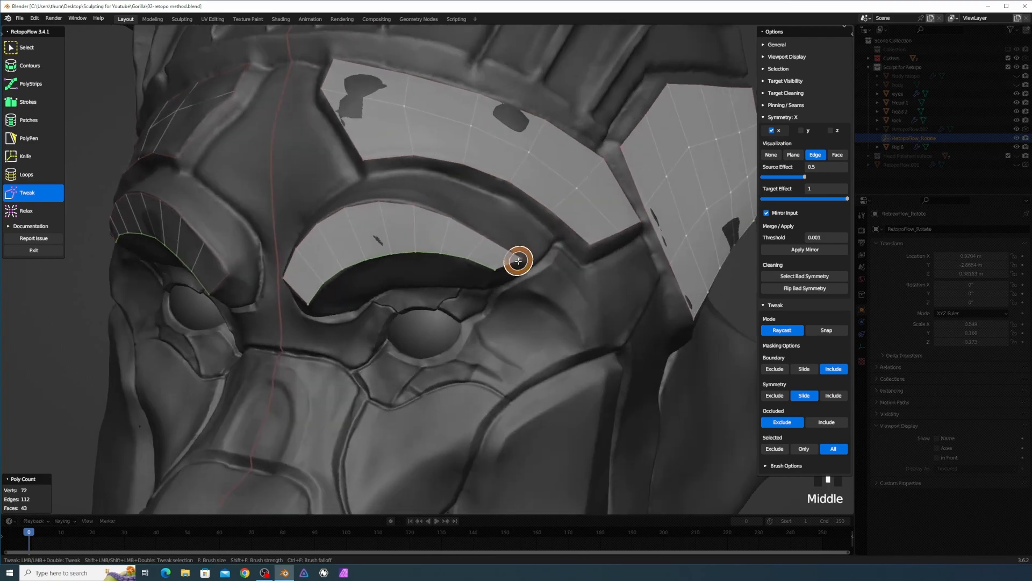
pyautogui.moveTo(464, 274)
pyautogui.mouseDown(button='middle')
pyautogui.moveTo(460, 263)
pyautogui.moveTo(475, 307)
pyautogui.mouseUp(button='middle')
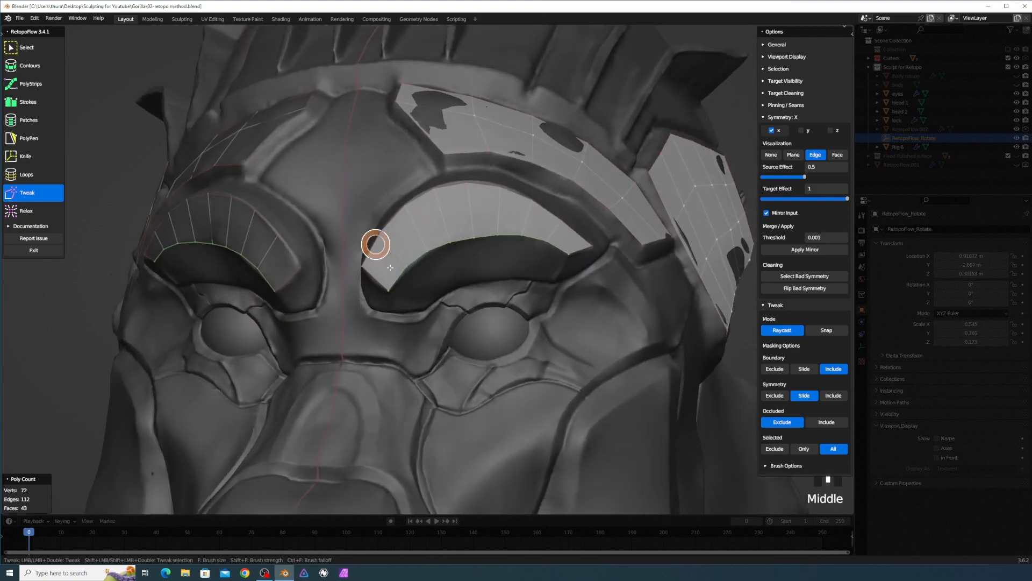
# Extend the brow patch down to the plate's lower rim with one row of 8 quads and tweak its inner corner vertex.
pyautogui.press('3')
pyautogui.moveTo(390, 267); pyautogui.dragTo(459, 271, button='middle')
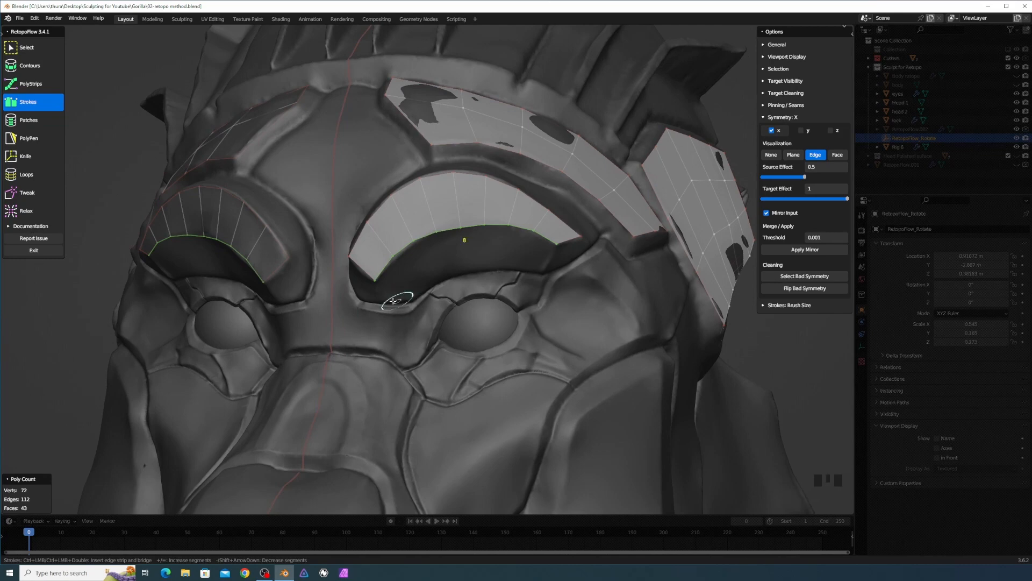
pyautogui.moveTo(386, 300)
pyautogui.mouseDown()
pyautogui.moveTo(408, 303)
pyautogui.moveTo(470, 272)
pyautogui.moveTo(543, 270)
pyautogui.mouseUp()
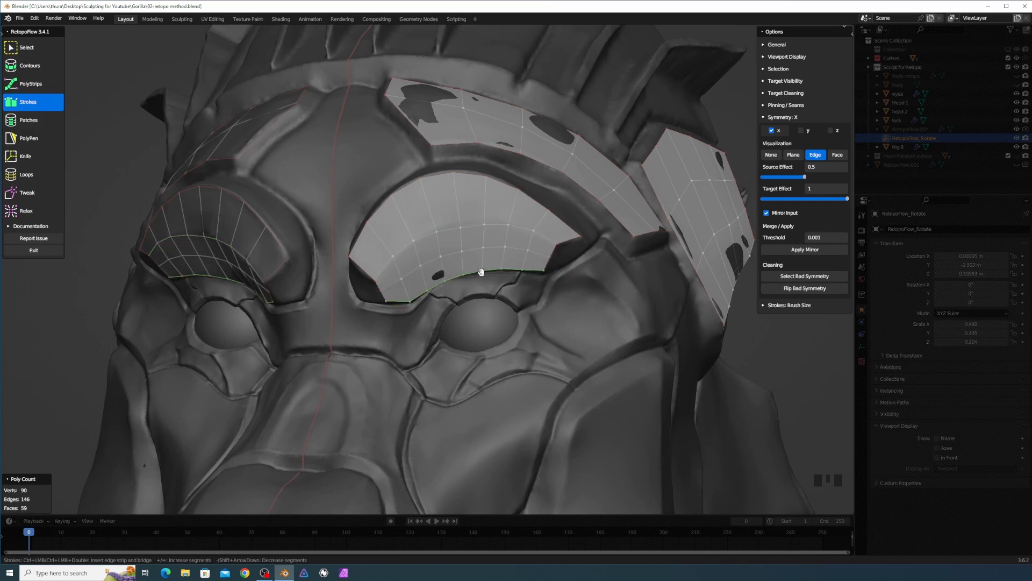
pyautogui.press('-')
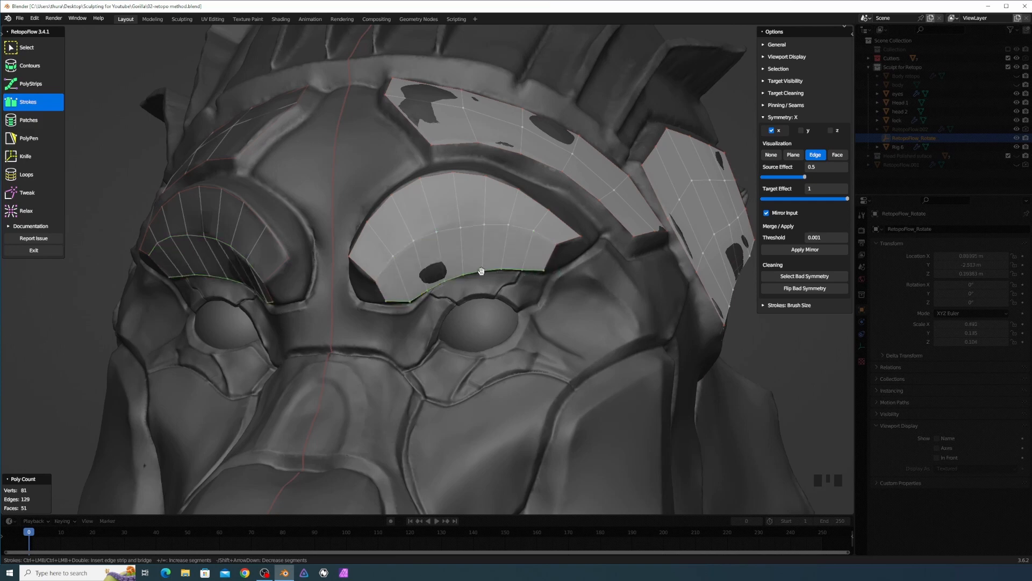
pyautogui.moveTo(481, 271); pyautogui.dragTo(497, 270, button='middle')
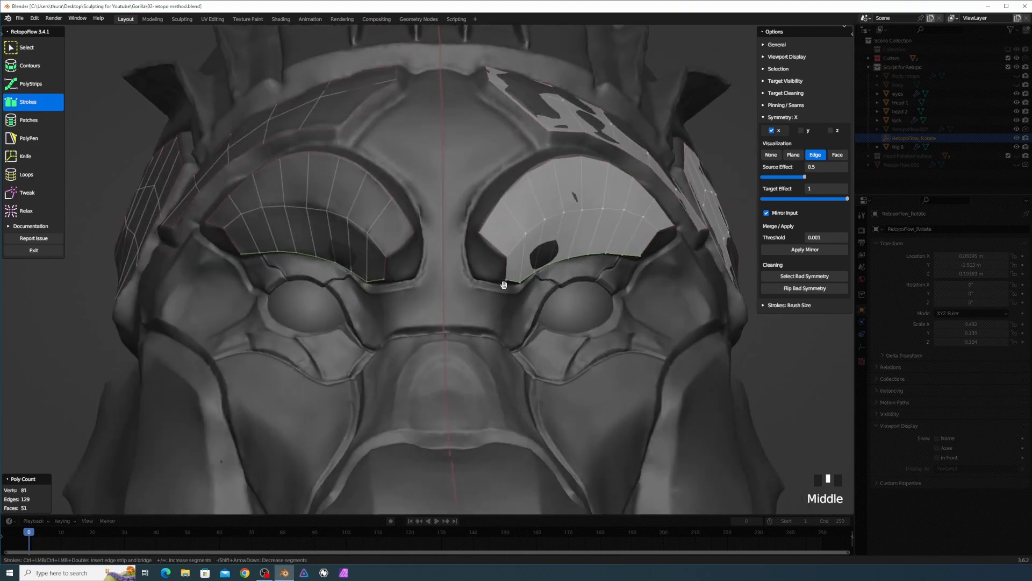
pyautogui.scroll(2, 503, 285)
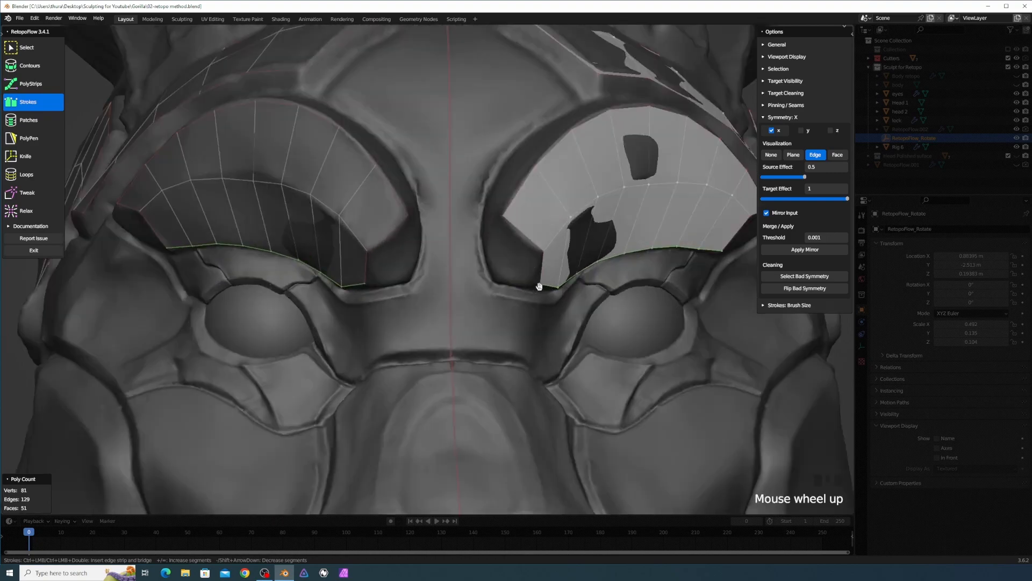
pyautogui.press('q')
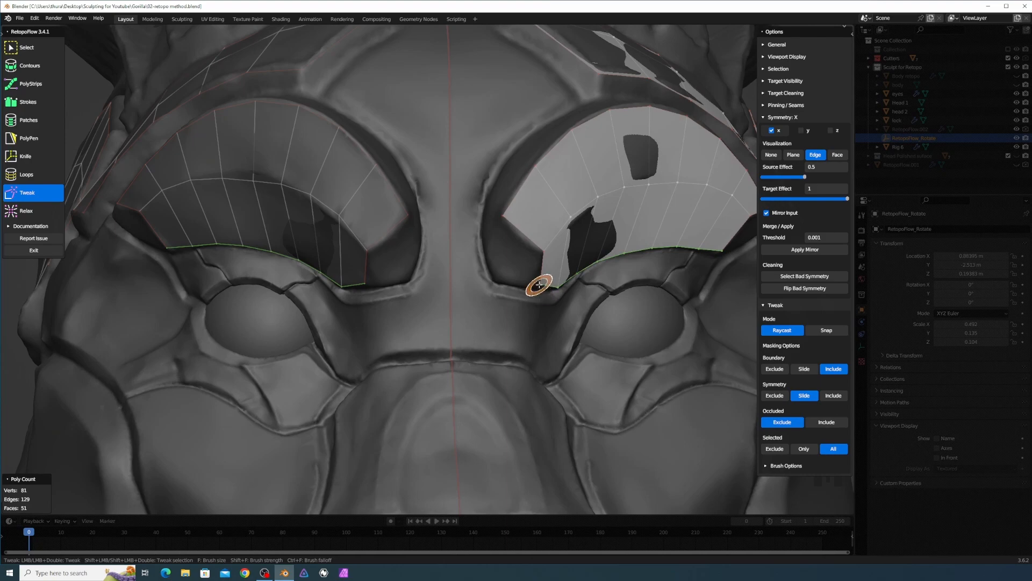
pyautogui.moveTo(540, 284); pyautogui.dragTo(544, 287)
# Extend the brow patch's upper border to the plate's upper rim with a single row of 8 quads using Strokes.
pyautogui.press('3')
pyautogui.moveTo(508, 275); pyautogui.dragTo(486, 298, button='middle')
pyautogui.scroll(-2, 486, 297)
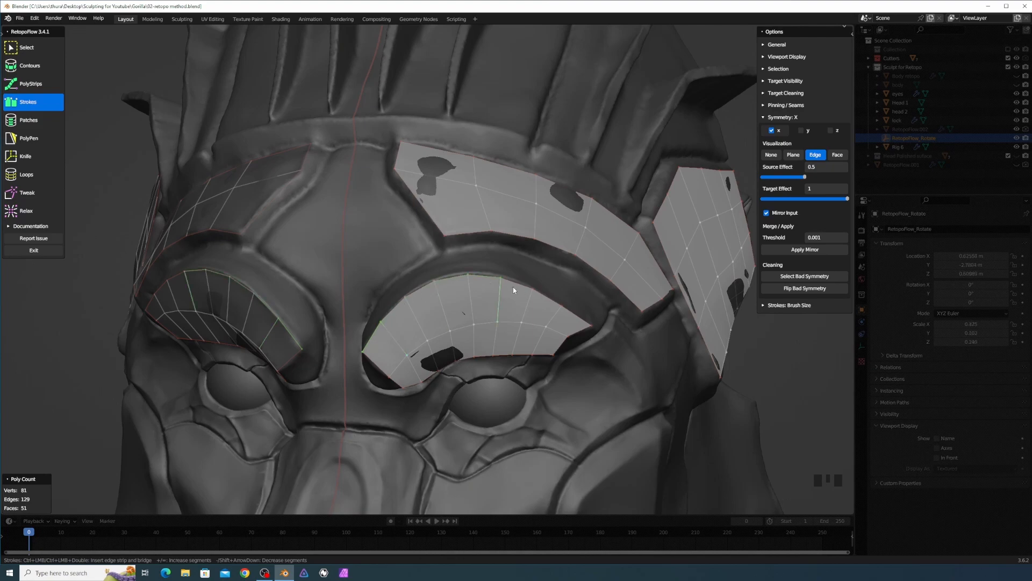
pyautogui.moveTo(487, 294); pyautogui.dragTo(473, 281, button='middle')
pyautogui.moveTo(461, 318); pyautogui.dragTo(475, 318, button='middle')
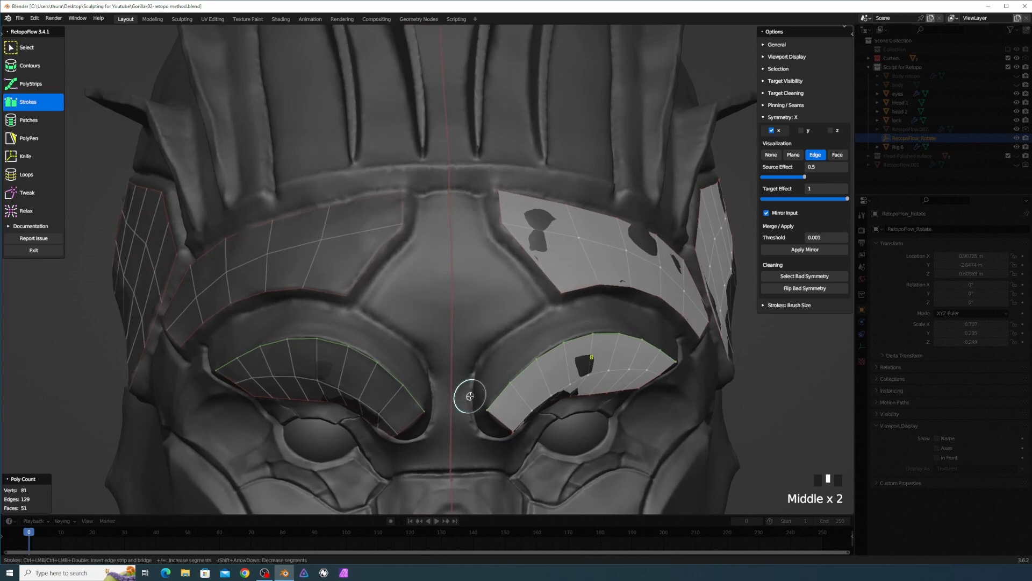
pyautogui.moveTo(471, 397)
pyautogui.mouseDown()
pyautogui.moveTo(509, 330)
pyautogui.moveTo(574, 311)
pyautogui.moveTo(618, 307)
pyautogui.moveTo(680, 341)
pyautogui.mouseUp()
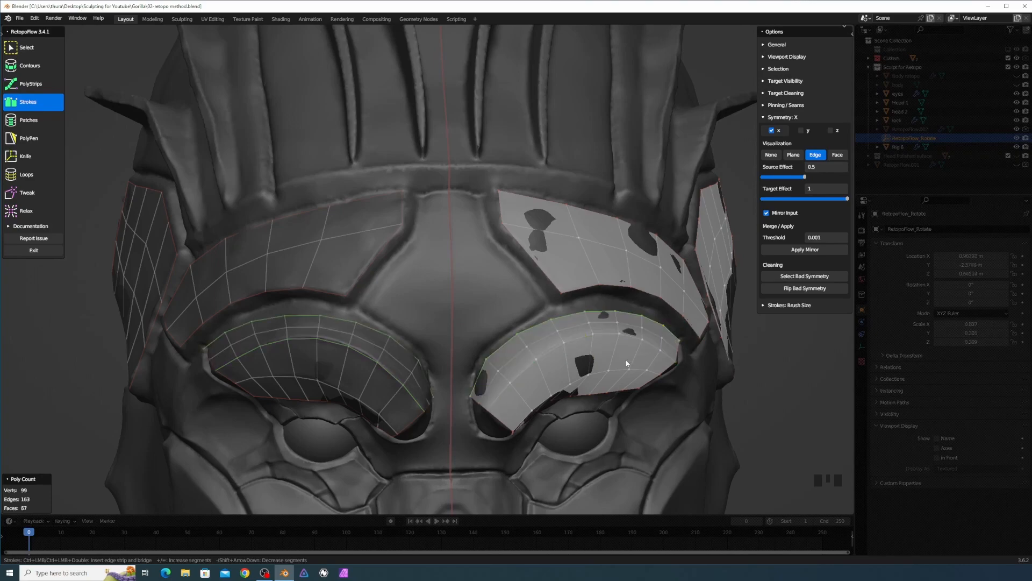
pyautogui.moveTo(672, 347)
pyautogui.mouseDown(button='middle')
pyautogui.moveTo(618, 349)
pyautogui.moveTo(569, 325)
pyautogui.moveTo(533, 267)
pyautogui.moveTo(527, 311)
pyautogui.moveTo(509, 316)
pyautogui.mouseUp(button='middle')
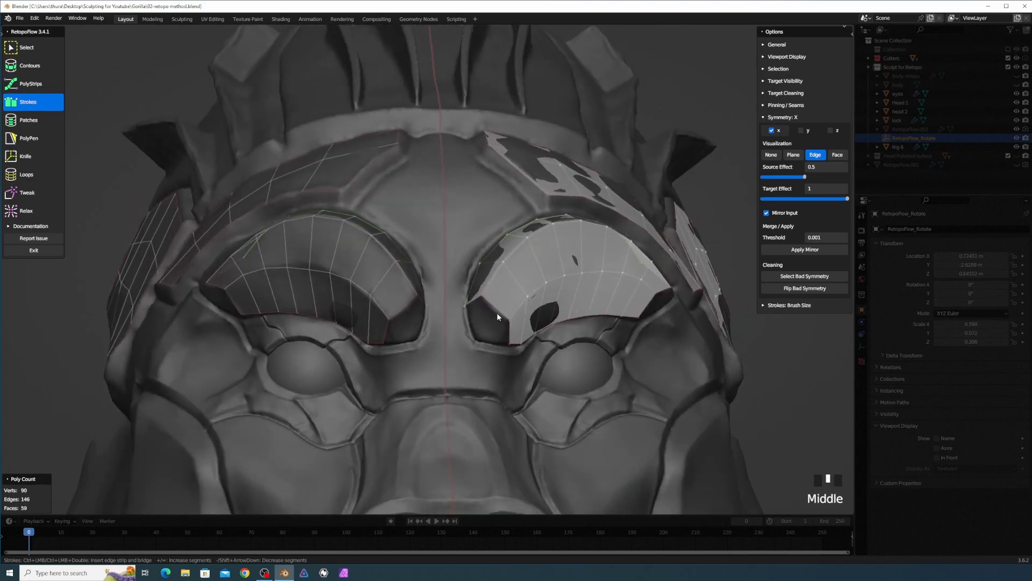
# Fill the gap at the brow patch's inner corner with PolyPen and insert an edge loop along the front face's row.
pyautogui.press('5')
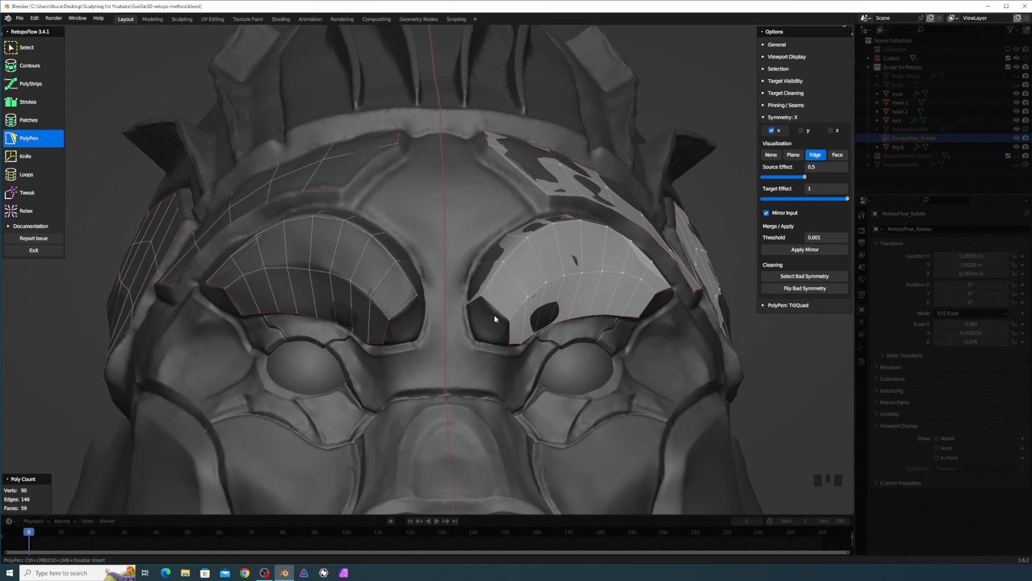
pyautogui.keyDown('ctrl'); pyautogui.click(463, 308); pyautogui.keyUp('ctrl')
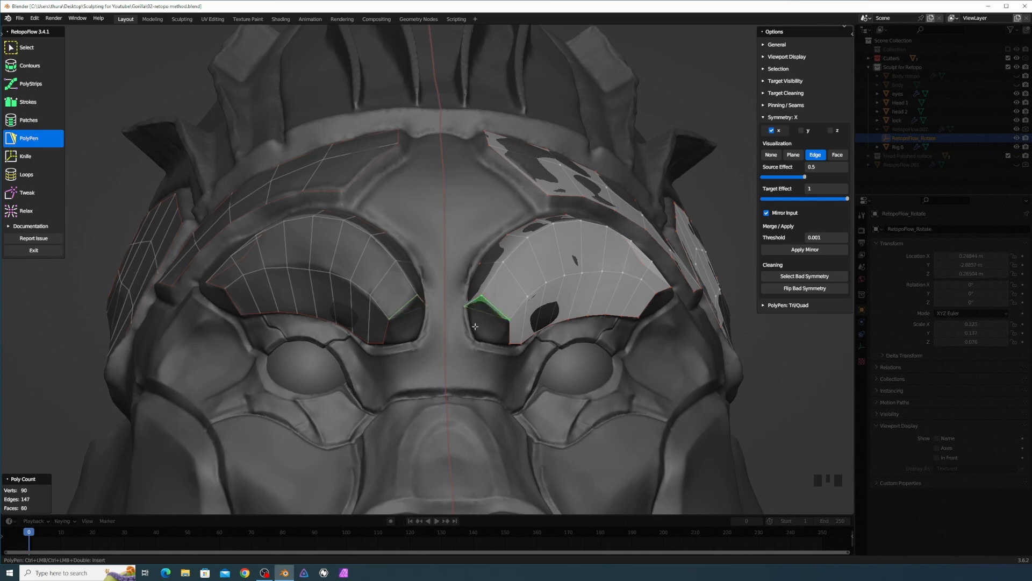
pyautogui.keyDown('ctrl'); pyautogui.click(510, 344); pyautogui.keyUp('ctrl')
pyautogui.press('7')
pyautogui.keyDown('ctrl'); pyautogui.click(495, 304); pyautogui.keyUp('ctrl')
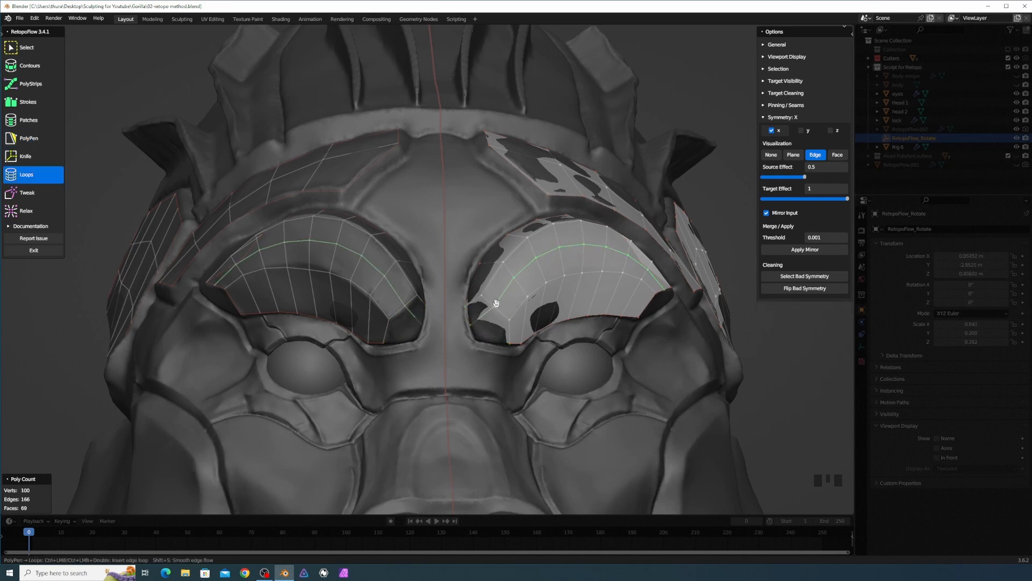
# Tweak the new inner corner vertices of the brow patch down to the plate's lower inner edge.
pyautogui.press('5')
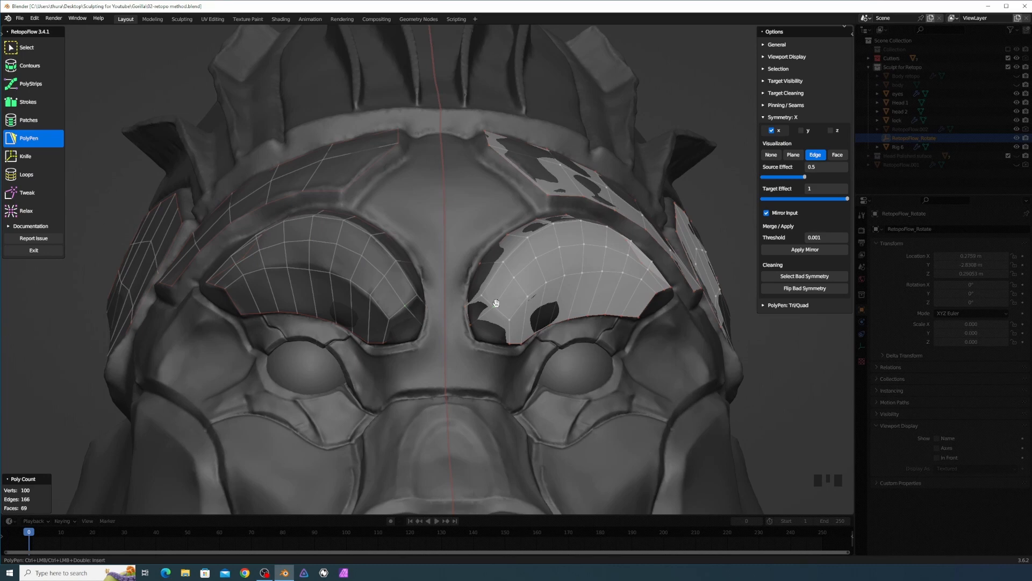
pyautogui.press('t')
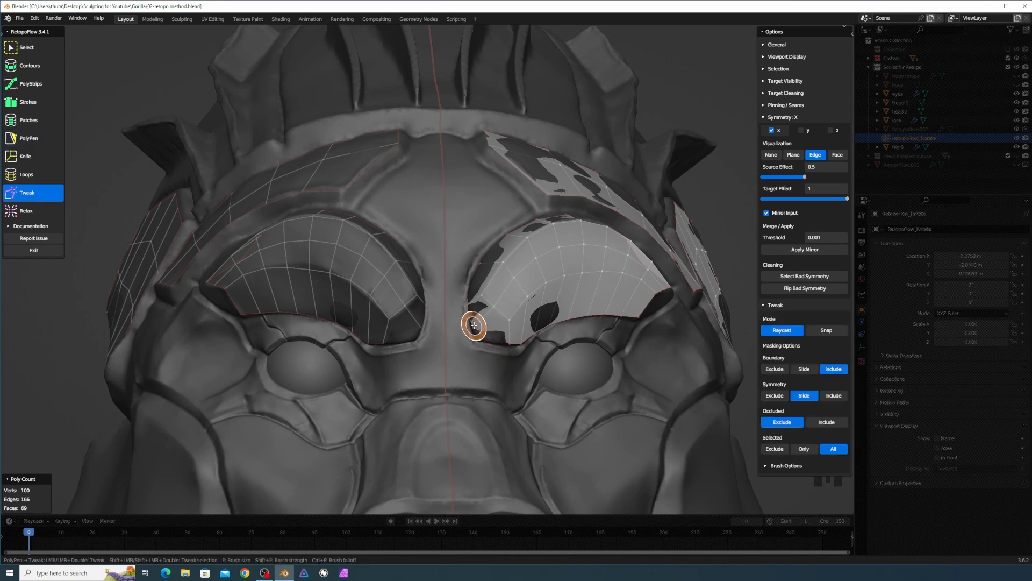
pyautogui.moveTo(473, 322); pyautogui.dragTo(484, 355)
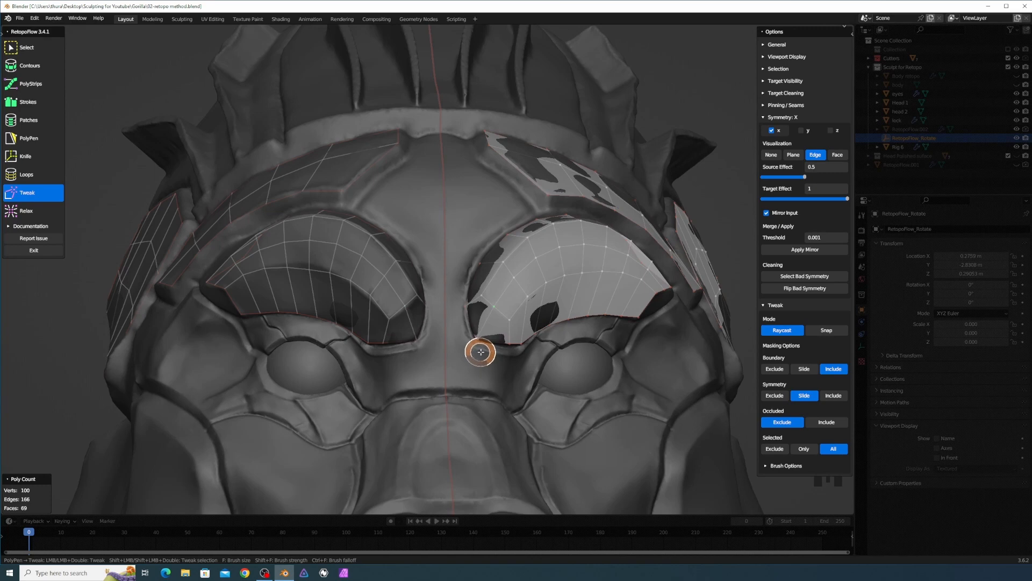
# Fill the open outer end of the brow patch with PolyPen faces reaching to the plate's pointed tip.
pyautogui.press('p')
pyautogui.moveTo(479, 350); pyautogui.dragTo(418, 303, button='middle')
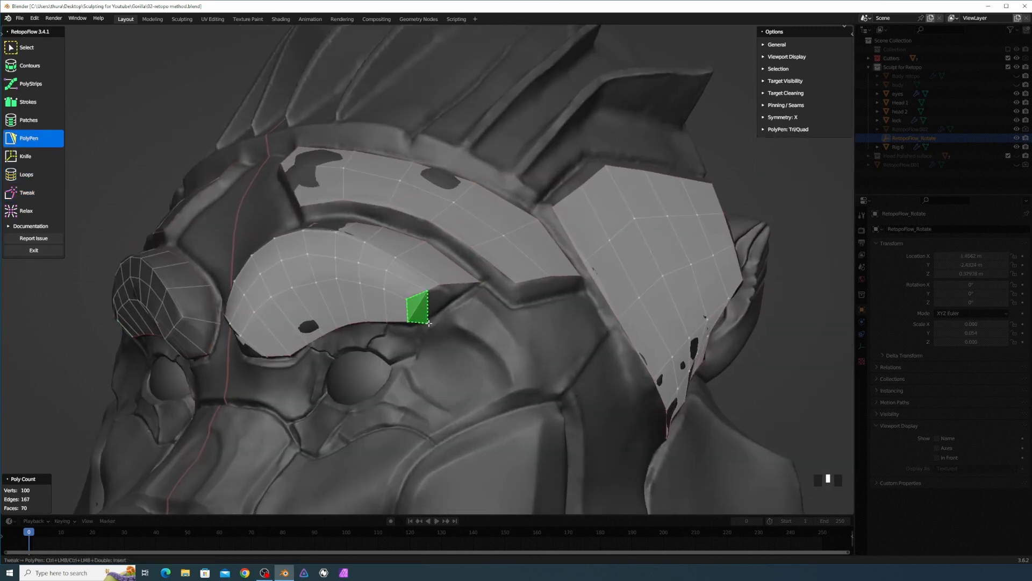
pyautogui.click(433, 321)
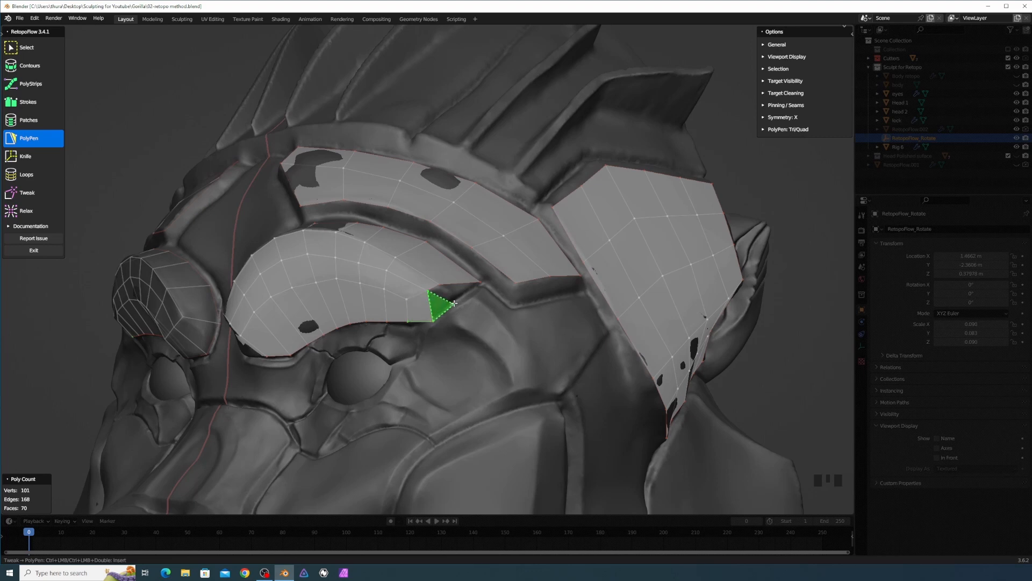
pyautogui.click(457, 298)
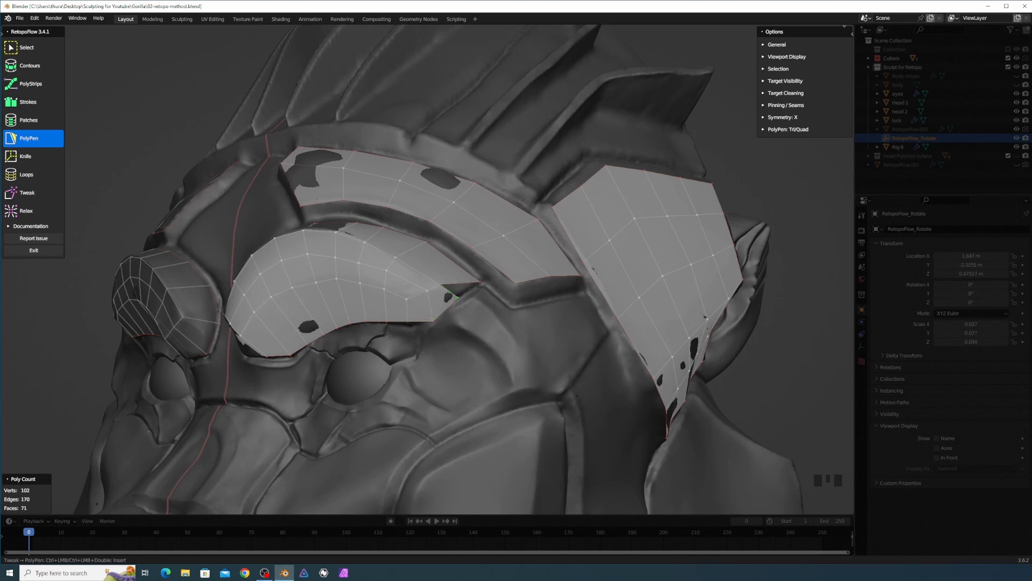
pyautogui.keyDown('ctrl'); pyautogui.click(471, 291); pyautogui.keyUp('ctrl')
pyautogui.keyDown('ctrl'); pyautogui.click(481, 283); pyautogui.keyUp('ctrl')
pyautogui.hotkey('ctrl', 'z')
pyautogui.hotkey('ctrl', 'z')
pyautogui.keyDown('ctrl'); pyautogui.click(477, 288); pyautogui.keyUp('ctrl')
# Stroke a 5-segment edge strip along the cheek plate's upper border and bridge it down the plate with three rows of quads.
pyautogui.moveTo(478, 286); pyautogui.dragTo(430, 325, button='middle')
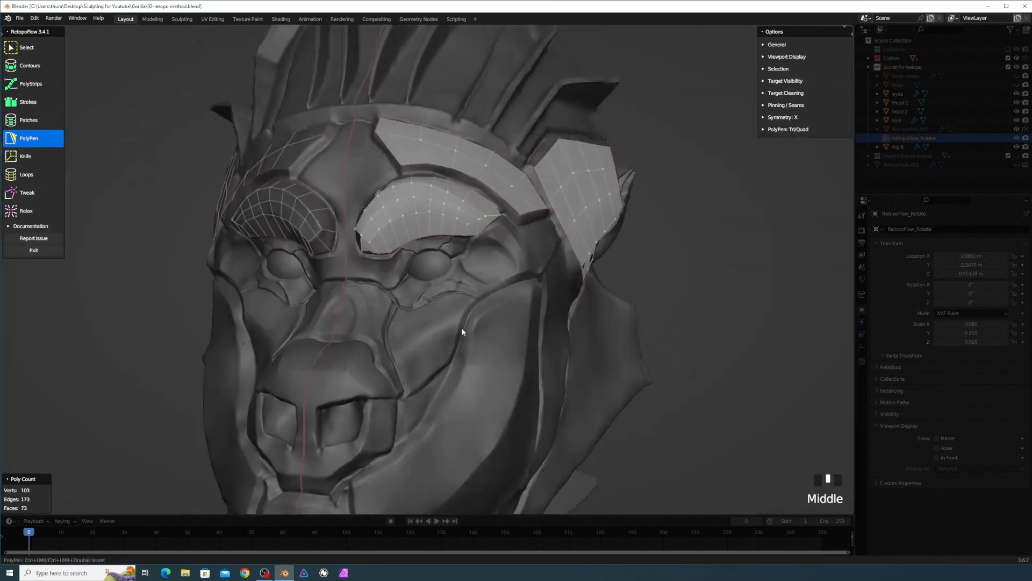
pyautogui.moveTo(462, 327); pyautogui.dragTo(464, 342, button='middle')
pyautogui.scroll(3, 464, 341)
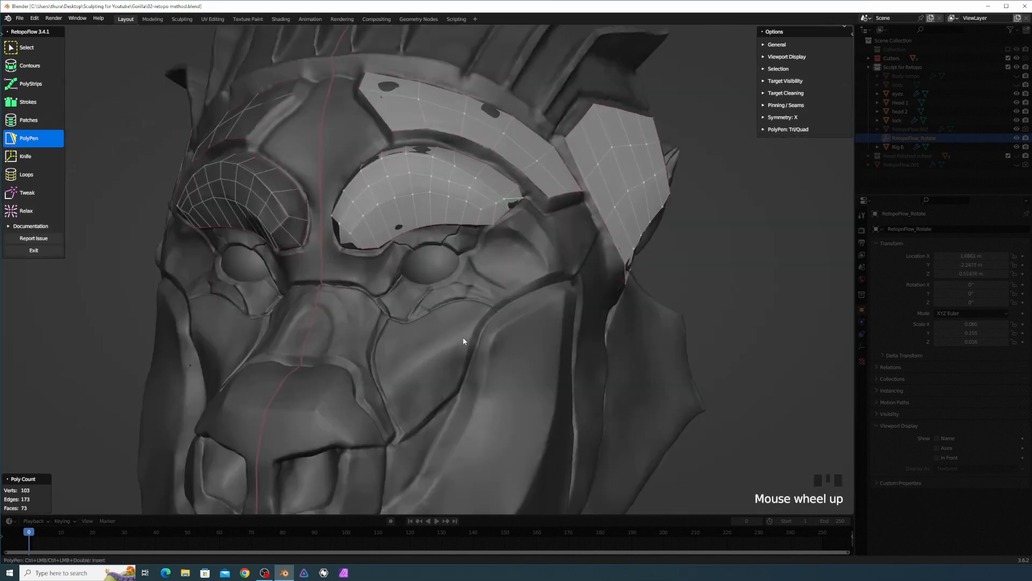
pyautogui.click(25, 102)
pyautogui.moveTo(425, 261); pyautogui.dragTo(441, 336, button='middle')
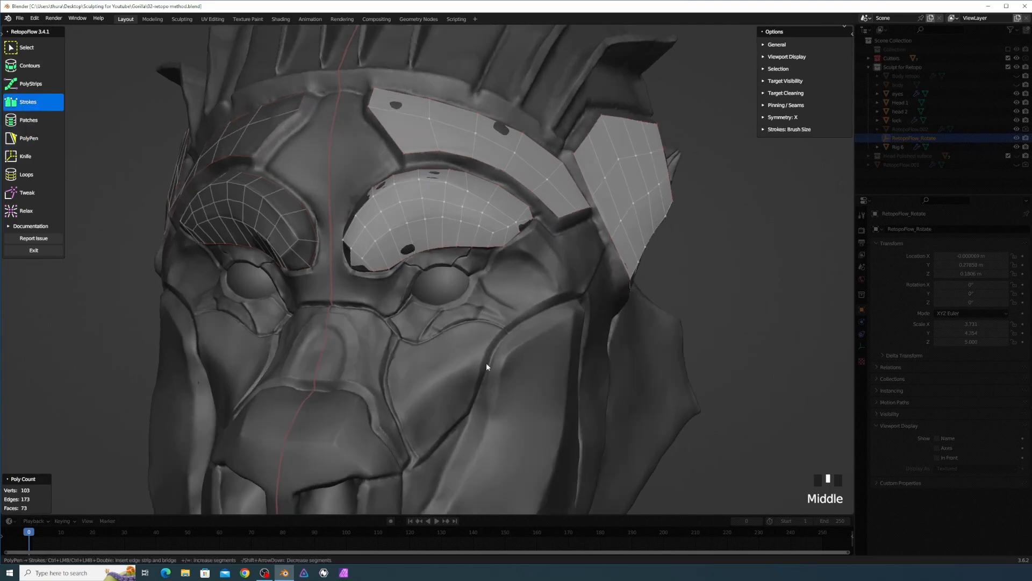
pyautogui.moveTo(488, 363); pyautogui.dragTo(406, 331, button='middle')
pyautogui.scroll(2, 470, 300)
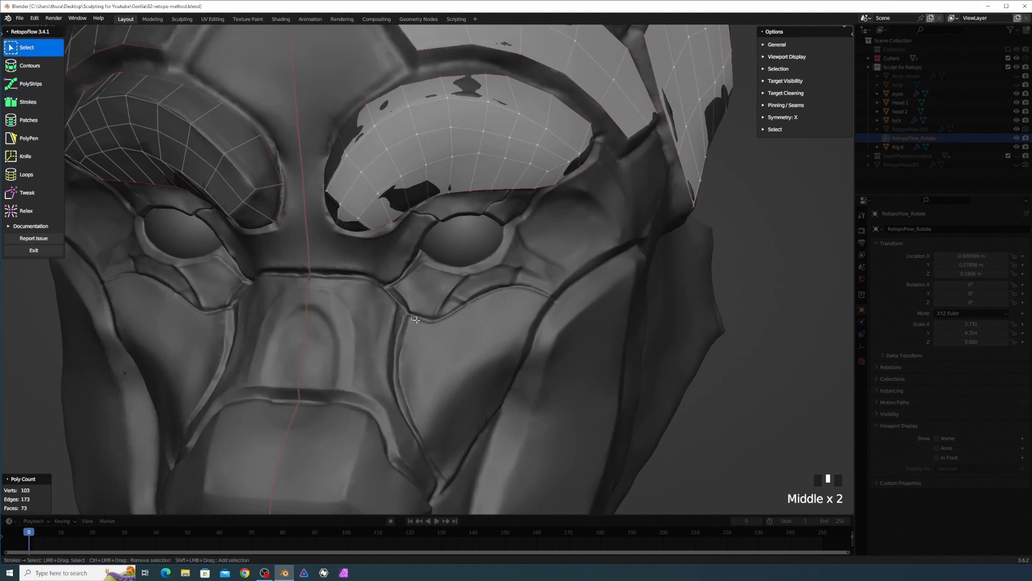
pyautogui.moveTo(408, 317)
pyautogui.mouseDown()
pyautogui.moveTo(454, 320)
pyautogui.moveTo(484, 300)
pyautogui.moveTo(527, 292)
pyautogui.moveTo(548, 302)
pyautogui.moveTo(517, 352)
pyautogui.mouseUp()
pyautogui.keyDown('shift'); pyautogui.moveTo(517, 353); pyautogui.dragTo(527, 327, button='middle'); pyautogui.keyUp('shift')
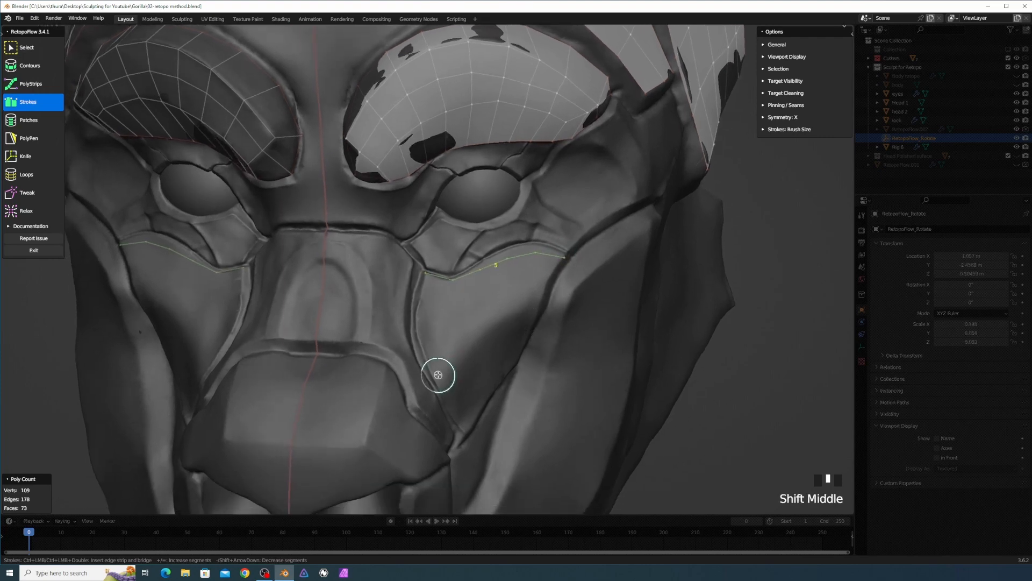
pyautogui.moveTo(439, 375); pyautogui.dragTo(541, 302)
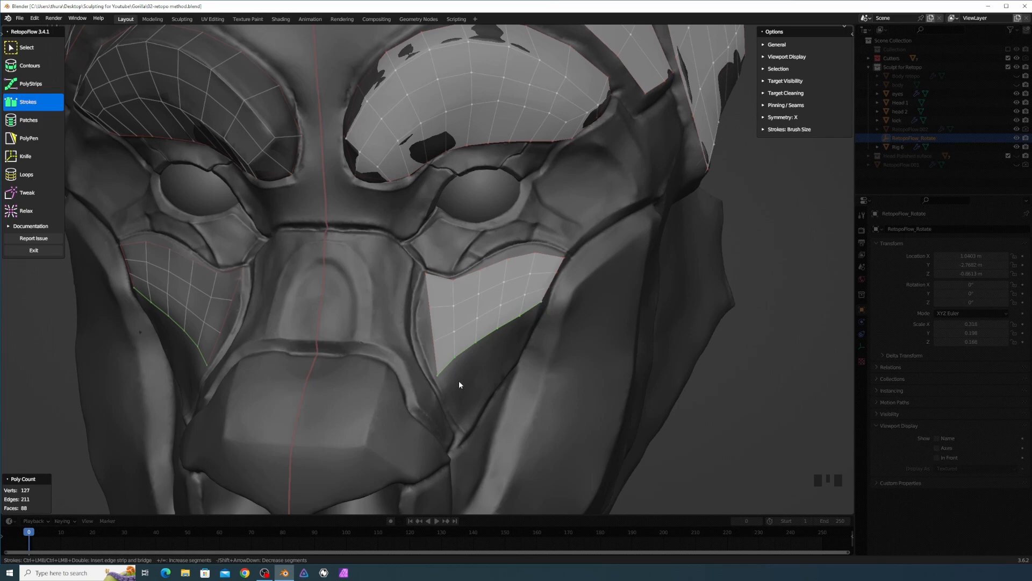
# Tweak the cheek patch's nose-side and upper border vertices to match the plate's edge.
pyautogui.press('c')
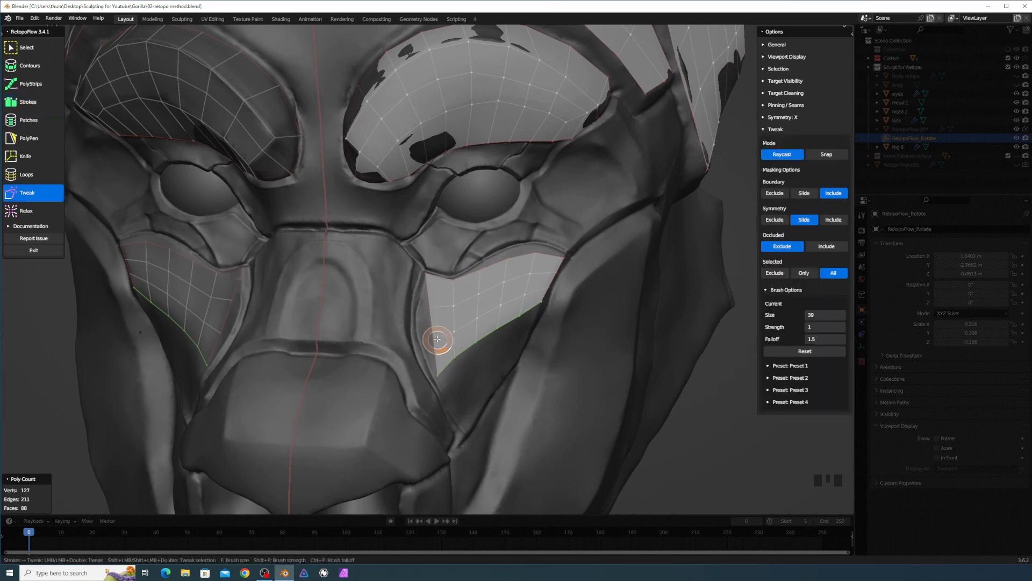
pyautogui.moveTo(437, 341)
pyautogui.mouseDown()
pyautogui.moveTo(411, 335)
pyautogui.moveTo(421, 333)
pyautogui.moveTo(414, 306)
pyautogui.mouseUp()
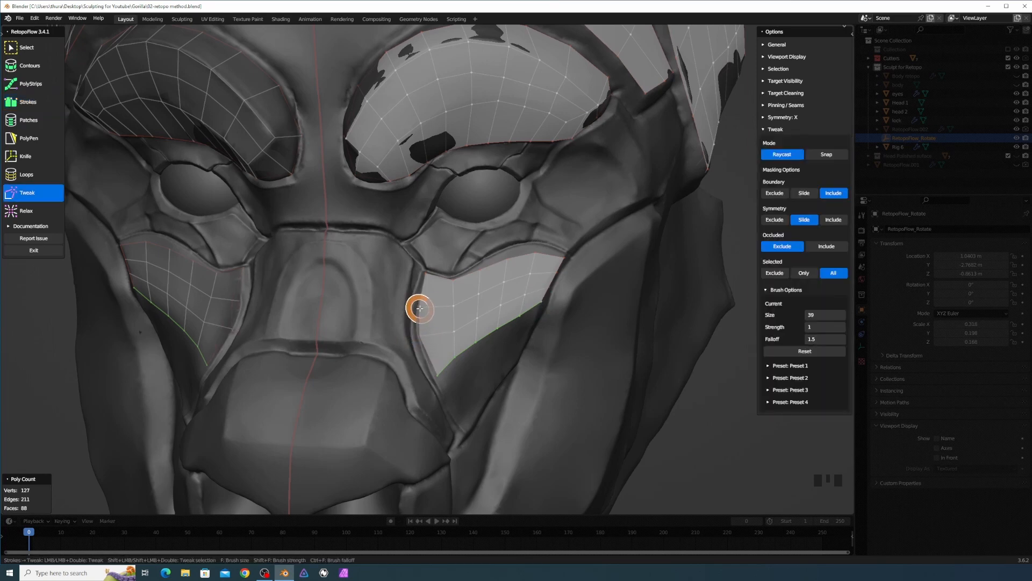
pyautogui.moveTo(531, 257)
pyautogui.mouseDown()
pyautogui.moveTo(534, 242)
pyautogui.moveTo(478, 266)
pyautogui.mouseUp()
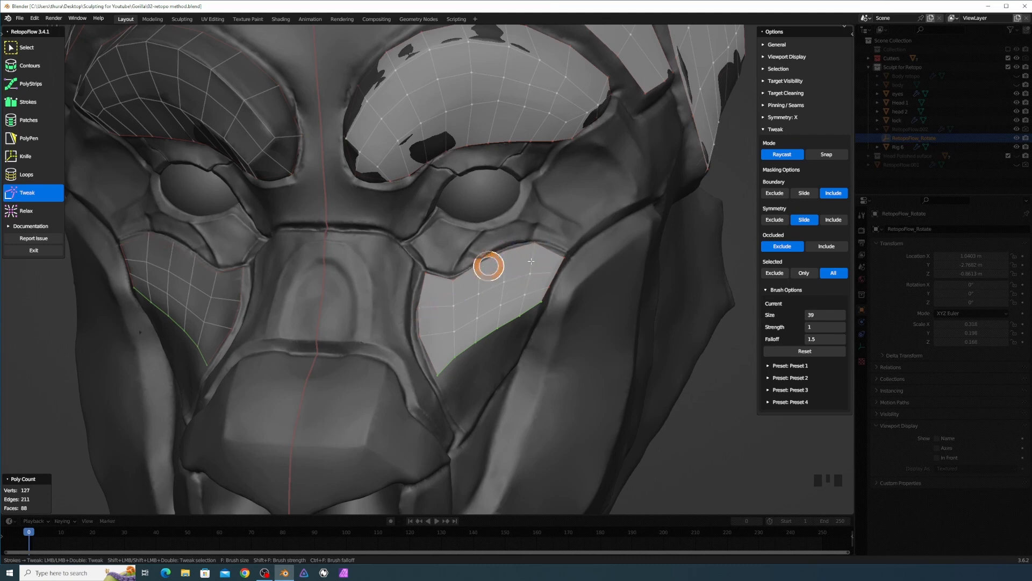
# Tweak the cheek patch's outer upper corner onto the plate's edge and relax the nearby interior vertices.
pyautogui.moveTo(561, 258); pyautogui.dragTo(564, 249)
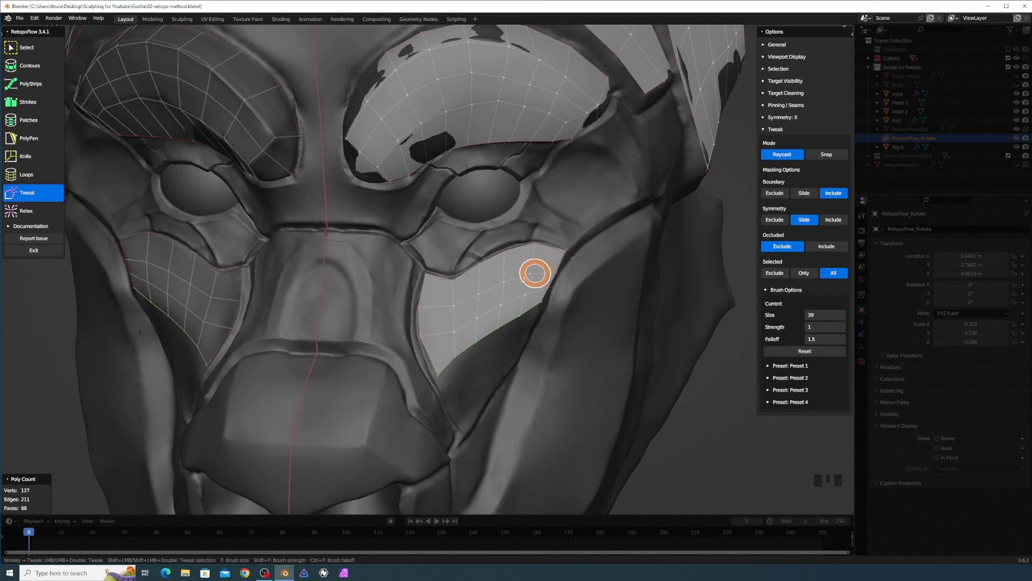
pyautogui.press('9')
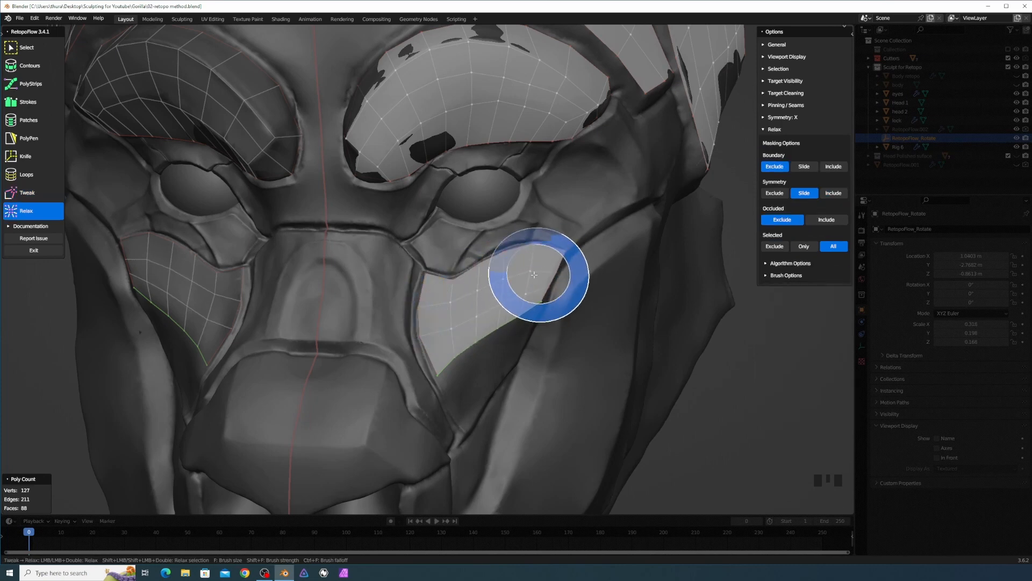
pyautogui.press('8')
pyautogui.press('9')
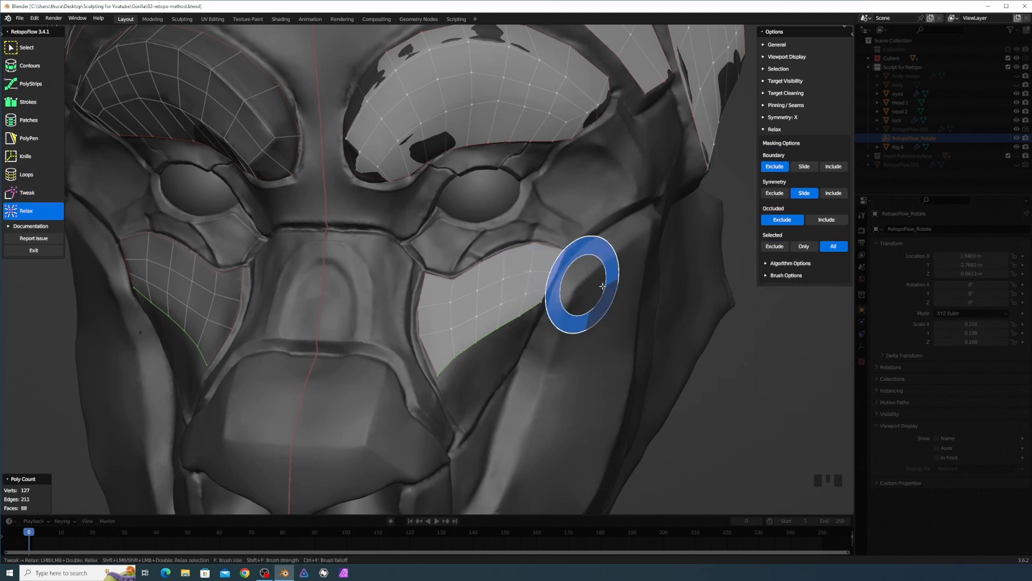
pyautogui.press('8')
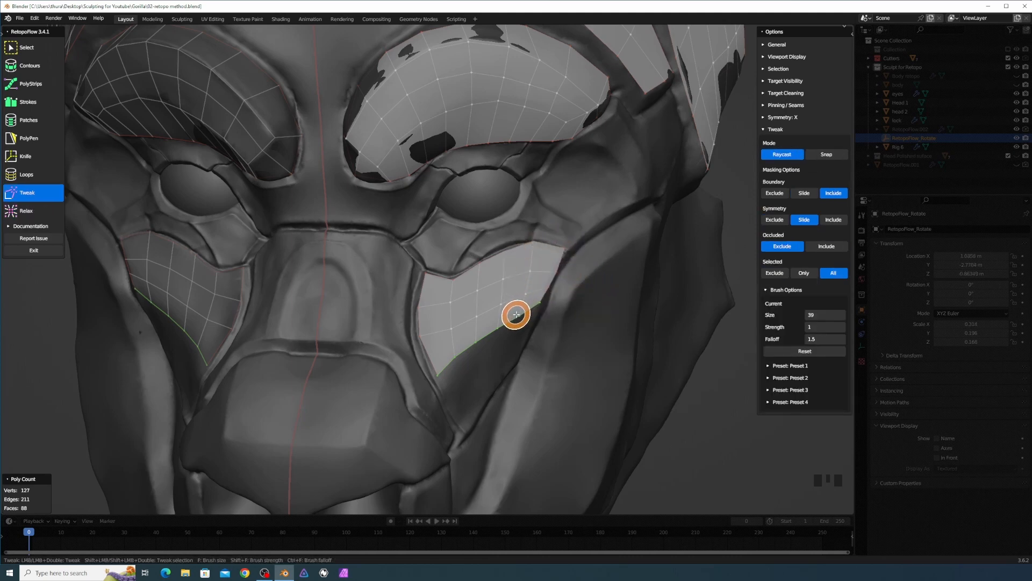
# Stroke along the cheek plate's lower border to bridge the patch down with two more rows of five quads.
pyautogui.moveTo(477, 350); pyautogui.dragTo(468, 338, button='middle')
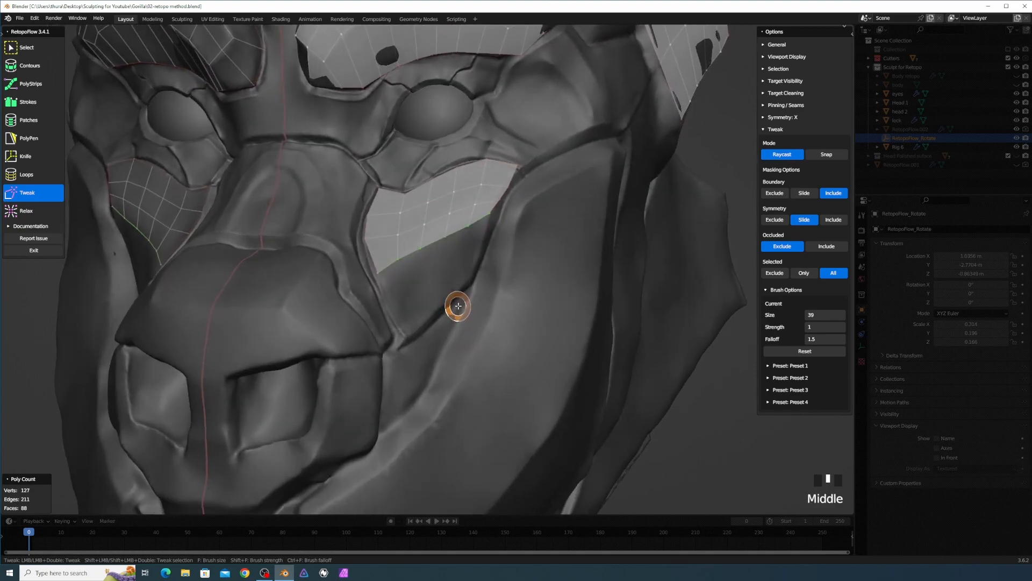
pyautogui.press('3')
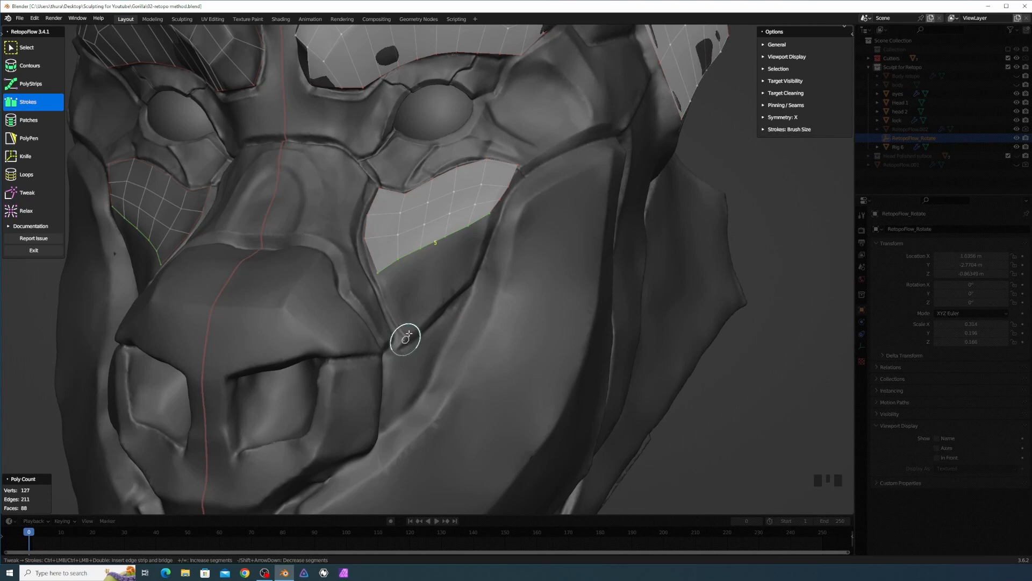
pyautogui.moveTo(404, 339); pyautogui.dragTo(474, 279)
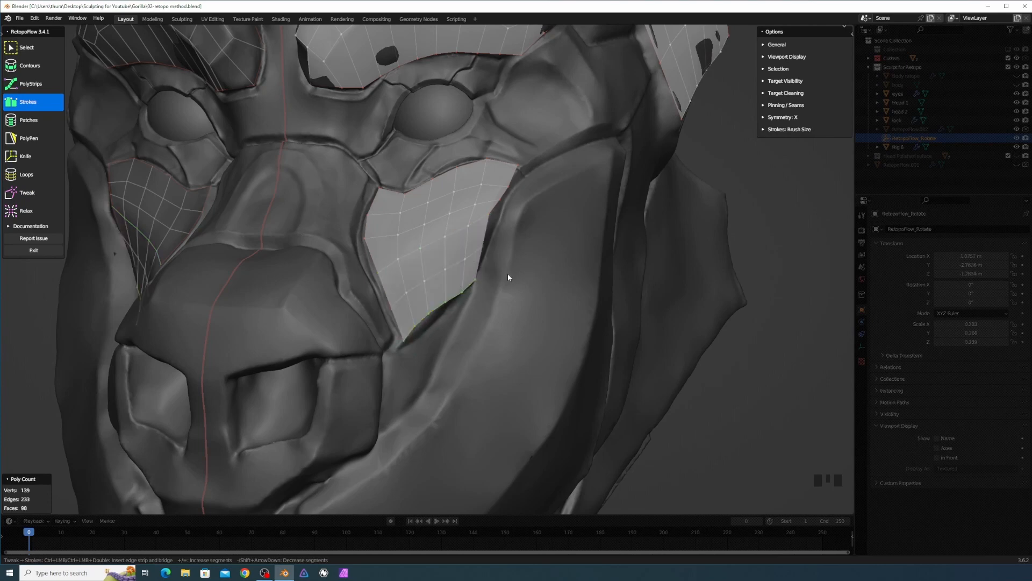
# Tweak the cheek patch's new outer and lower border vertices to follow the plate's edge.
pyautogui.moveTo(477, 262); pyautogui.dragTo(455, 285, button='middle')
pyautogui.press('q')
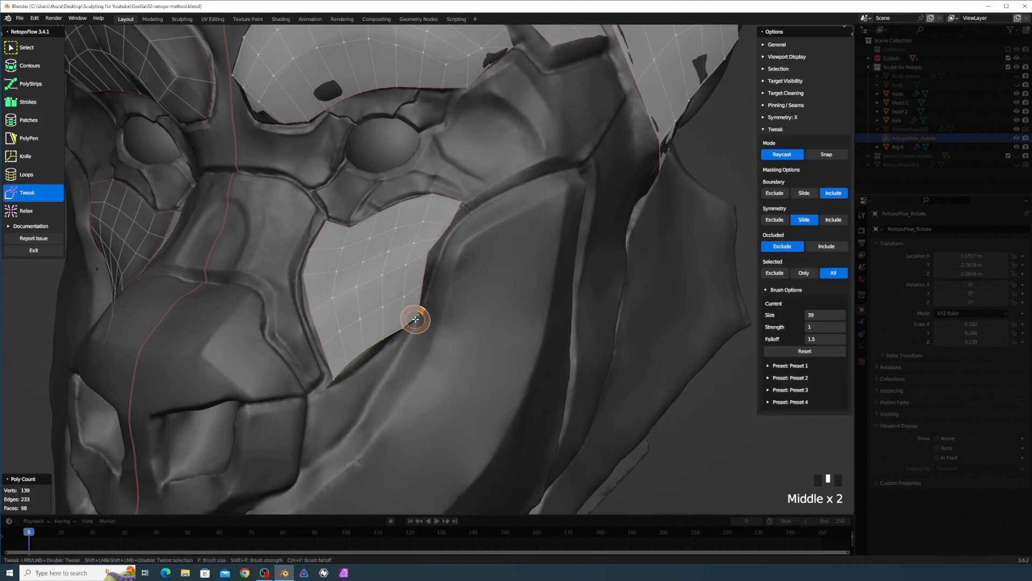
pyautogui.moveTo(424, 284); pyautogui.dragTo(397, 329)
pyautogui.moveTo(423, 250); pyautogui.dragTo(392, 327, button='middle')
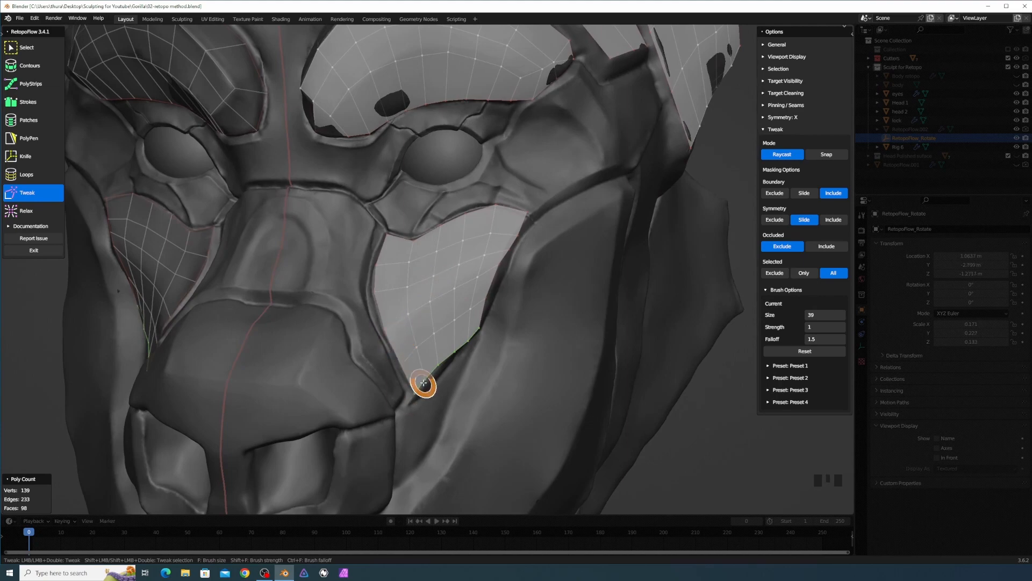
# Stroke a one-segment edge from the centreline along the central forehead plate's upper border and bridge it down with two quads.
pyautogui.moveTo(424, 387); pyautogui.dragTo(424, 320, button='middle')
pyautogui.scroll(2, 350, 231)
pyautogui.press('3')
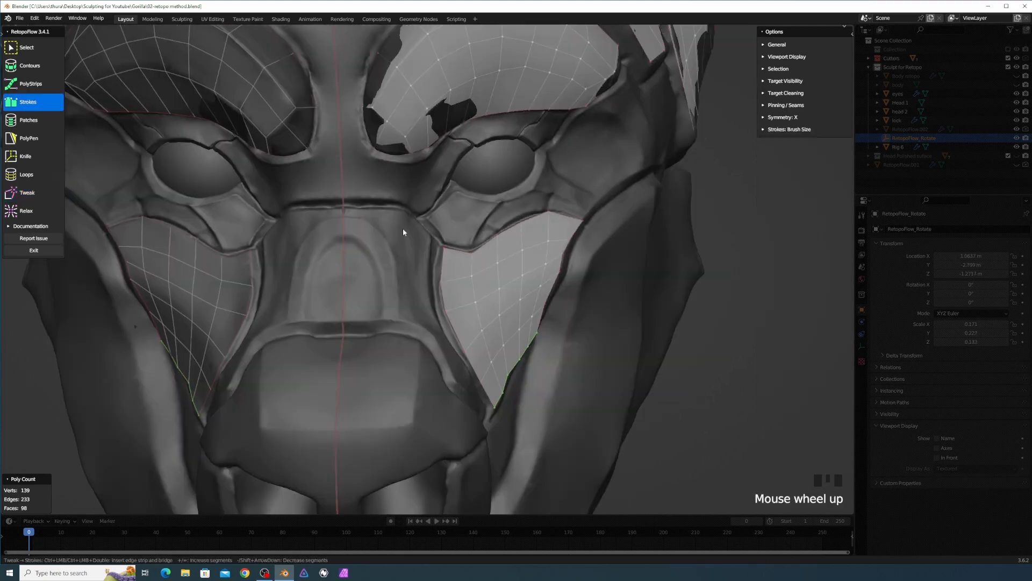
pyautogui.moveTo(471, 197)
pyautogui.keyDown('shift'); pyautogui.mouseDown(button='middle')
pyautogui.moveTo(465, 282)
pyautogui.moveTo(488, 284)
pyautogui.mouseUp(button='middle'); pyautogui.keyUp('shift')
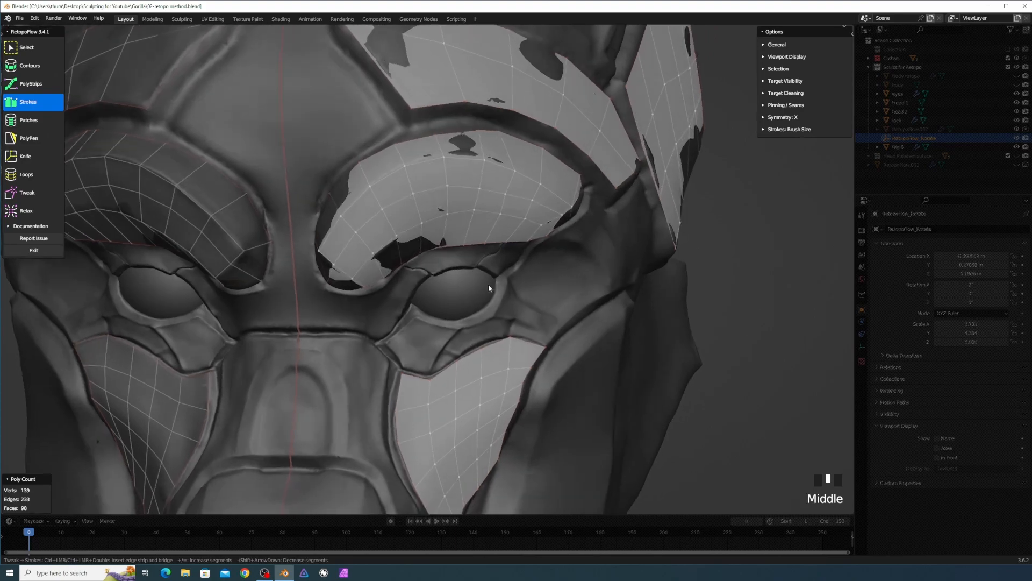
pyautogui.scroll(-3, 479, 283)
pyautogui.scroll(3, 653, 313)
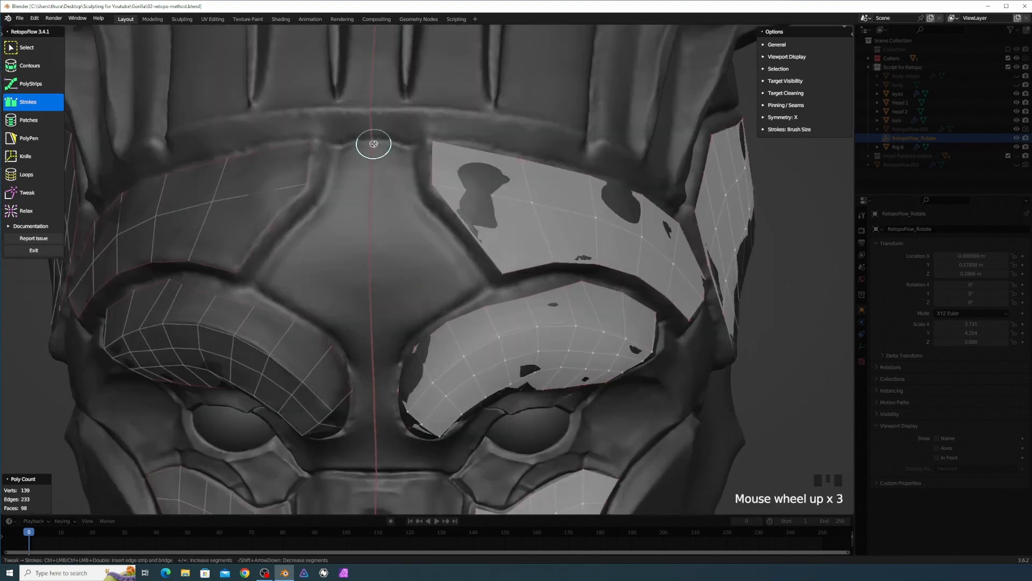
pyautogui.moveTo(395, 146); pyautogui.dragTo(409, 146)
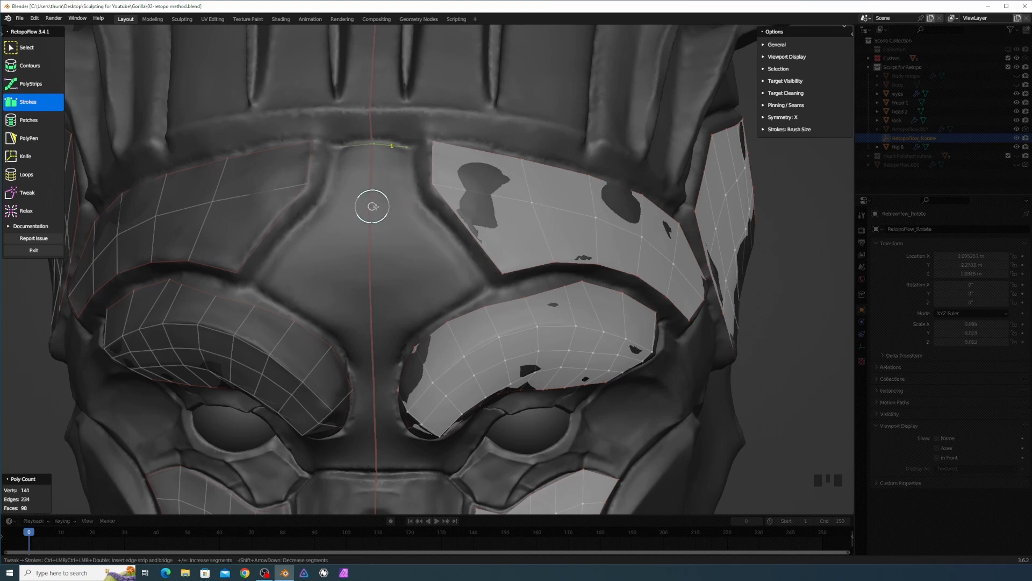
pyautogui.keyDown('ctrl'); pyautogui.click(402, 208); pyautogui.keyUp('ctrl')
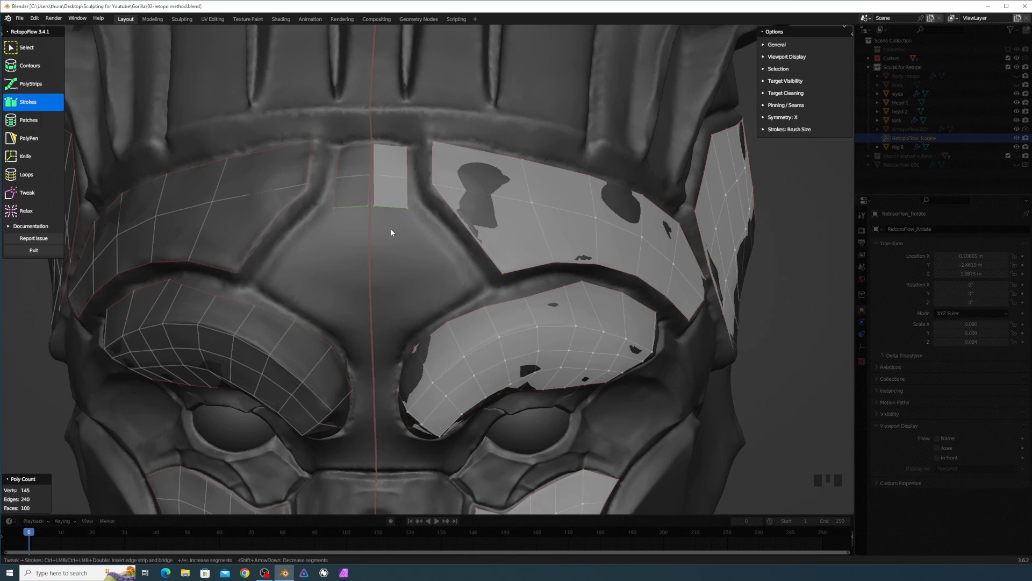
# Add two PolyPen quads below the forehead strip, one along the centreline and one stretched outward toward the plate's side corner.
pyautogui.press('5')
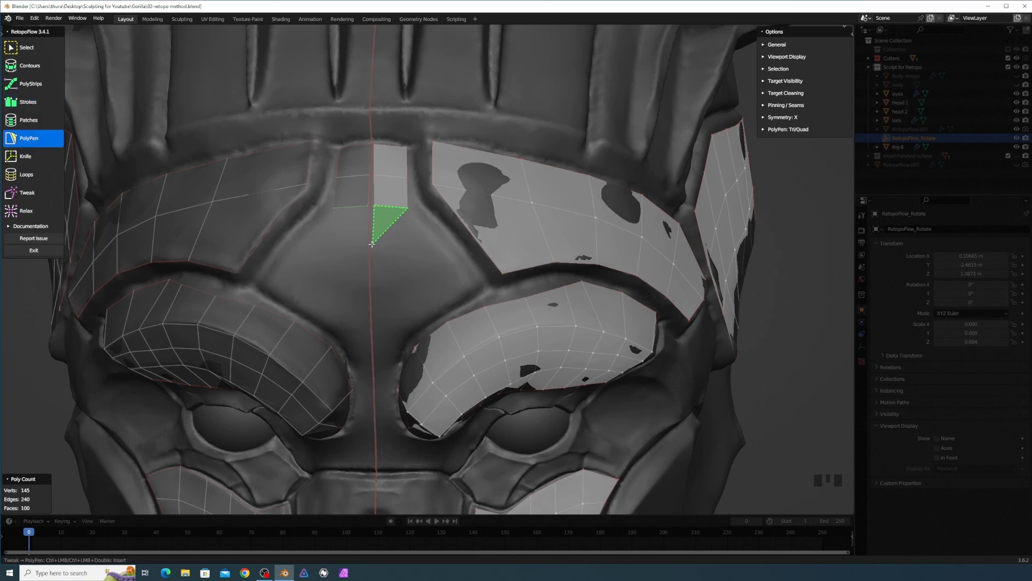
pyautogui.keyDown('ctrl'); pyautogui.click(401, 248); pyautogui.keyUp('ctrl')
pyautogui.keyDown('ctrl'); pyautogui.click(400, 248); pyautogui.keyUp('ctrl')
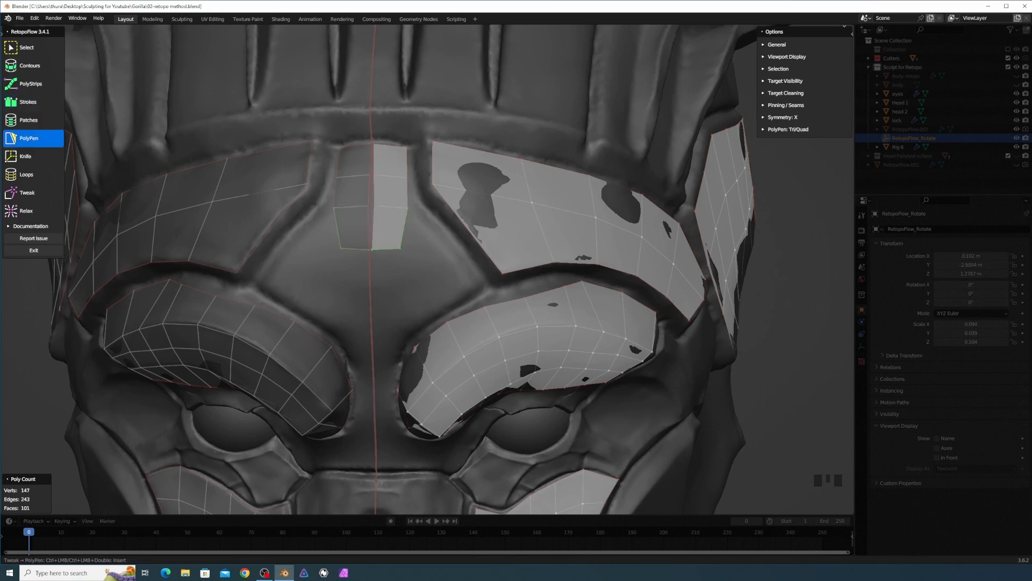
pyautogui.keyDown('ctrl'); pyautogui.click(427, 261); pyautogui.keyUp('ctrl')
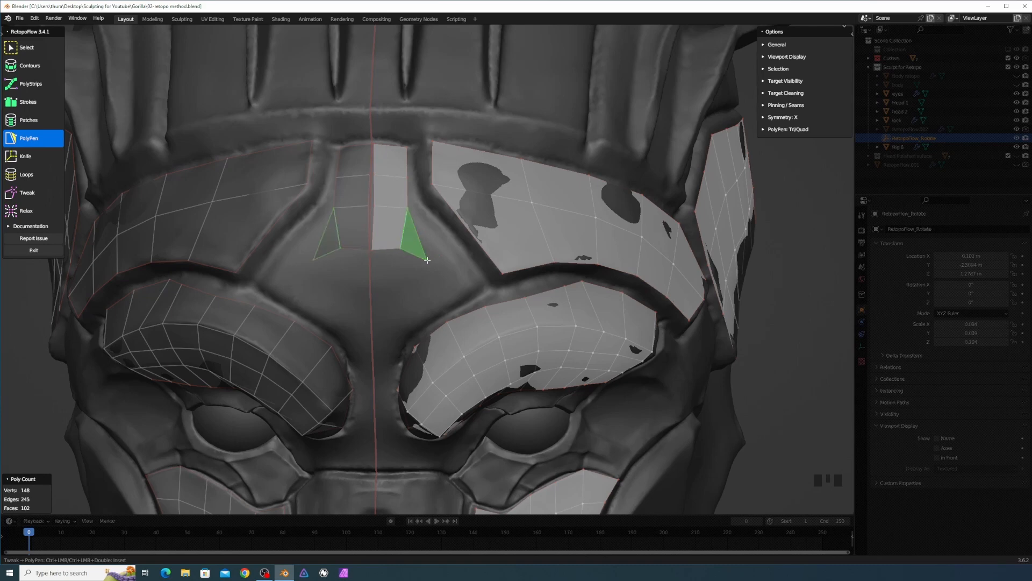
pyautogui.keyDown('ctrl'); pyautogui.click(437, 242); pyautogui.keyUp('ctrl')
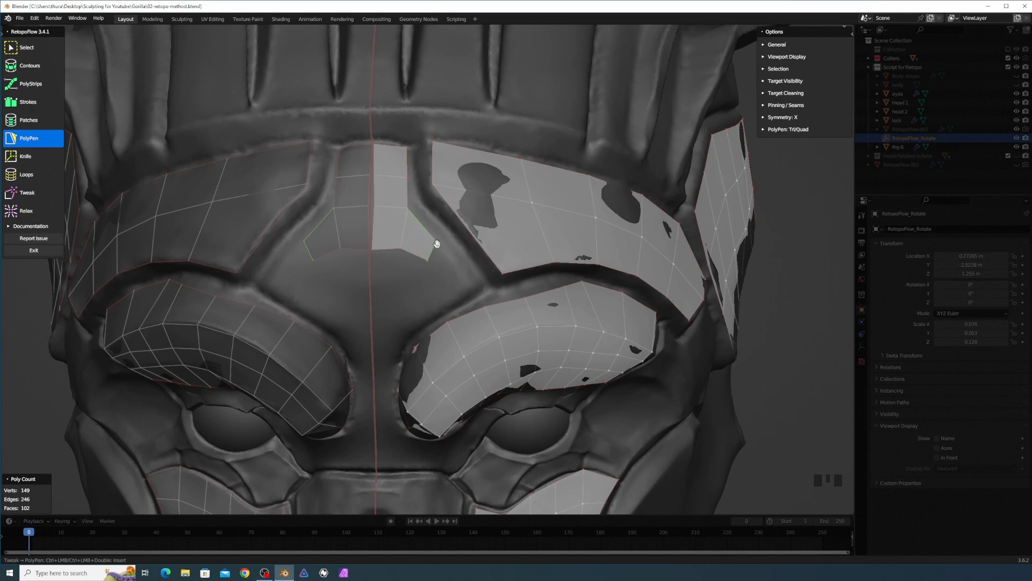
pyautogui.press('8')
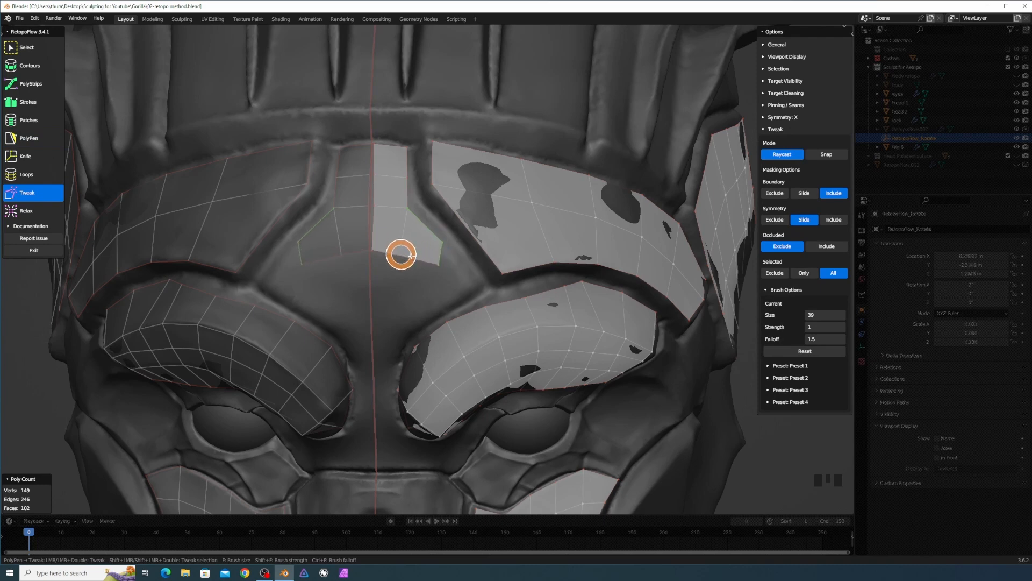
pyautogui.moveTo(440, 244)
pyautogui.mouseDown()
pyautogui.moveTo(456, 262)
pyautogui.moveTo(461, 277)
pyautogui.moveTo(445, 268)
pyautogui.moveTo(458, 293)
pyautogui.moveTo(473, 284)
pyautogui.moveTo(425, 293)
pyautogui.moveTo(454, 296)
pyautogui.moveTo(439, 262)
pyautogui.mouseUp()
# Insert an edge loop across the forehead patch's stretched outer quad and tweak its vertices to curve with the plate.
pyautogui.press('7')
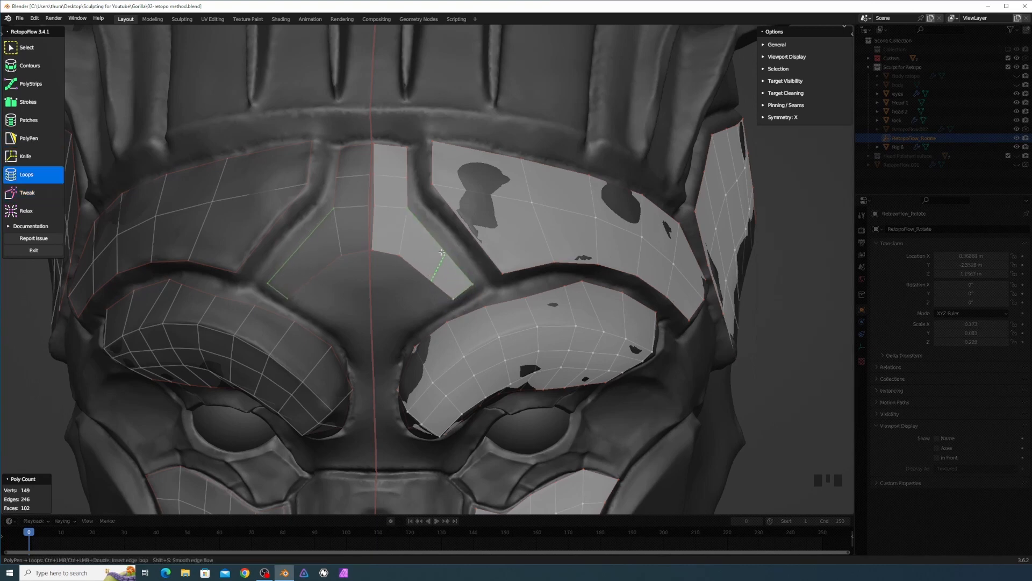
pyautogui.click(442, 252)
pyautogui.press('5')
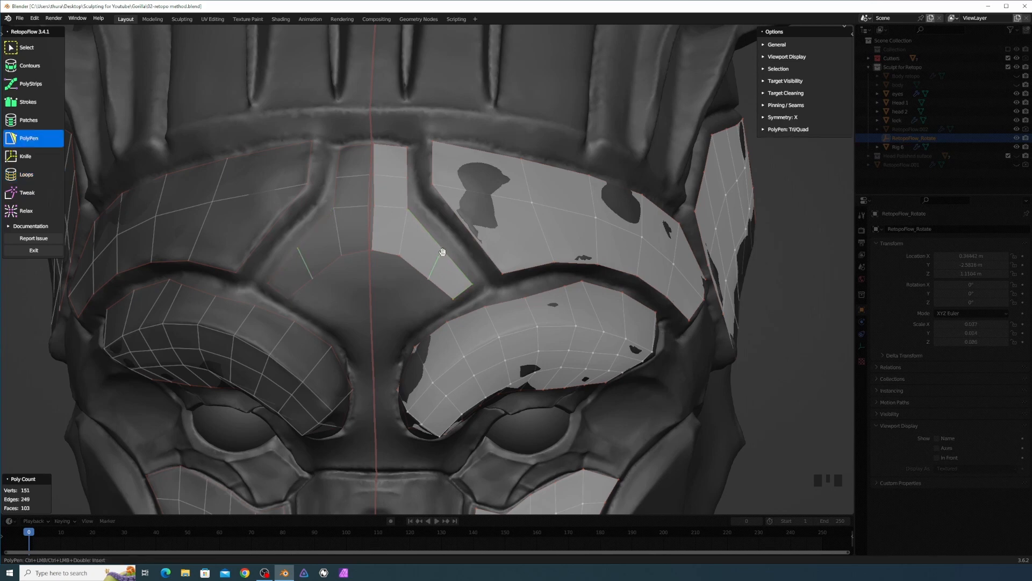
pyautogui.press('t')
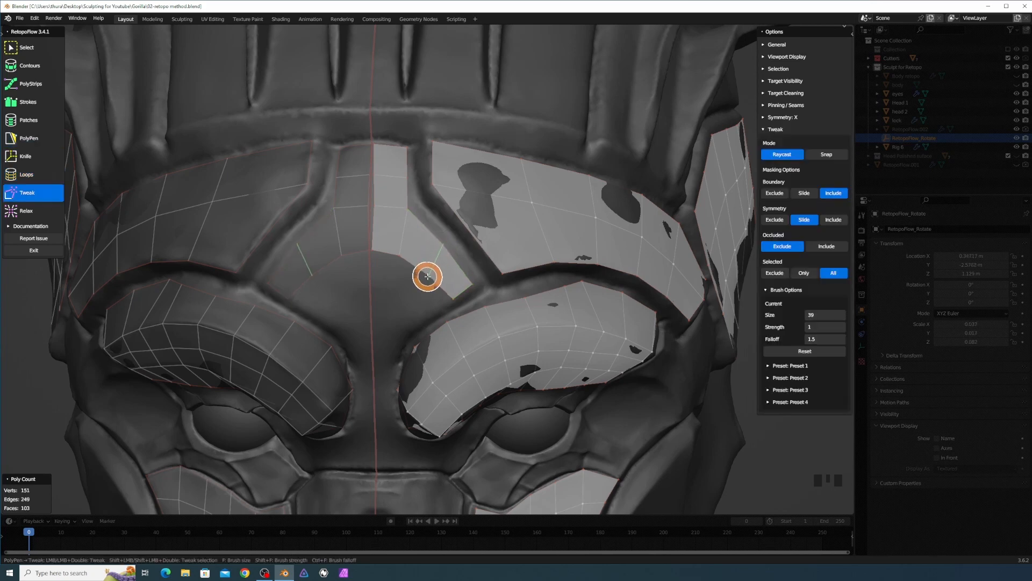
pyautogui.press('5')
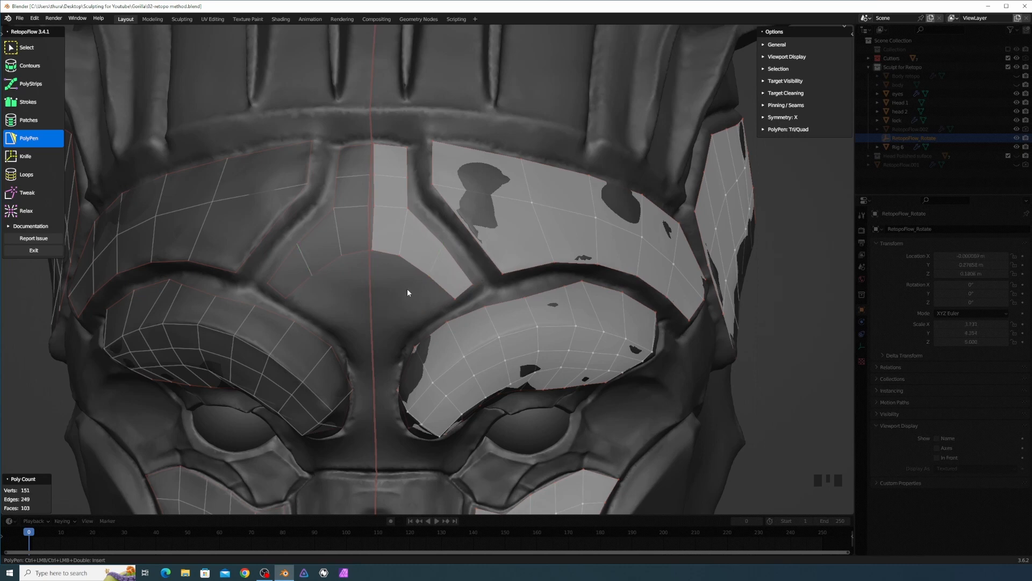
# Bridge the forehead patch's three-segment lower edge down to a stroke above the brow gap with two rows of quads.
pyautogui.press('3')
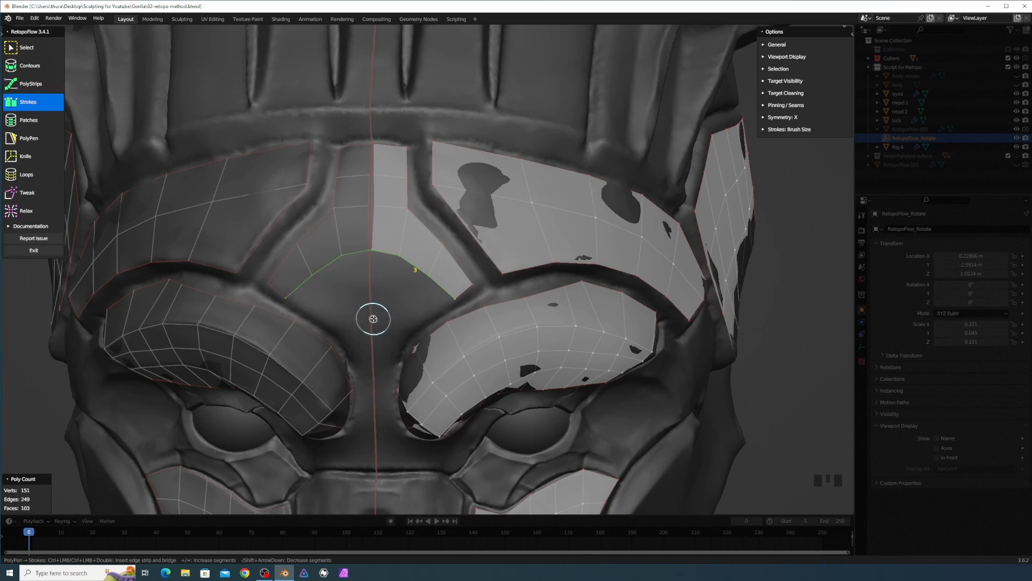
pyautogui.moveTo(373, 319); pyautogui.dragTo(413, 326)
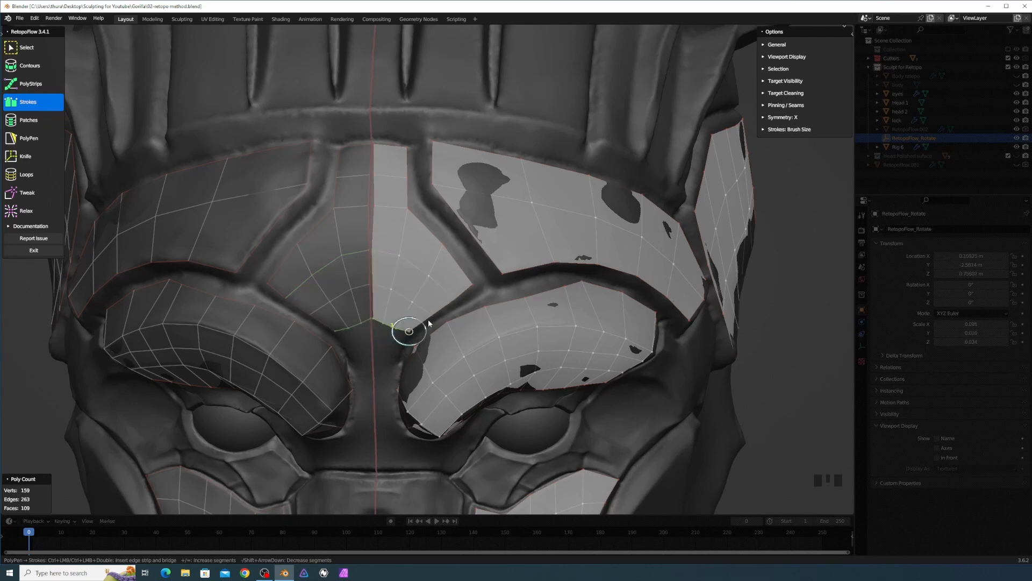
pyautogui.moveTo(434, 312); pyautogui.dragTo(433, 313, button='middle')
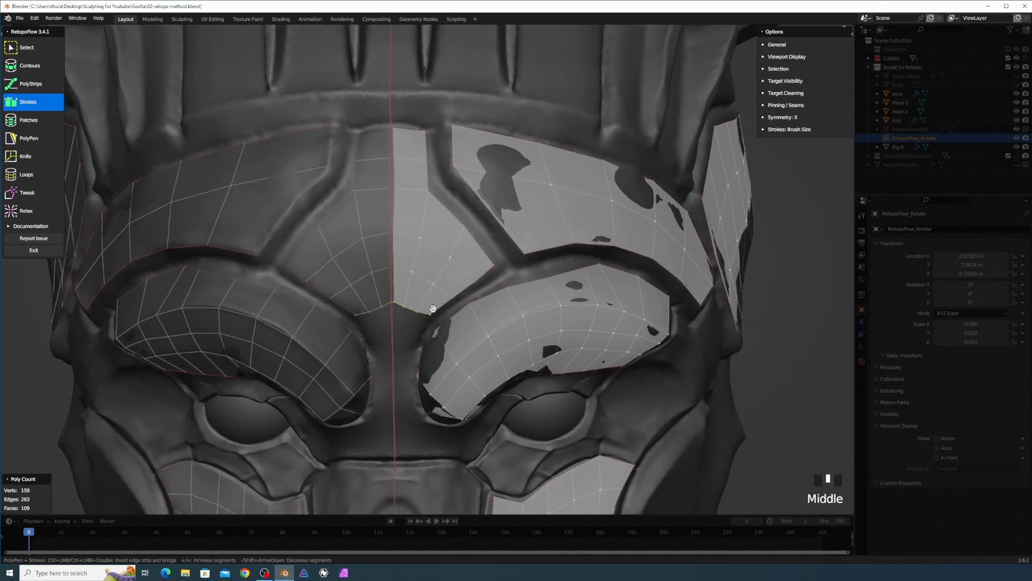
# Rework the forehead patch's lowest vertices with PolyPen, cleaning up the side faces and levelling the bottom edge.
pyautogui.press('5')
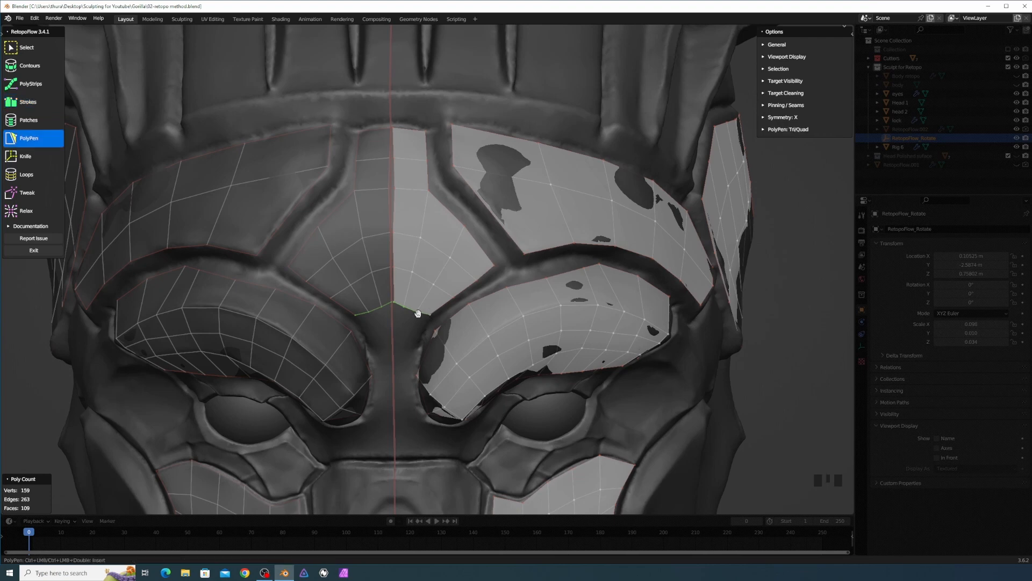
pyautogui.moveTo(417, 311); pyautogui.dragTo(453, 298)
pyautogui.moveTo(412, 307); pyautogui.dragTo(416, 310)
pyautogui.moveTo(393, 302); pyautogui.dragTo(393, 311)
pyautogui.moveTo(410, 319); pyautogui.dragTo(443, 289, button='middle')
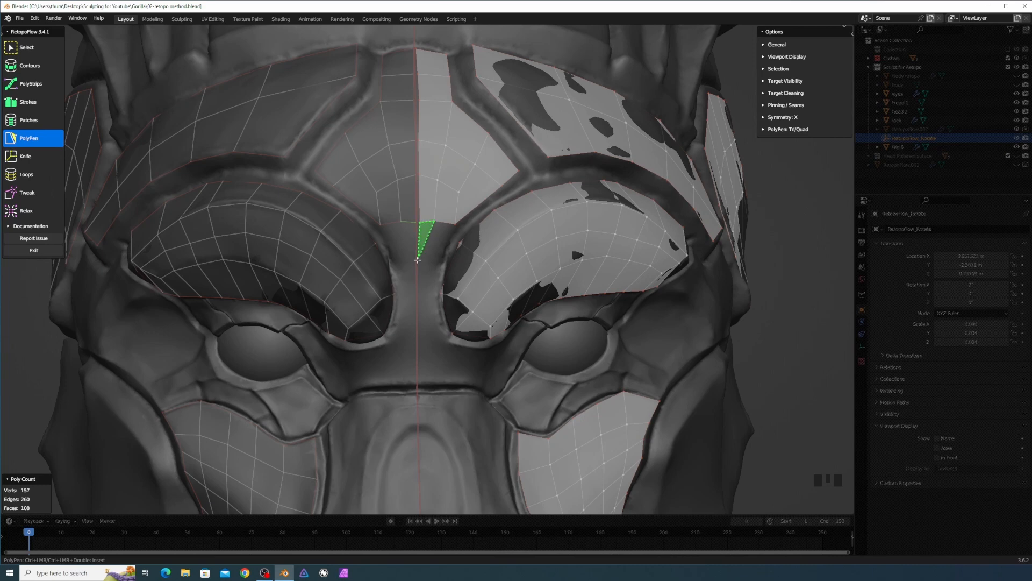
# Extend the forehead patch into the gap between the brows with a PolyPen quad on the centreline and a triangle beside it.
pyautogui.click(441, 254)
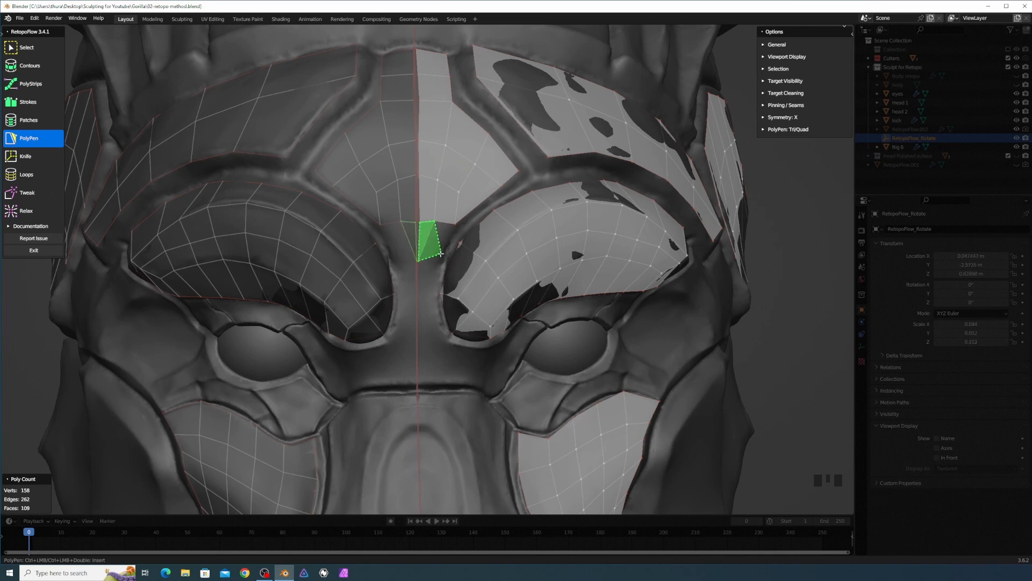
pyautogui.click(454, 227)
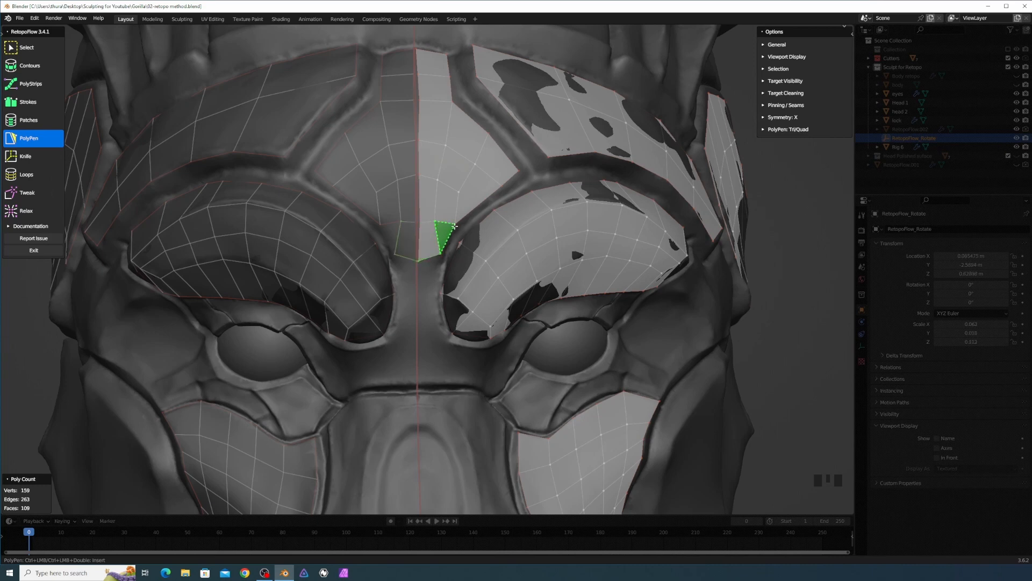
pyautogui.keyDown('ctrl'); pyautogui.click(454, 226); pyautogui.keyUp('ctrl')
pyautogui.click(436, 274)
pyautogui.click(431, 262)
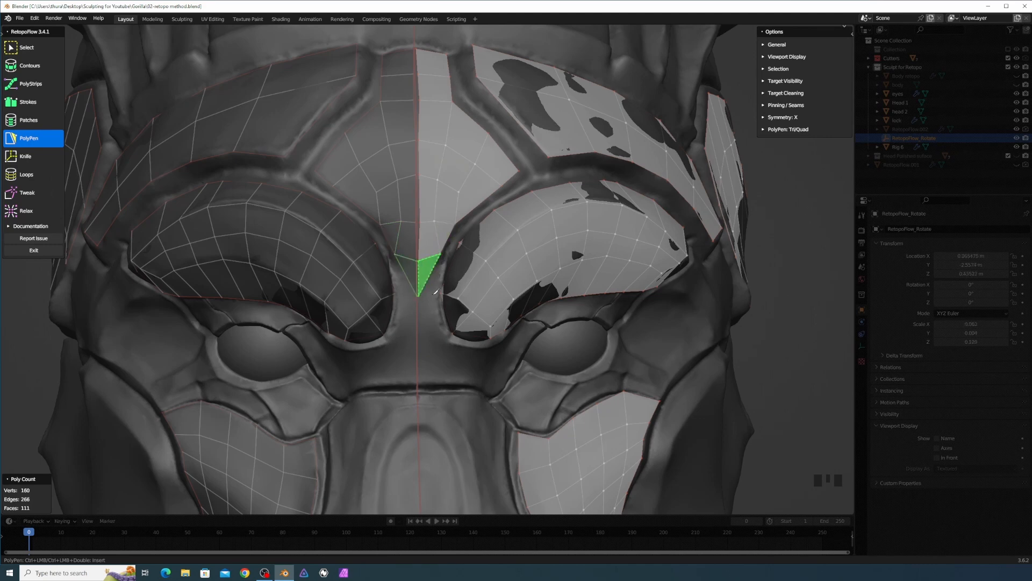
# Add another PolyPen quad down the centreline between the brows, fitting its outer vertex inside the plate's narrow neck.
pyautogui.keyDown('ctrl'); pyautogui.click(442, 294); pyautogui.keyUp('ctrl')
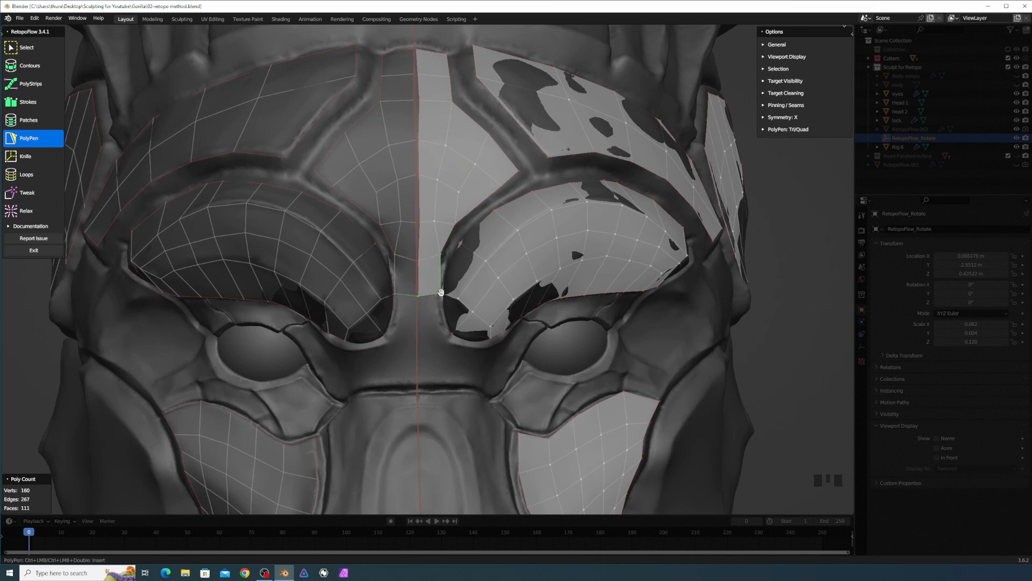
pyautogui.moveTo(441, 294); pyautogui.dragTo(436, 294)
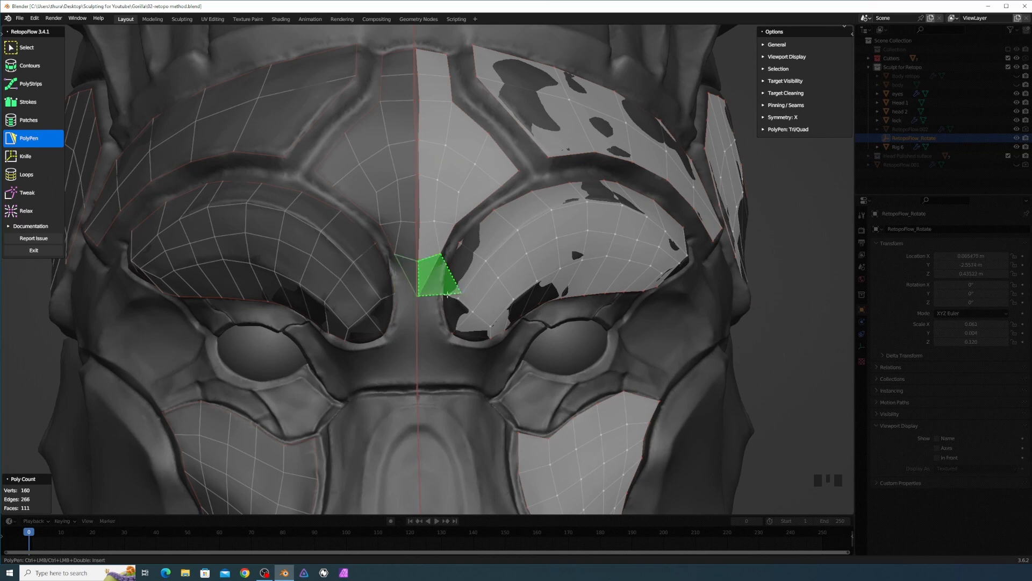
pyautogui.keyDown('ctrl'); pyautogui.click(434, 290); pyautogui.keyUp('ctrl')
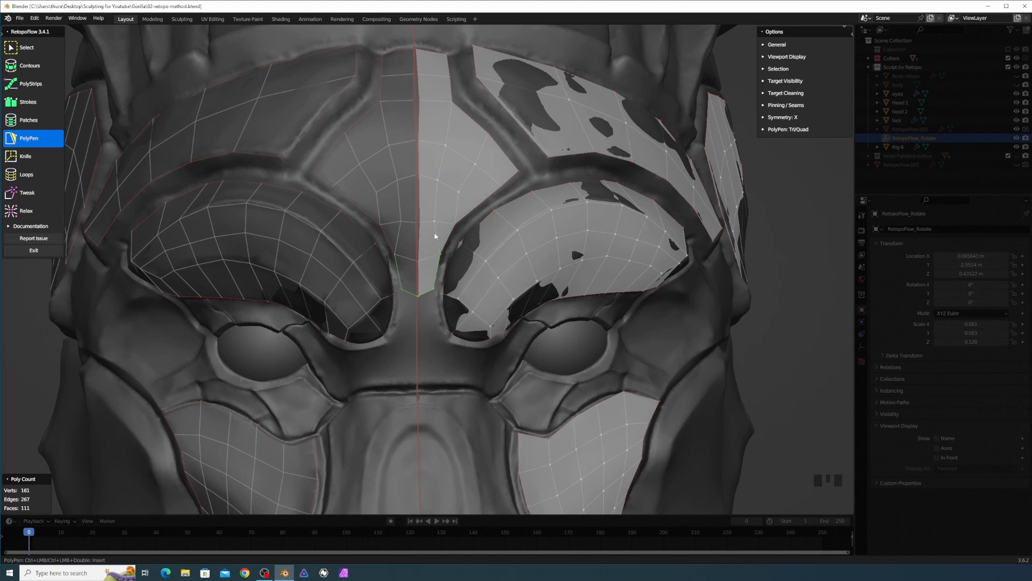
pyautogui.moveTo(436, 234); pyautogui.dragTo(425, 286, button='middle')
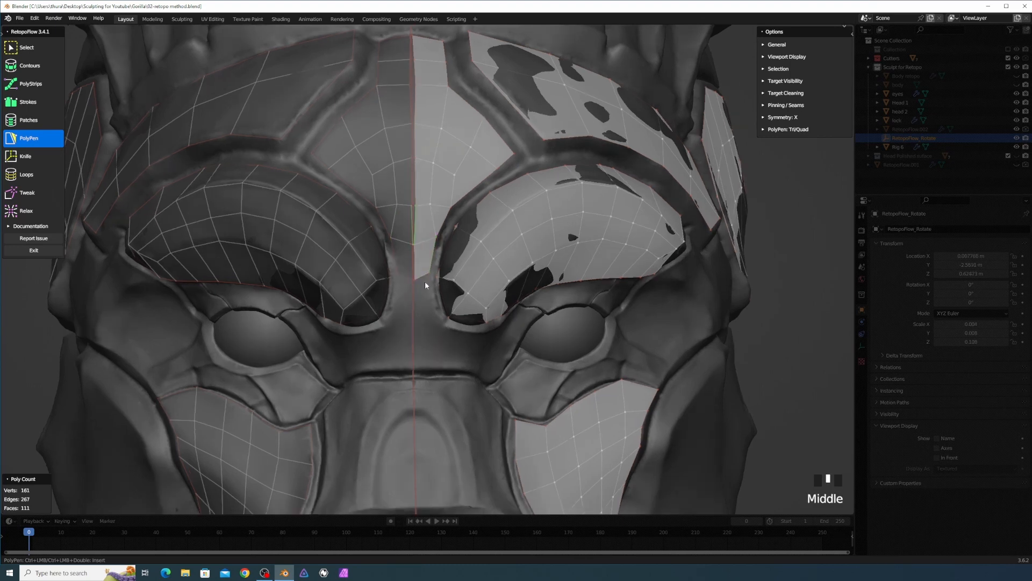
# Add two PolyPen quads down the centreline between the brows, reaching the groove above the nose plate.
pyautogui.keyDown('ctrl'); pyautogui.click(415, 321); pyautogui.keyUp('ctrl')
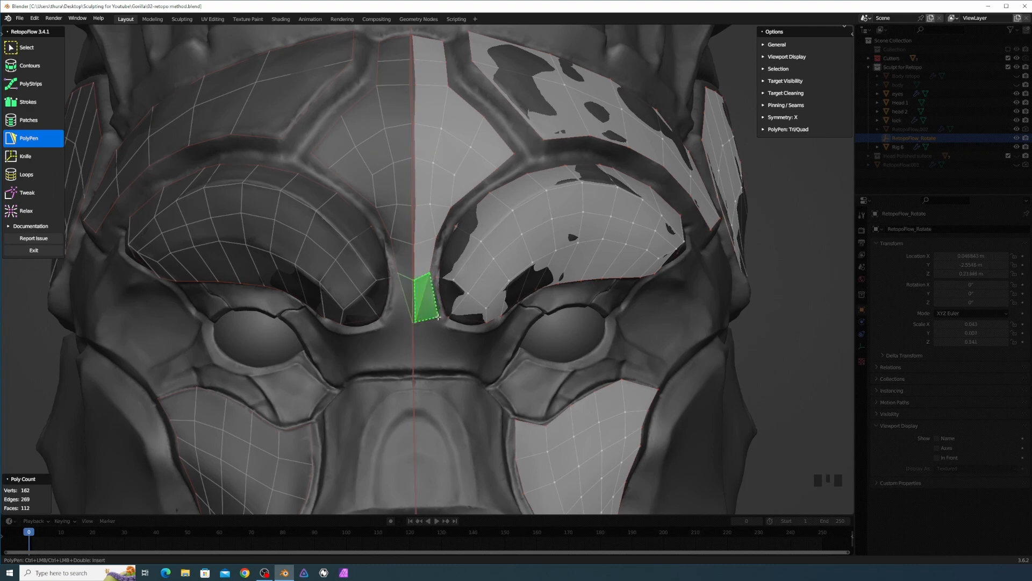
pyautogui.keyDown('ctrl'); pyautogui.click(438, 317); pyautogui.keyUp('ctrl')
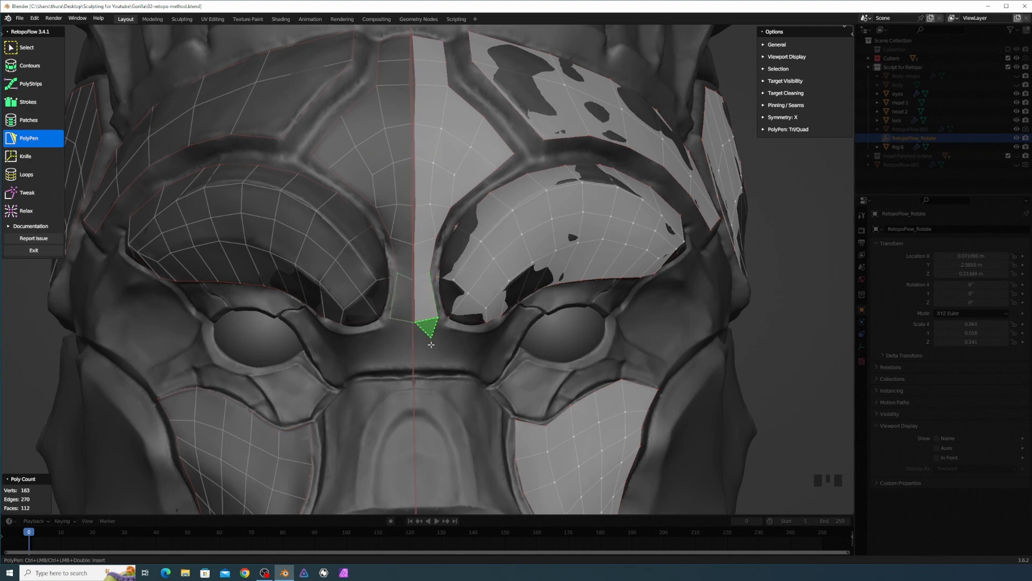
pyautogui.keyDown('ctrl'); pyautogui.click(413, 369); pyautogui.keyUp('ctrl')
pyautogui.keyDown('ctrl'); pyautogui.click(442, 368); pyautogui.keyUp('ctrl')
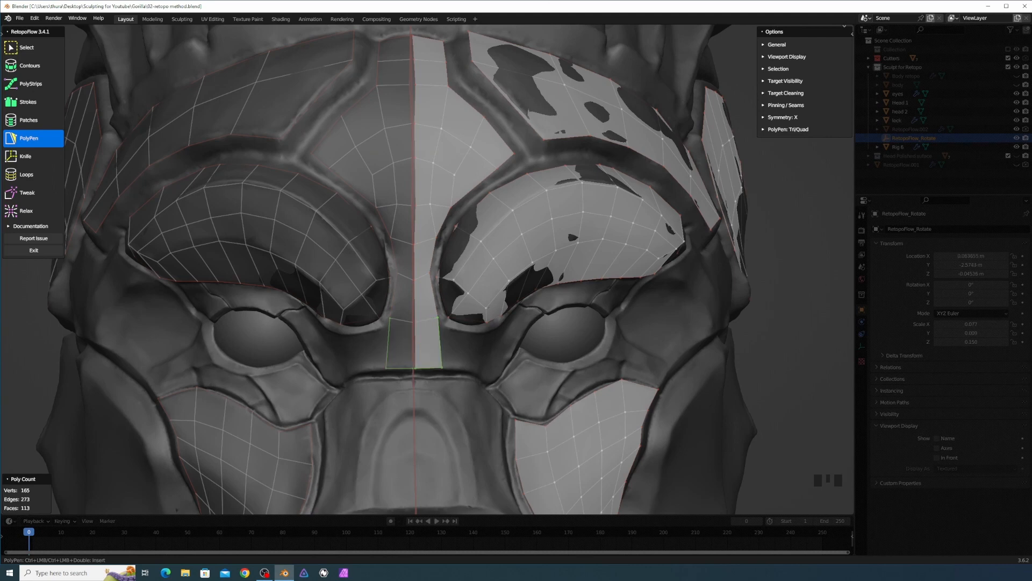
# Extend the patch sideways beneath the brow to the inner corner of the eye socket with three PolyPen quads.
pyautogui.moveTo(448, 340); pyautogui.dragTo(427, 321, button='middle')
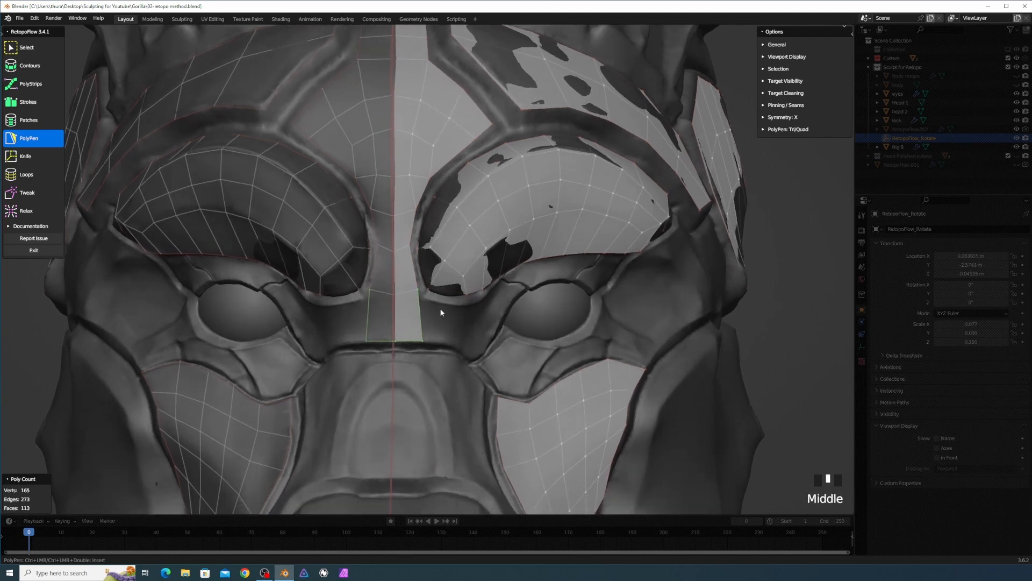
pyautogui.keyDown('ctrl'); pyautogui.click(439, 340); pyautogui.keyUp('ctrl')
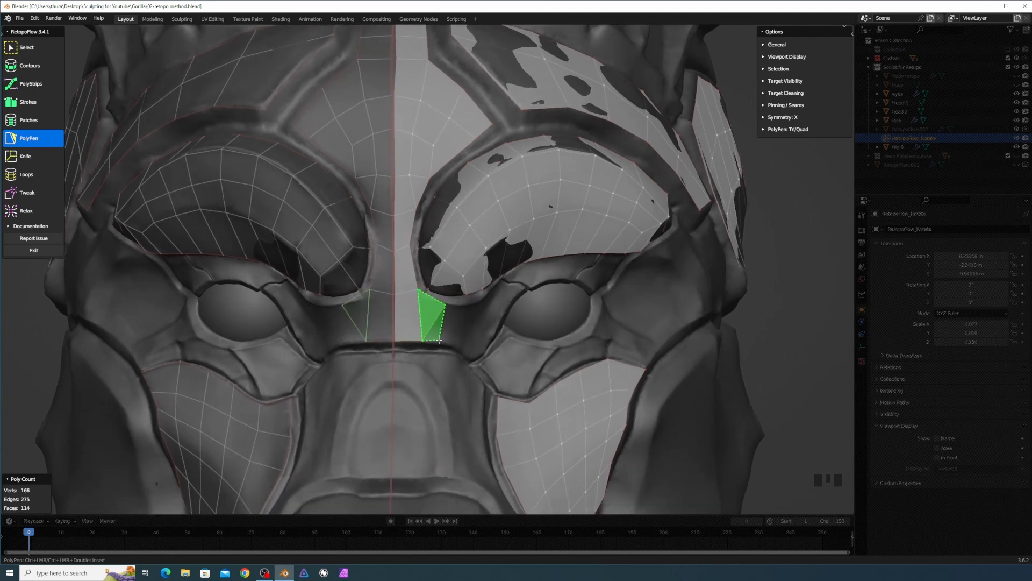
pyautogui.keyDown('ctrl'); pyautogui.click(440, 340); pyautogui.keyUp('ctrl')
pyautogui.keyDown('ctrl'); pyautogui.click(470, 308); pyautogui.keyUp('ctrl')
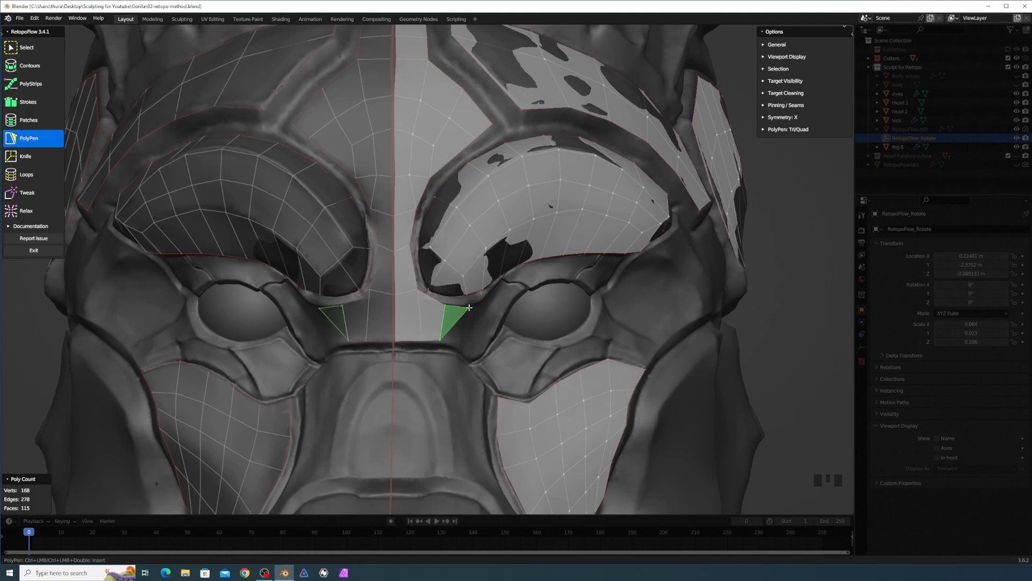
pyautogui.keyDown('ctrl'); pyautogui.click(455, 339); pyautogui.keyUp('ctrl')
pyautogui.moveTo(455, 333); pyautogui.dragTo(353, 318, button='middle')
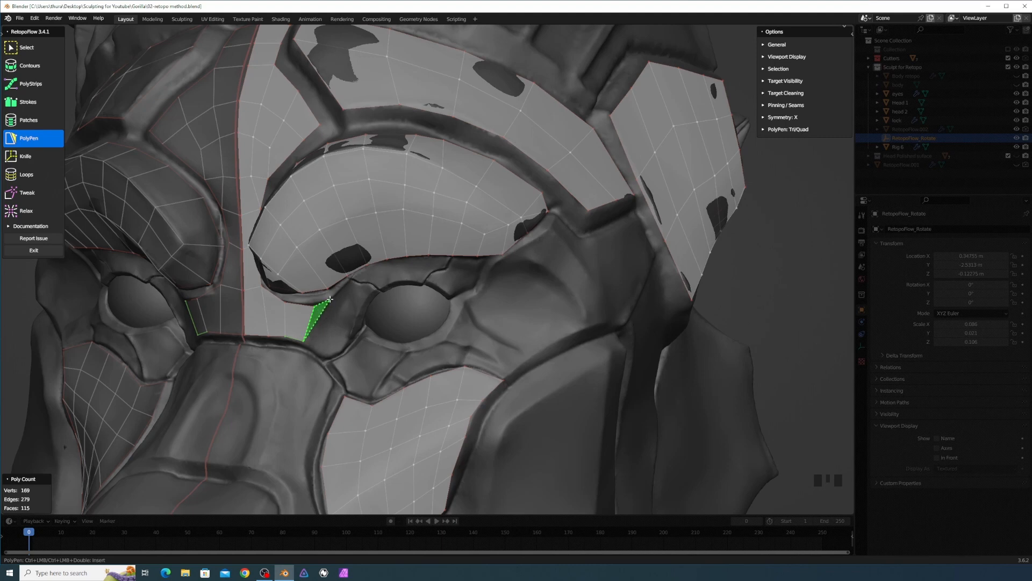
pyautogui.click(350, 332)
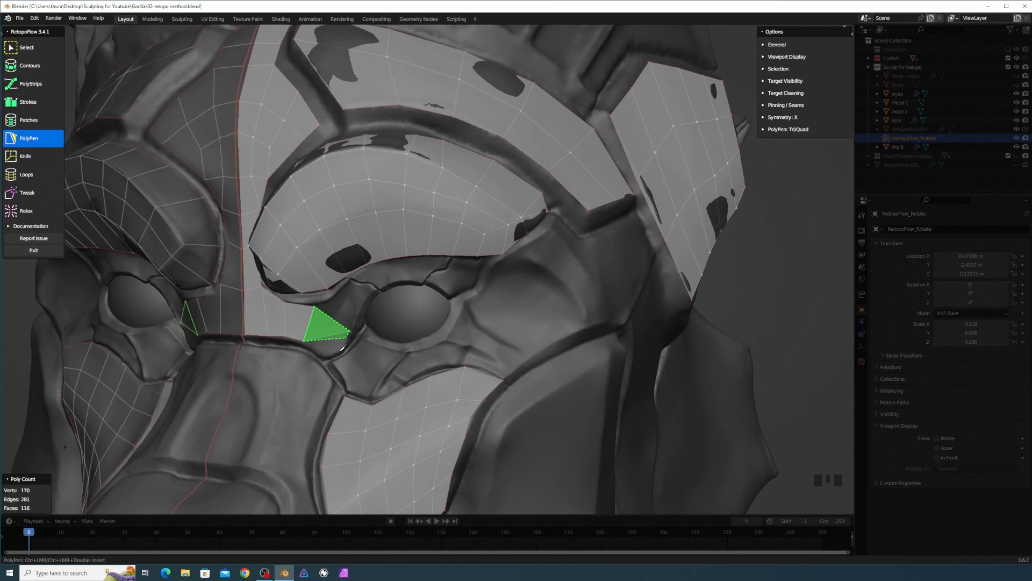
pyautogui.click(329, 356)
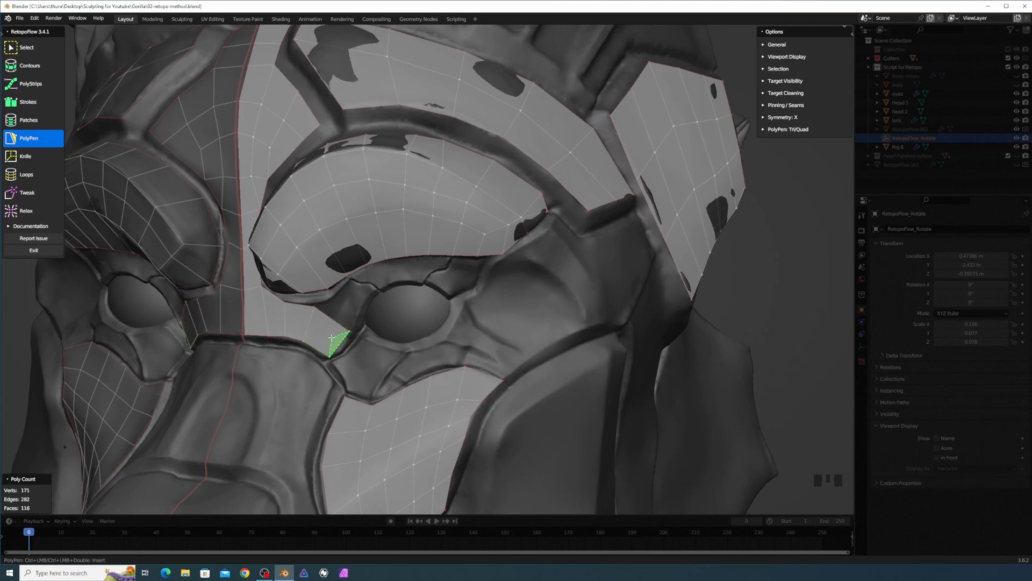
# Split the outermost quad with an edge loop and tweak its end vertices to fit the plate border beside the eye.
pyautogui.press('7')
pyautogui.keyDown('ctrl'); pyautogui.click(334, 321); pyautogui.keyUp('ctrl')
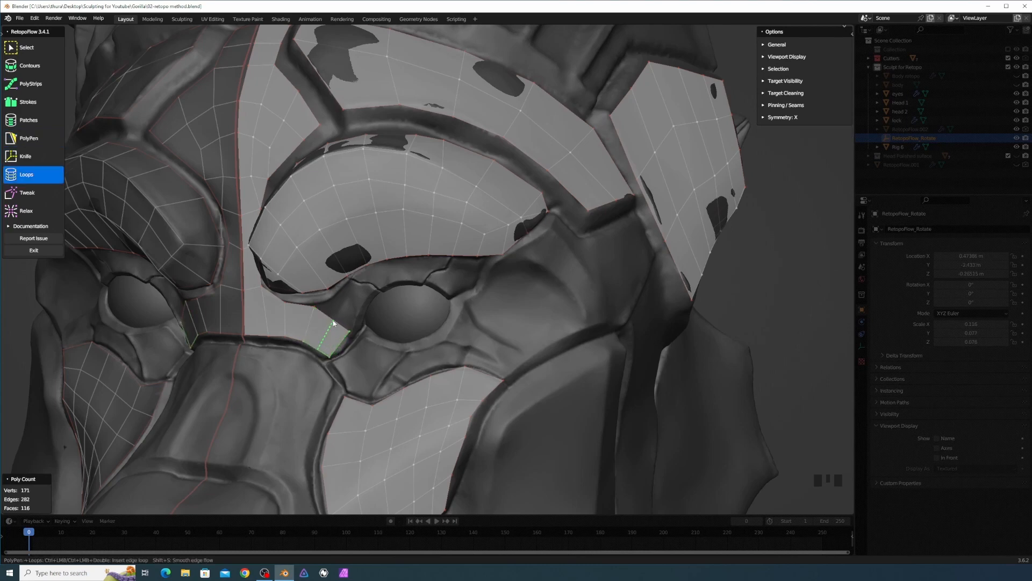
pyautogui.press('5')
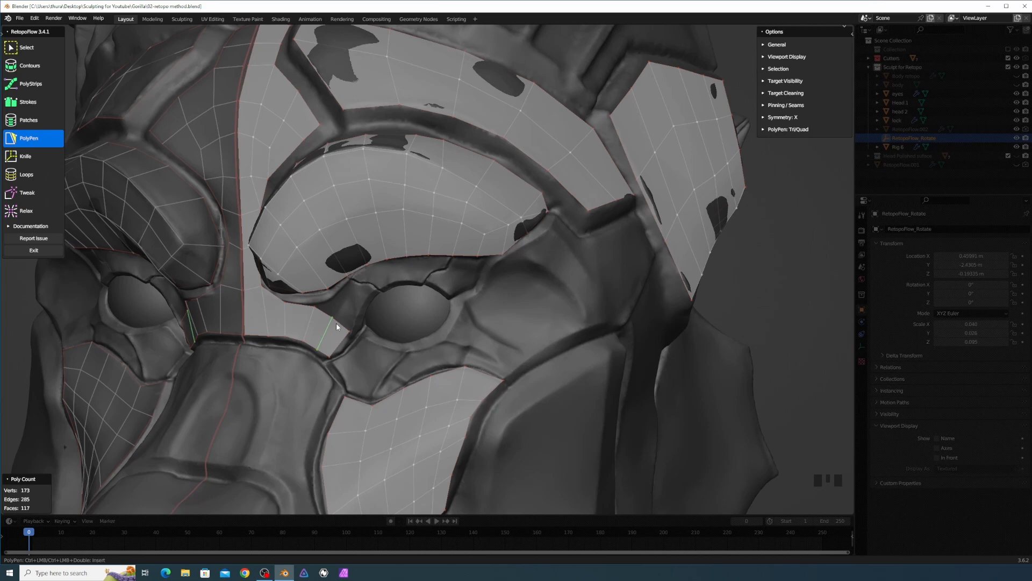
pyautogui.press('8')
pyautogui.moveTo(345, 328)
pyautogui.mouseDown()
pyautogui.moveTo(341, 351)
pyautogui.moveTo(325, 353)
pyautogui.mouseUp()
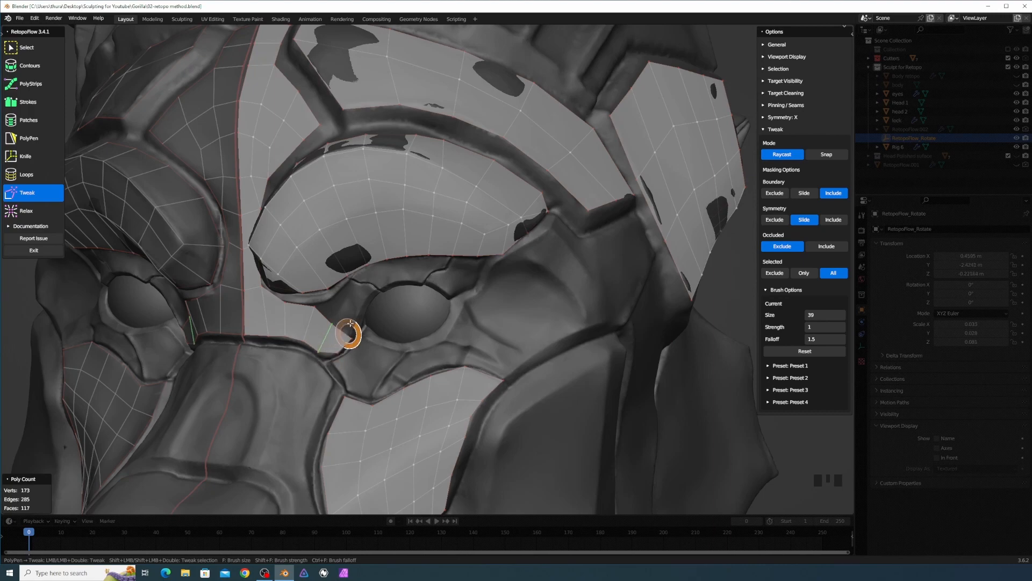
pyautogui.press('5')
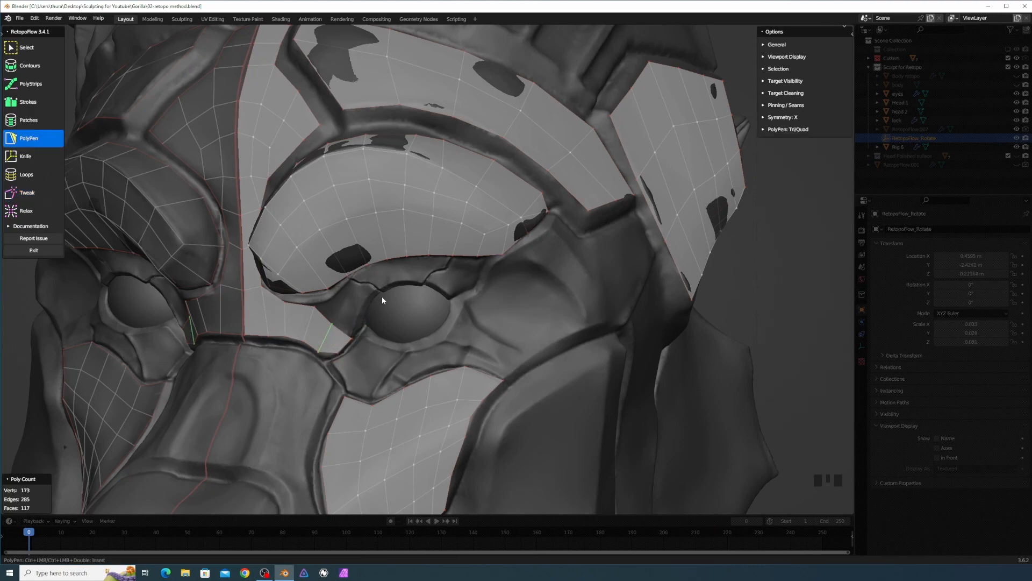
# Add two PolyPen quads on the patch's outer side, fitting them against the inner rim of the eye.
pyautogui.moveTo(384, 298); pyautogui.dragTo(421, 327, button='middle')
pyautogui.scroll(2, 396, 304)
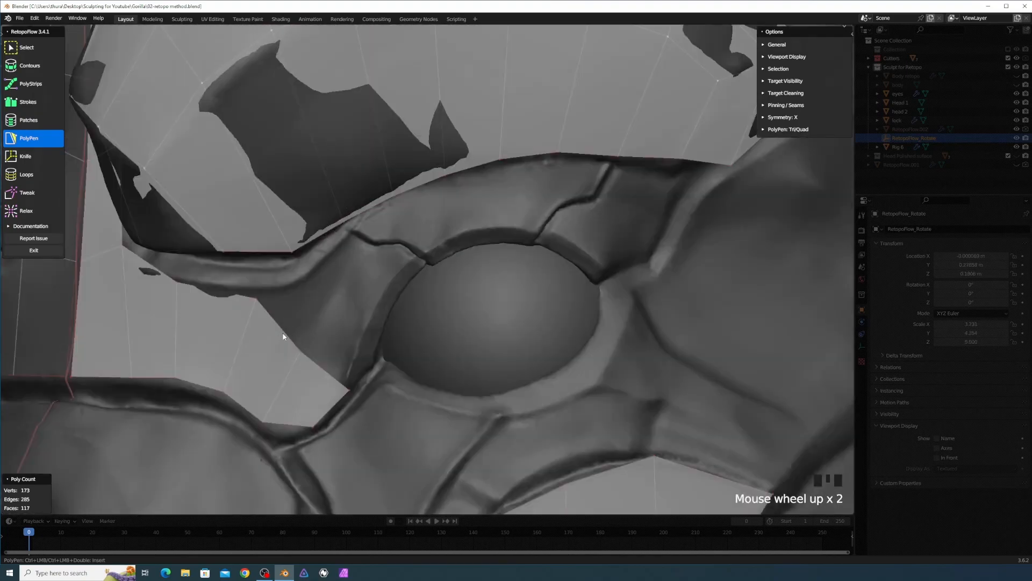
pyautogui.keyDown('ctrl'); pyautogui.moveTo(283, 332); pyautogui.dragTo(328, 295); pyautogui.keyUp('ctrl')
pyautogui.keyDown('ctrl'); pyautogui.click(338, 297); pyautogui.keyUp('ctrl')
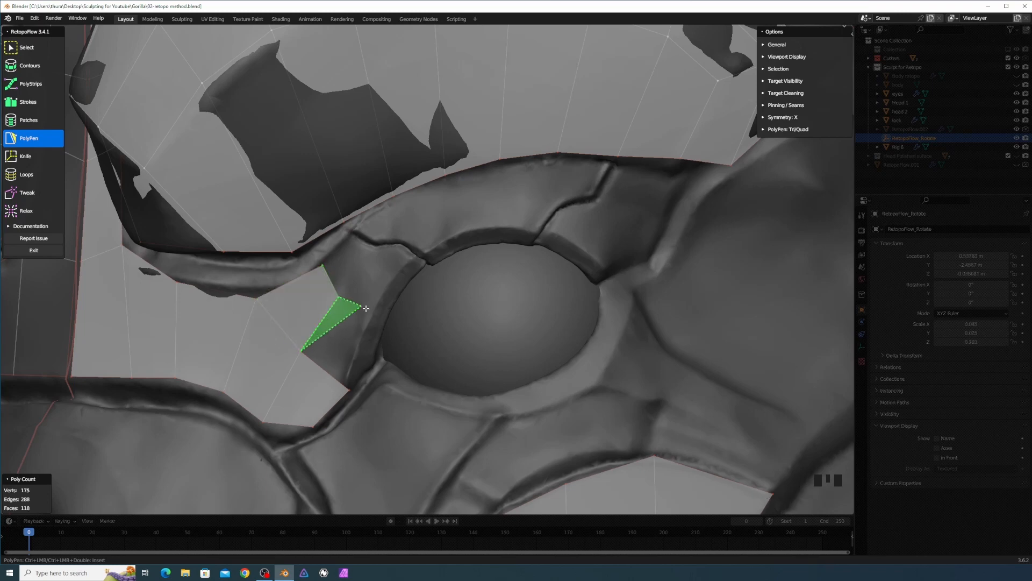
pyautogui.keyDown('ctrl'); pyautogui.click(374, 309); pyautogui.keyUp('ctrl')
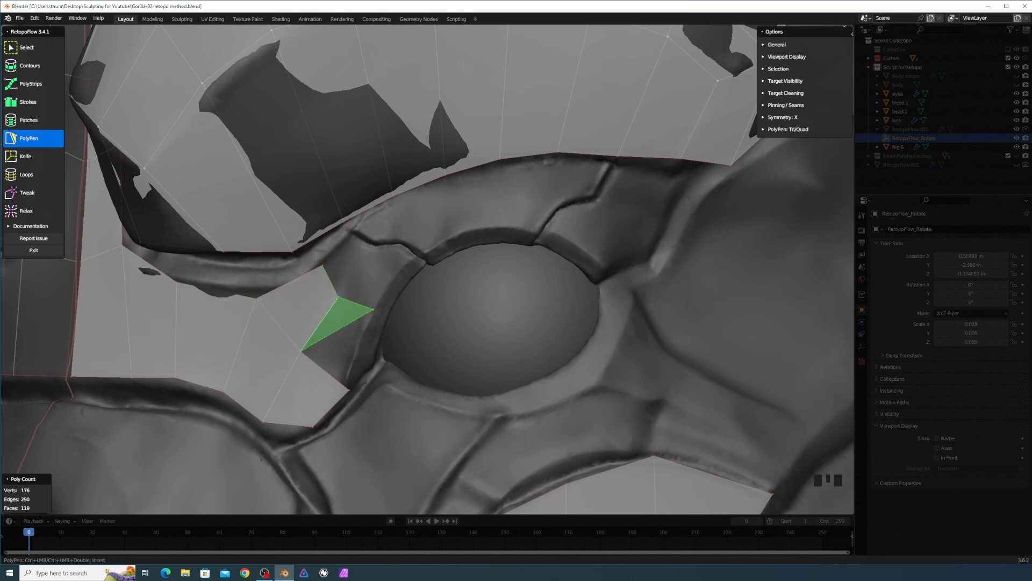
pyautogui.keyDown('ctrl'); pyautogui.click(350, 390); pyautogui.keyUp('ctrl')
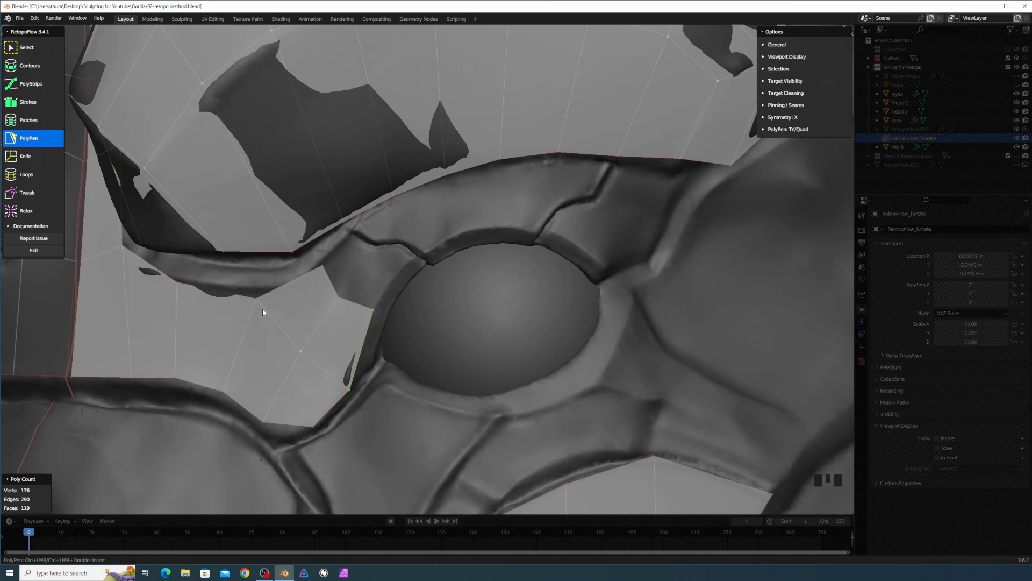
# Reposition an upper and a lower border vertex beneath the brow and insert an edge loop across the widened face.
pyautogui.moveTo(256, 299); pyautogui.dragTo(281, 295)
pyautogui.moveTo(224, 392); pyautogui.dragTo(231, 398)
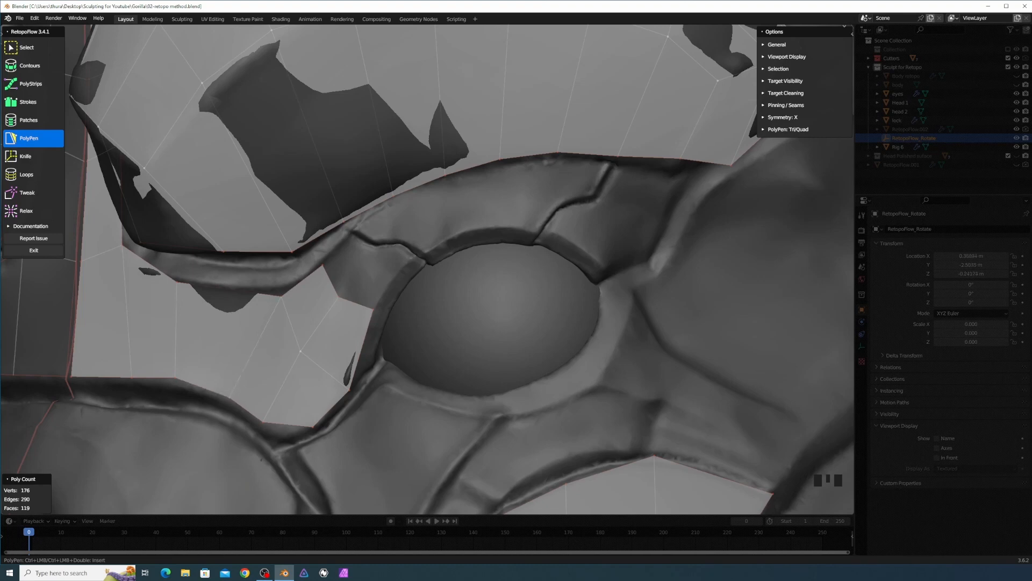
pyautogui.hotkey('ctrl', 'r')
pyautogui.click(229, 293)
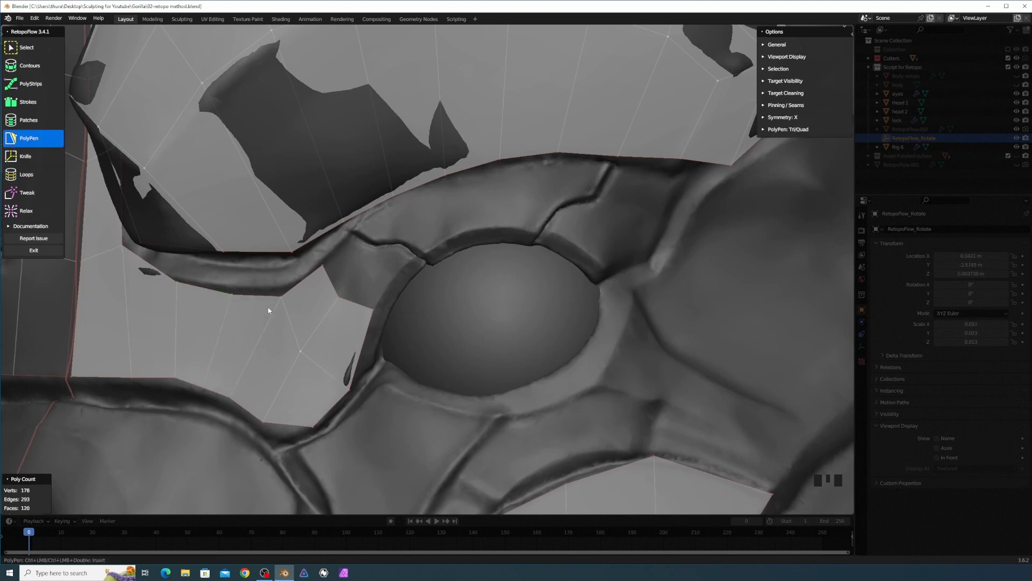
# Fill the plate's remaining upper tip beside the eye with three PolyPen quads ending at the upper eyelid crease.
pyautogui.moveTo(269, 309); pyautogui.dragTo(270, 309, button='middle')
pyautogui.click(244, 302)
pyautogui.keyDown('ctrl'); pyautogui.click(269, 266); pyautogui.keyUp('ctrl')
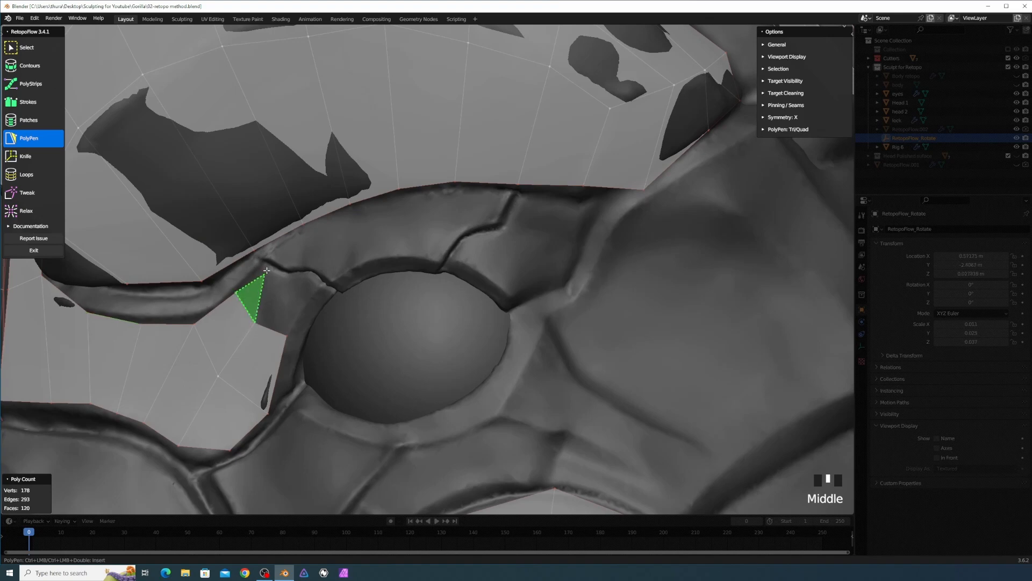
pyautogui.keyDown('ctrl'); pyautogui.click(287, 277); pyautogui.keyUp('ctrl')
pyautogui.click(273, 299)
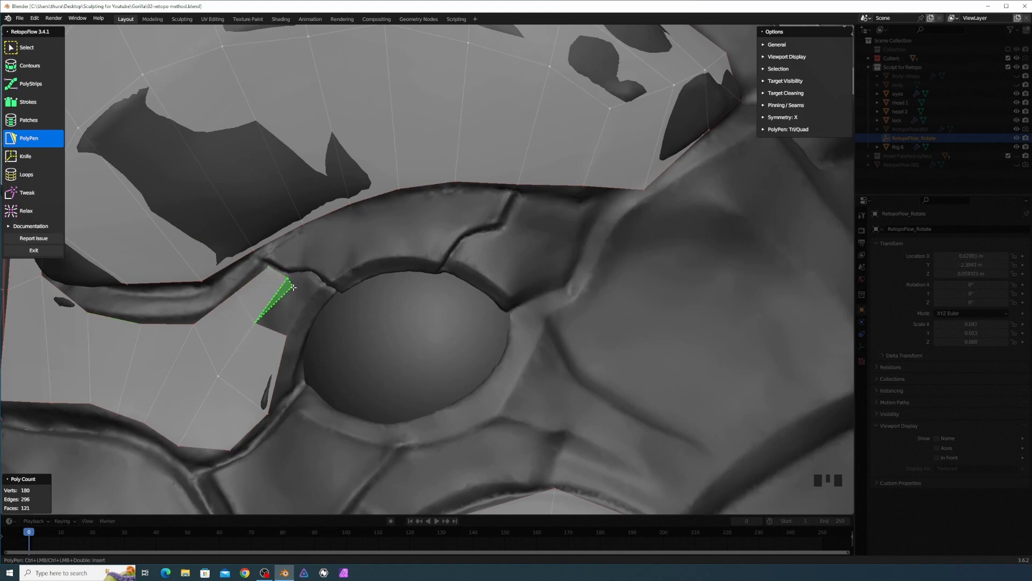
pyautogui.keyDown('ctrl'); pyautogui.click(308, 299); pyautogui.keyUp('ctrl')
pyautogui.keyDown('ctrl'); pyautogui.click(287, 336); pyautogui.keyUp('ctrl')
pyautogui.click(297, 318)
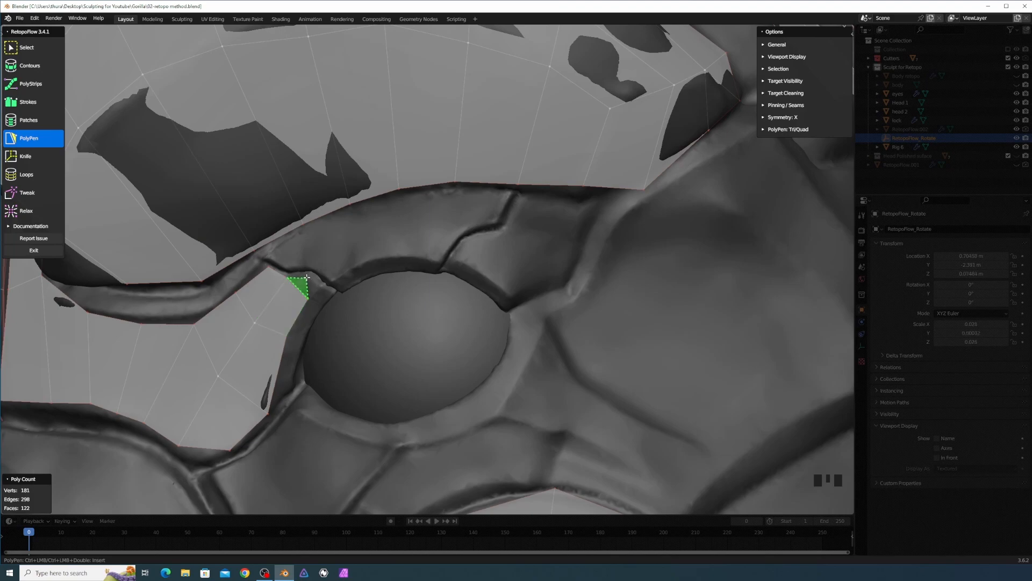
pyautogui.keyDown('ctrl'); pyautogui.click(321, 286); pyautogui.keyUp('ctrl')
pyautogui.keyDown('ctrl'); pyautogui.click(321, 286); pyautogui.keyUp('ctrl')
pyautogui.click(317, 290)
# Even out the vertices near the inner eye corner and insert a lengthwise edge loop through the between-brow patch.
pyautogui.moveTo(313, 325); pyautogui.dragTo(327, 327, button='middle')
pyautogui.keyDown('ctrl'); pyautogui.moveTo(519, 332); pyautogui.dragTo(519, 354, button='middle'); pyautogui.keyUp('ctrl')
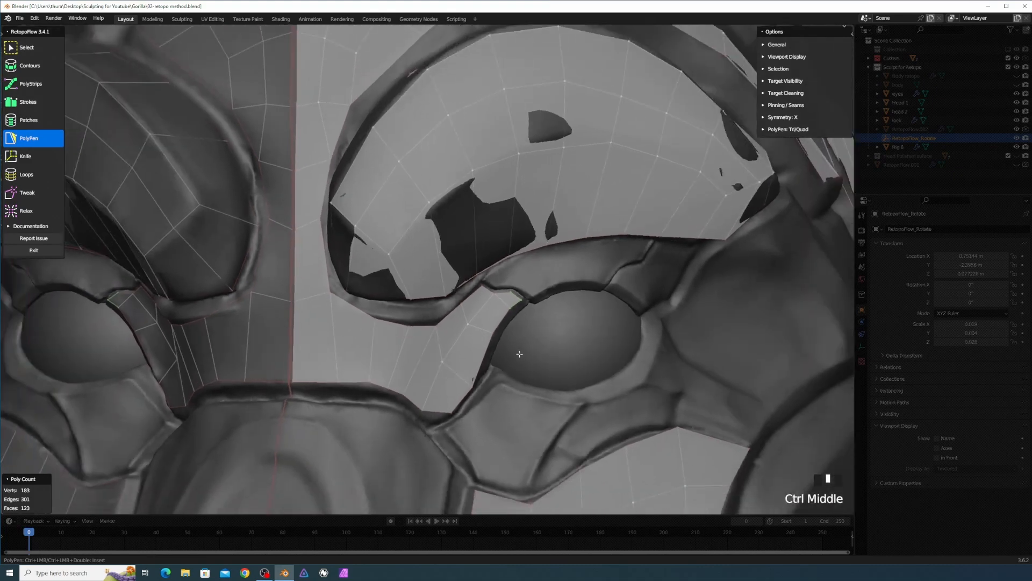
pyautogui.moveTo(442, 362); pyautogui.dragTo(454, 354)
pyautogui.moveTo(473, 386); pyautogui.dragTo(477, 377)
pyautogui.moveTo(452, 413); pyautogui.dragTo(442, 418)
pyautogui.moveTo(421, 410); pyautogui.dragTo(425, 407)
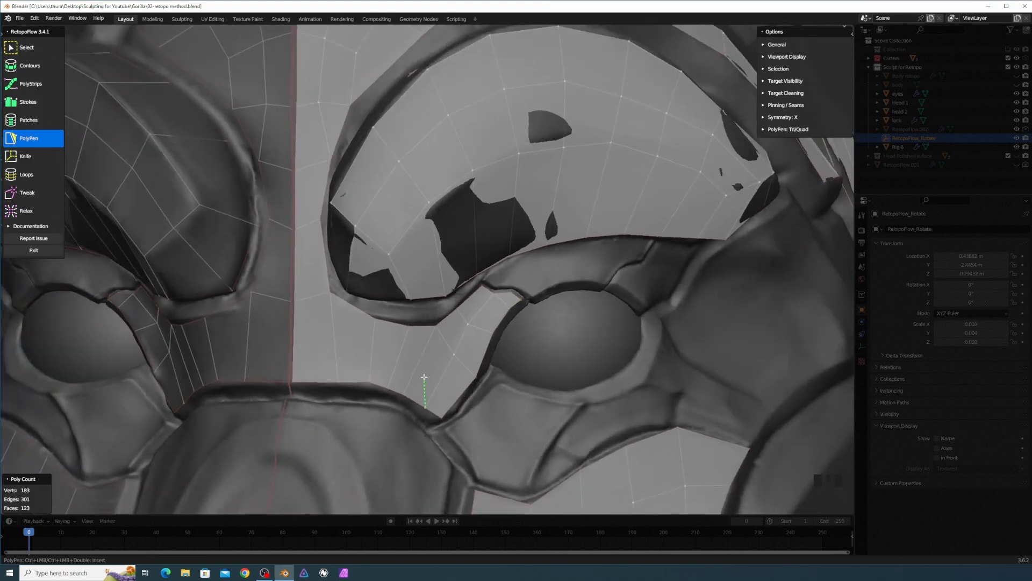
pyautogui.hotkey('ctrl', 'r')
pyautogui.click(442, 377)
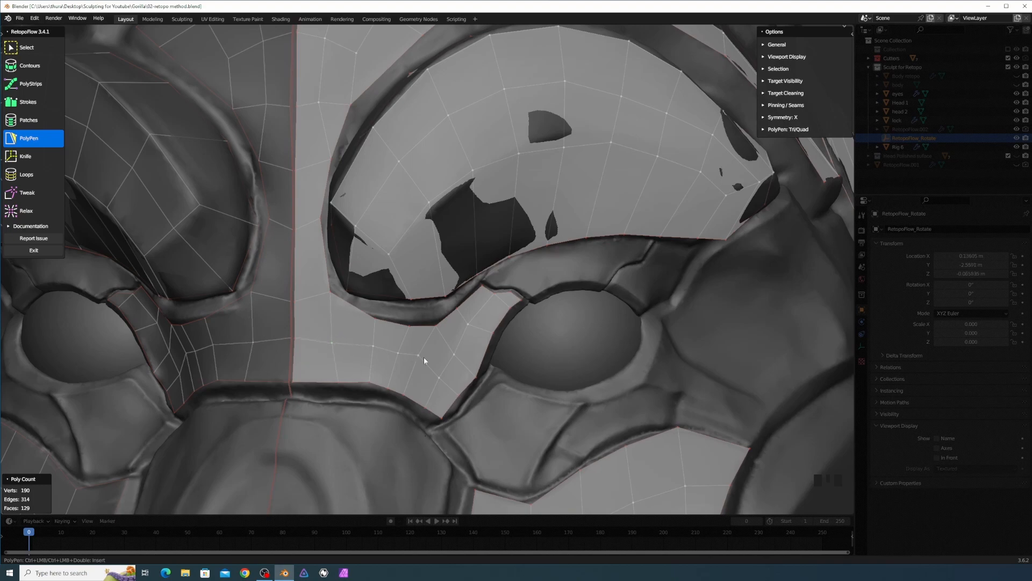
# Draw Strokes along the upper border and middle of the upper eyelid plate to form one row of quads.
pyautogui.moveTo(424, 357); pyautogui.dragTo(460, 350, button='middle')
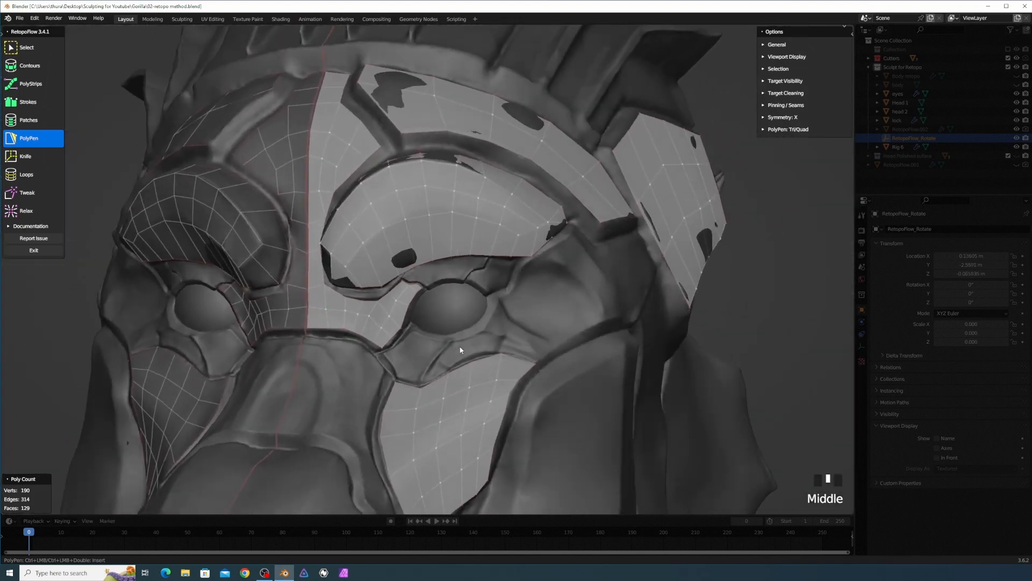
pyautogui.scroll(2, 489, 318)
pyautogui.keyDown('shift'); pyautogui.moveTo(490, 317); pyautogui.dragTo(519, 287, button='middle'); pyautogui.keyUp('shift')
pyautogui.scroll(2, 476, 338)
pyautogui.press('3')
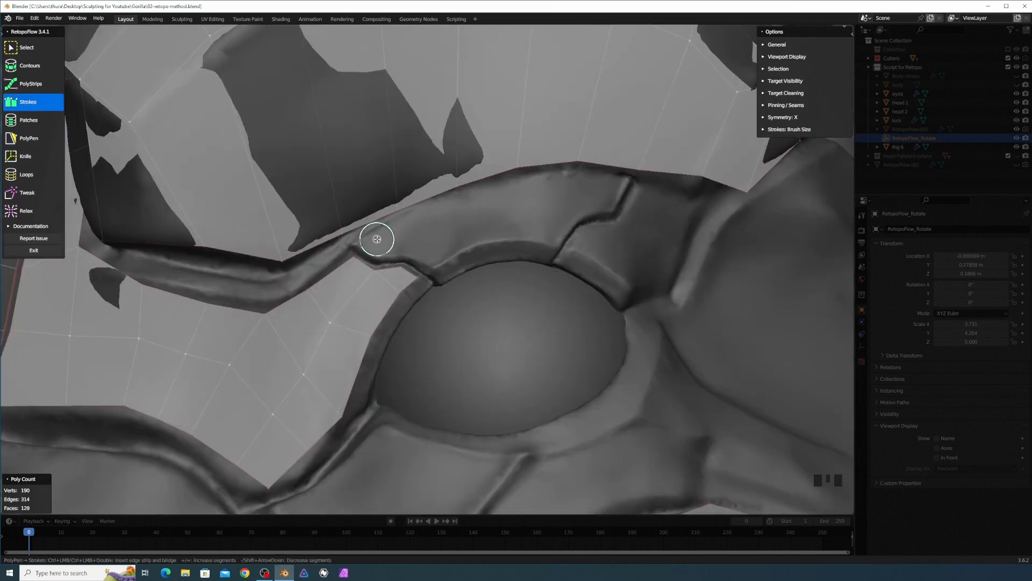
pyautogui.moveTo(368, 239)
pyautogui.mouseDown()
pyautogui.moveTo(525, 177)
pyautogui.moveTo(624, 173)
pyautogui.mouseUp()
pyautogui.moveTo(397, 253)
pyautogui.mouseDown()
pyautogui.moveTo(477, 212)
pyautogui.moveTo(613, 207)
pyautogui.mouseUp()
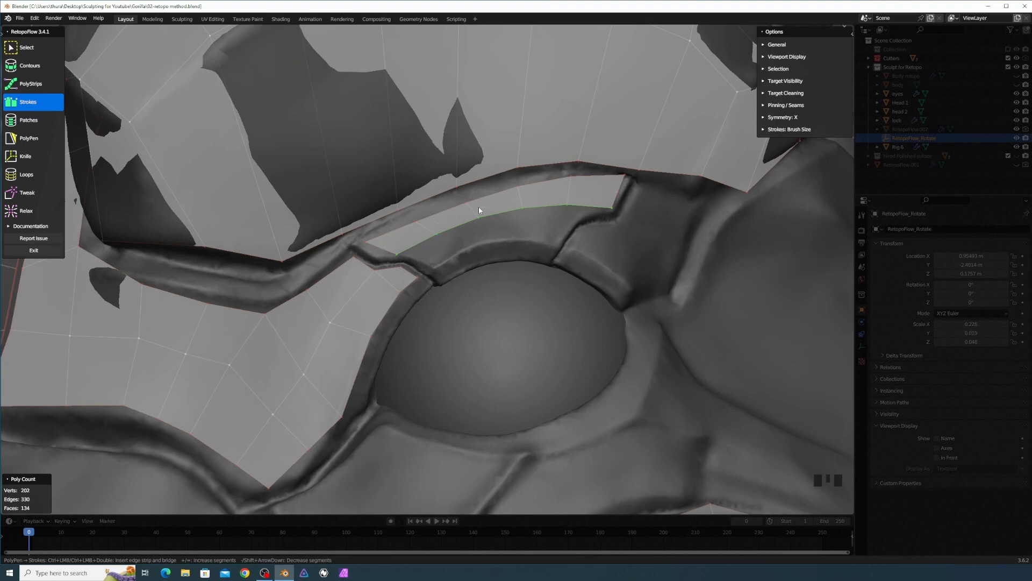
# Tweak the eyelid strip's lower vertices to fit the inner crease and the notch at its outer end.
pyautogui.press('8')
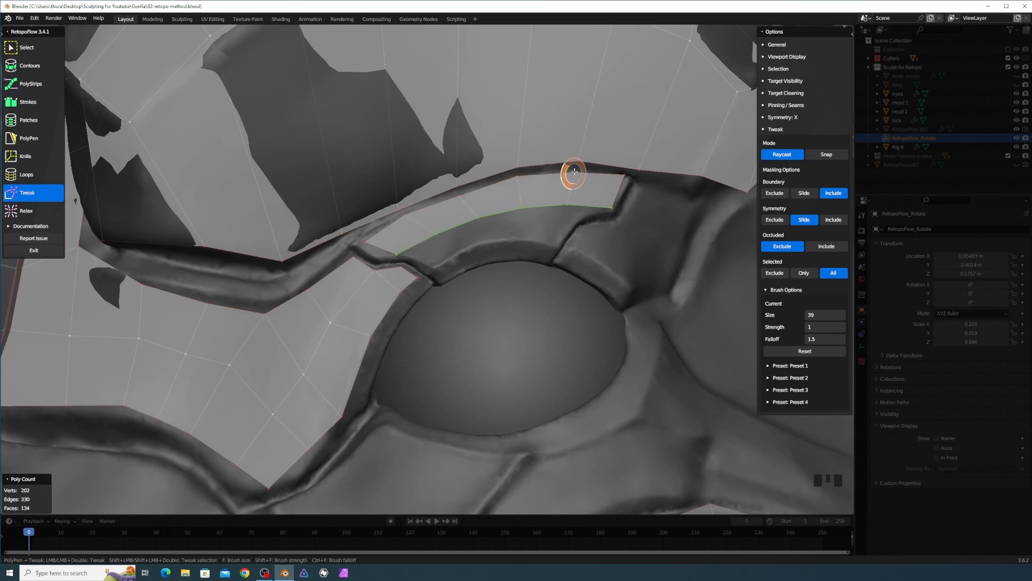
pyautogui.moveTo(396, 254); pyautogui.dragTo(360, 244)
pyautogui.moveTo(434, 235); pyautogui.dragTo(404, 254)
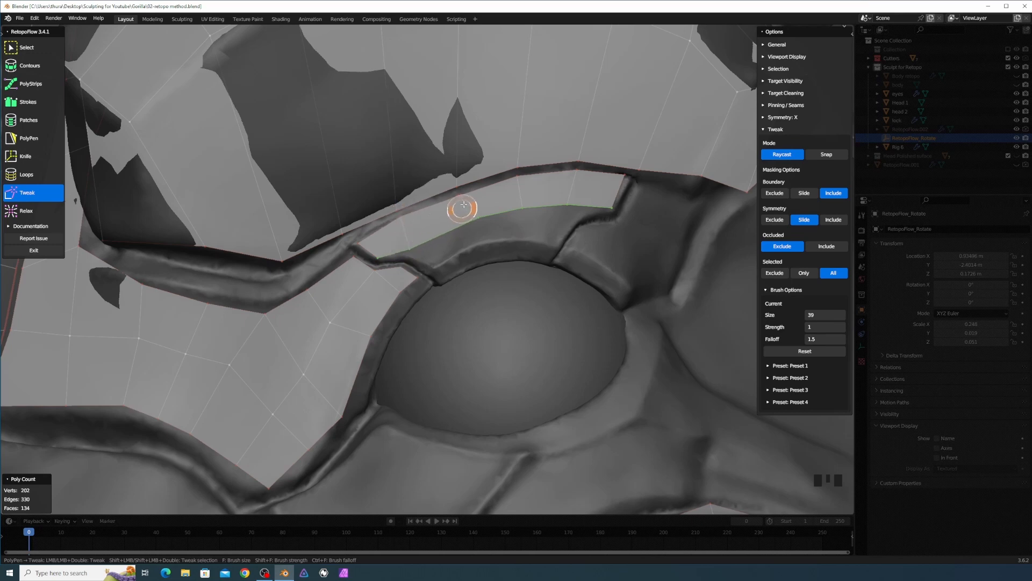
pyautogui.moveTo(569, 205); pyautogui.dragTo(586, 209)
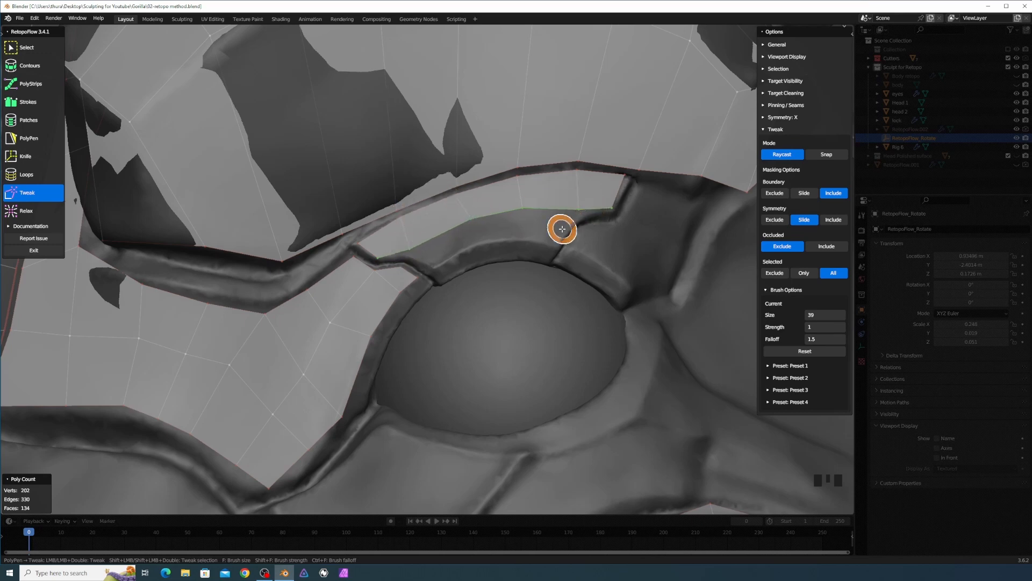
# Bridge the eyelid strip's three-segment lower edge down to a stroke along the eye rim with Strokes.
pyautogui.press('3')
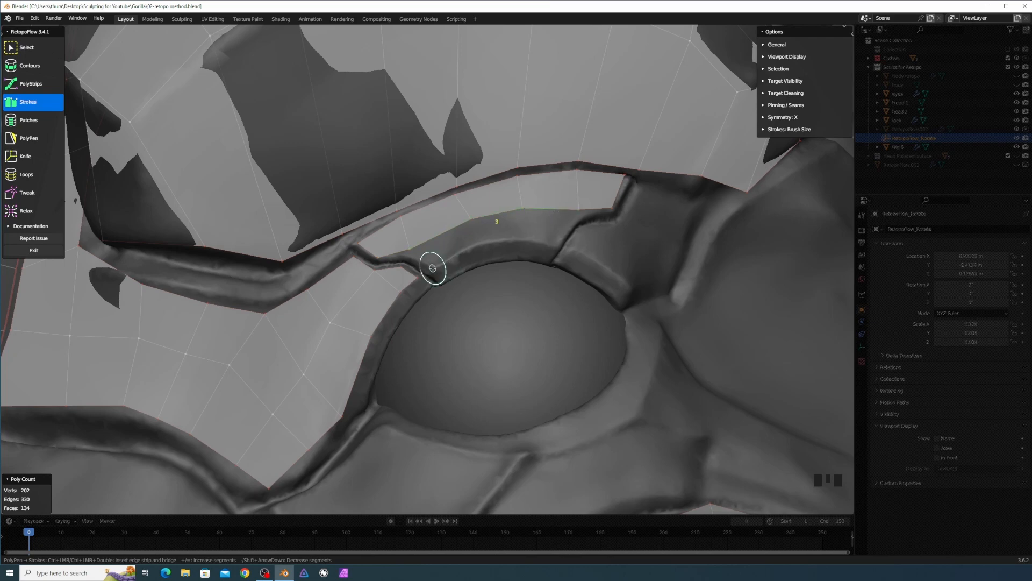
pyautogui.moveTo(432, 268)
pyautogui.mouseDown()
pyautogui.moveTo(493, 240)
pyautogui.moveTo(554, 246)
pyautogui.mouseUp()
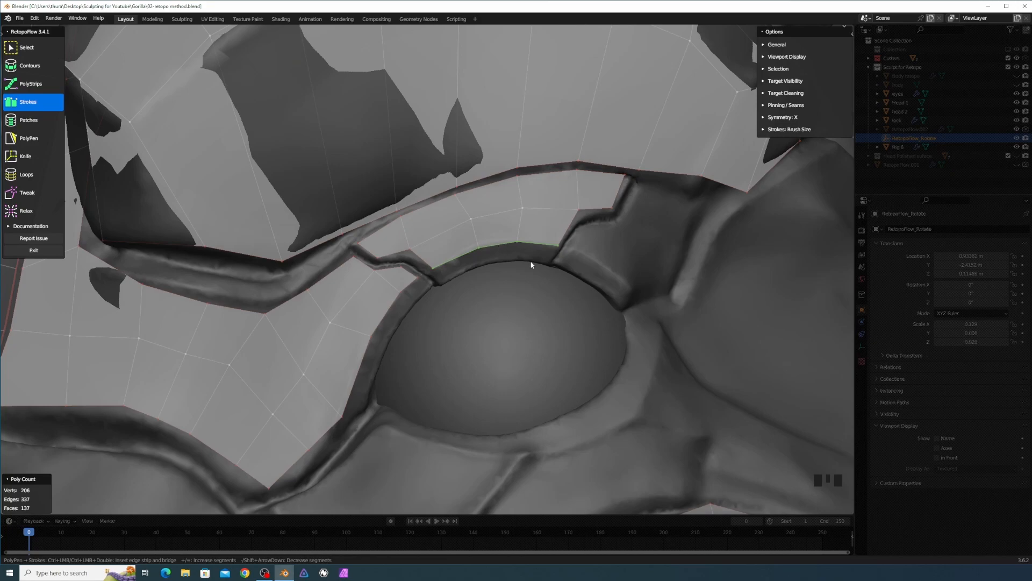
pyautogui.scroll(-2, 531, 264)
pyautogui.moveTo(531, 265); pyautogui.dragTo(458, 299, button='middle')
pyautogui.scroll(2, 419, 314)
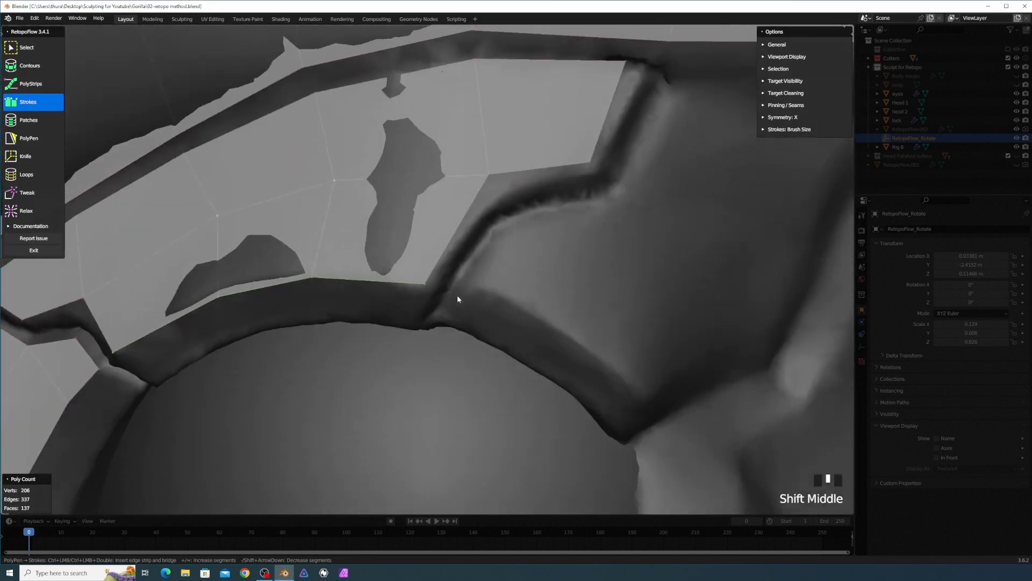
pyautogui.scroll(-2, 457, 299)
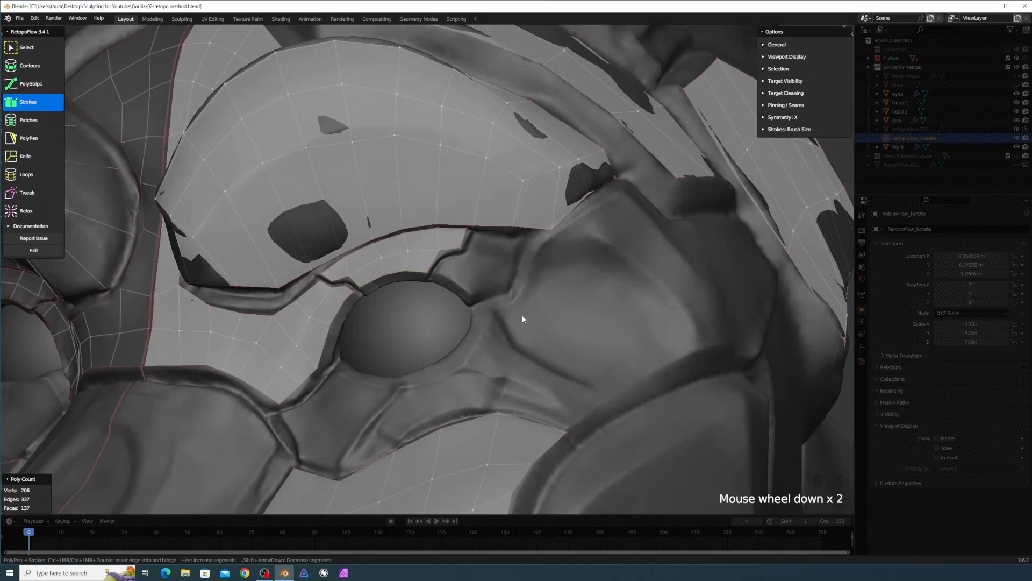
# Draw a Strokes line along the outer border of the small plate at the eye's outer corner and bridge it inward with quads.
pyautogui.moveTo(475, 293)
pyautogui.mouseDown()
pyautogui.moveTo(509, 279)
pyautogui.moveTo(518, 246)
pyautogui.mouseUp()
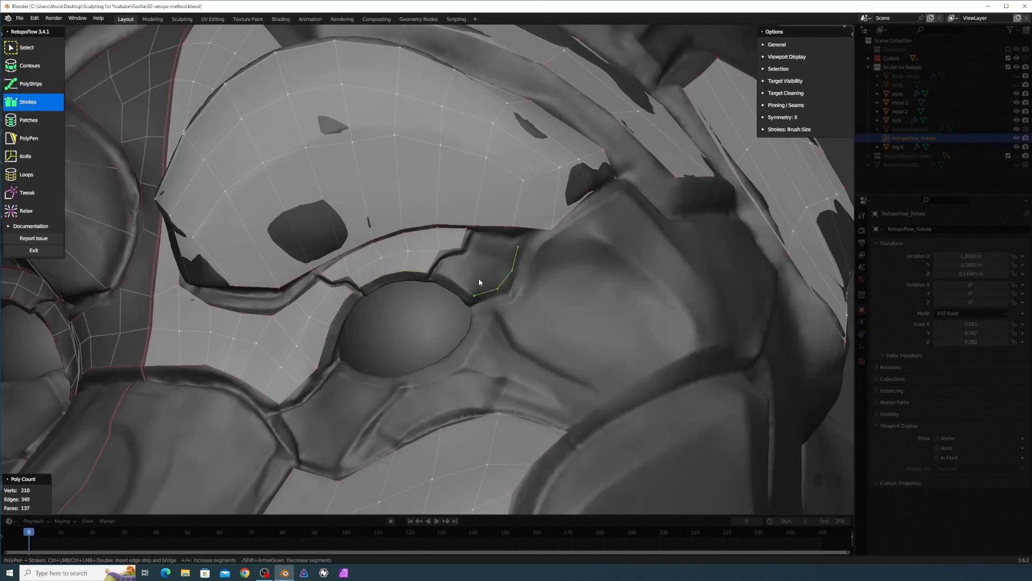
pyautogui.moveTo(437, 272); pyautogui.dragTo(480, 234)
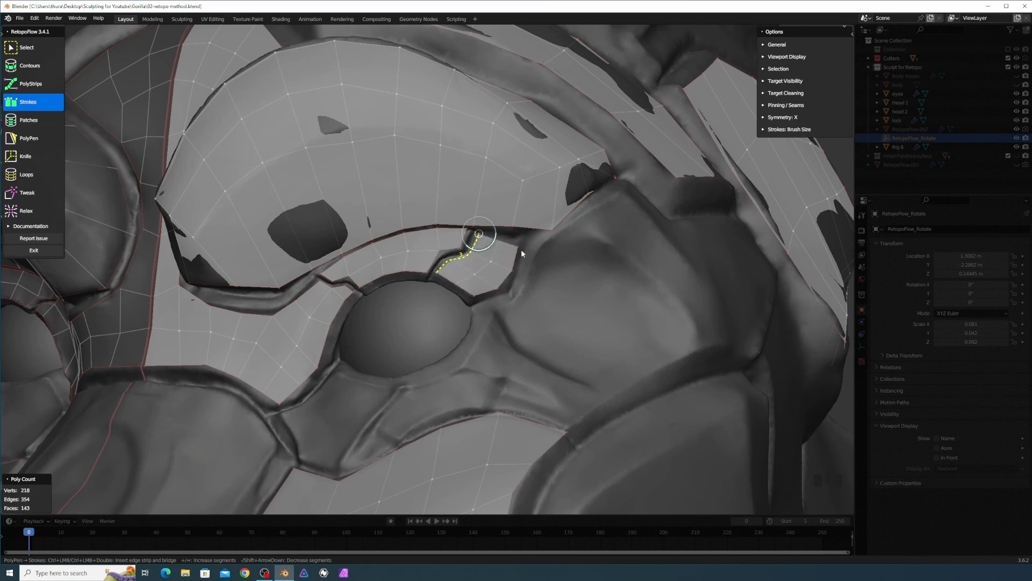
pyautogui.hotkey('ctrl', 'z')
pyautogui.moveTo(466, 265); pyautogui.dragTo(482, 233)
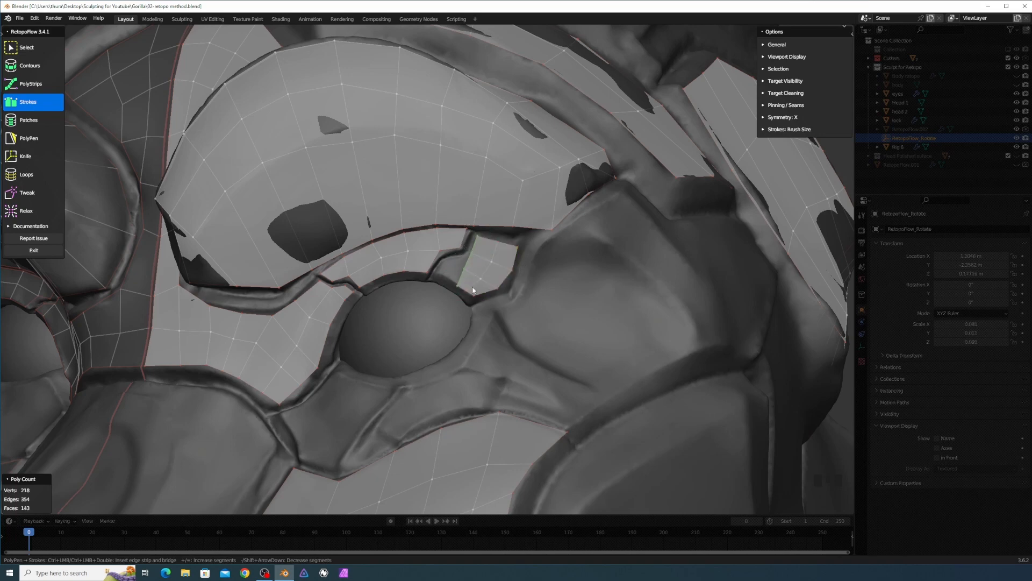
pyautogui.scroll(3, 473, 291)
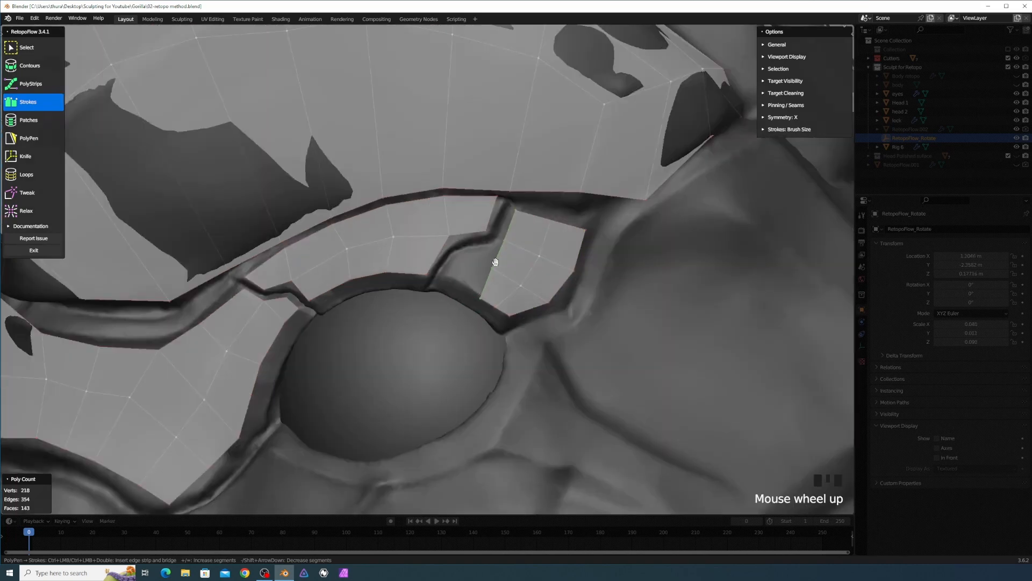
# Fill the remaining inner corner of the small plate with PolyPen faces up to the crack beside the eyelid strip.
pyautogui.press('5')
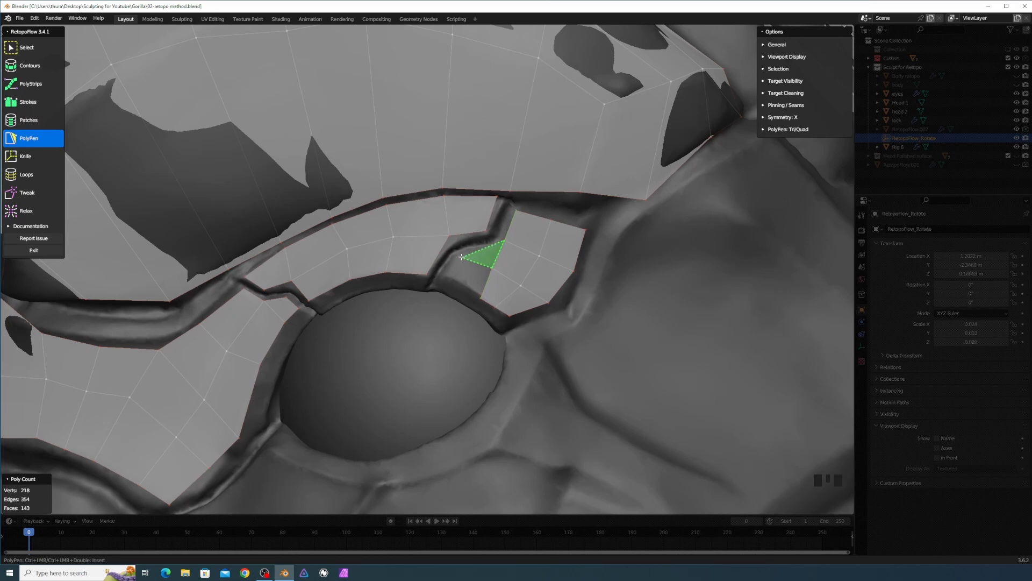
pyautogui.keyDown('ctrl'); pyautogui.click(458, 254); pyautogui.keyUp('ctrl')
pyautogui.keyDown('ctrl'); pyautogui.click(451, 265); pyautogui.keyUp('ctrl')
pyautogui.keyDown('ctrl'); pyautogui.click(444, 275); pyautogui.keyUp('ctrl')
pyautogui.hotkey('ctrl', 'z')
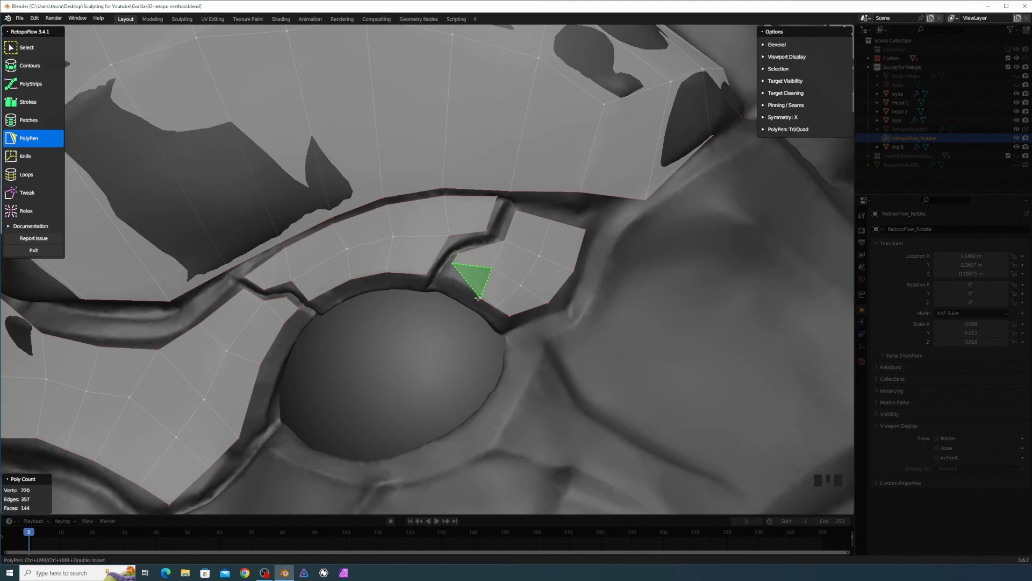
pyautogui.keyDown('ctrl'); pyautogui.click(446, 273); pyautogui.keyUp('ctrl')
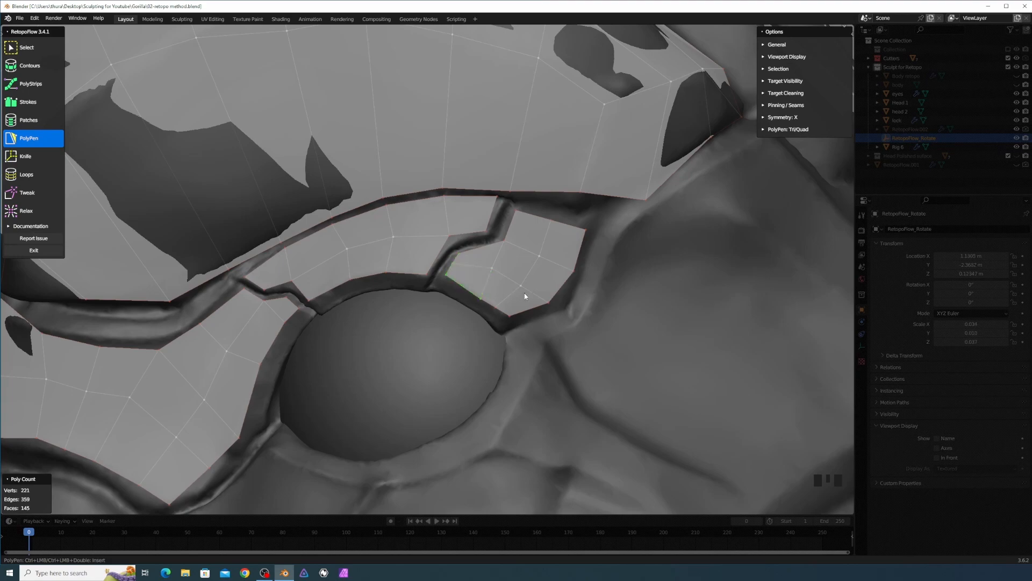
# Draw Strokes from the temple plate's outer border inward to cover its outer end with a grid of quads.
pyautogui.scroll(-3, 574, 316)
pyautogui.moveTo(543, 321); pyautogui.dragTo(505, 295, button='middle')
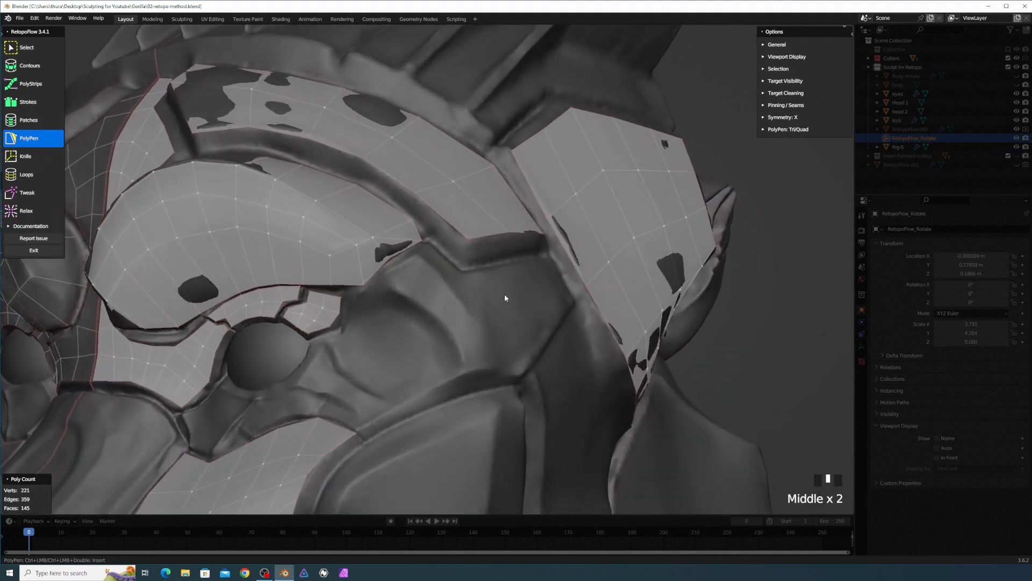
pyautogui.scroll(-1, 496, 304)
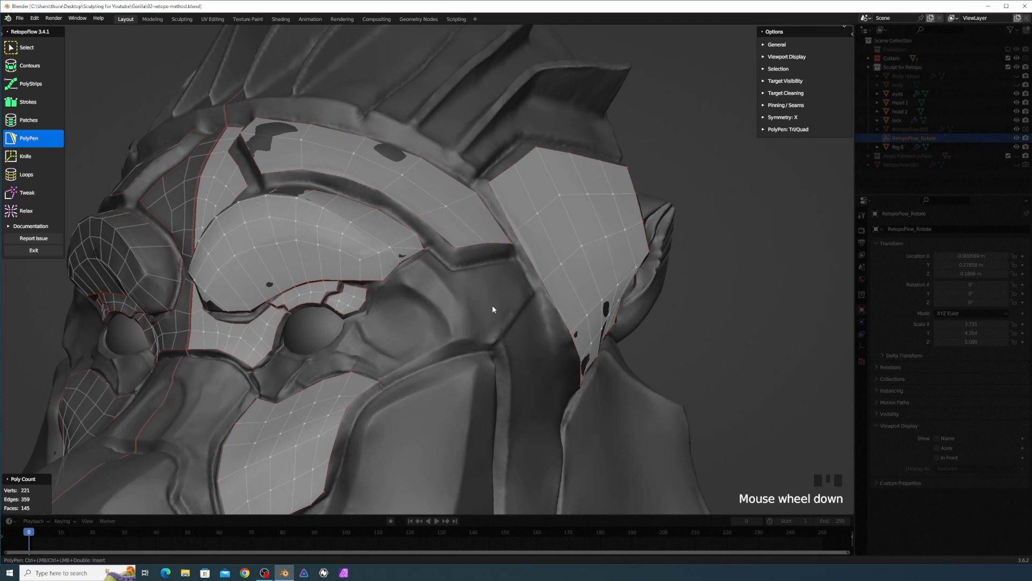
pyautogui.press('3')
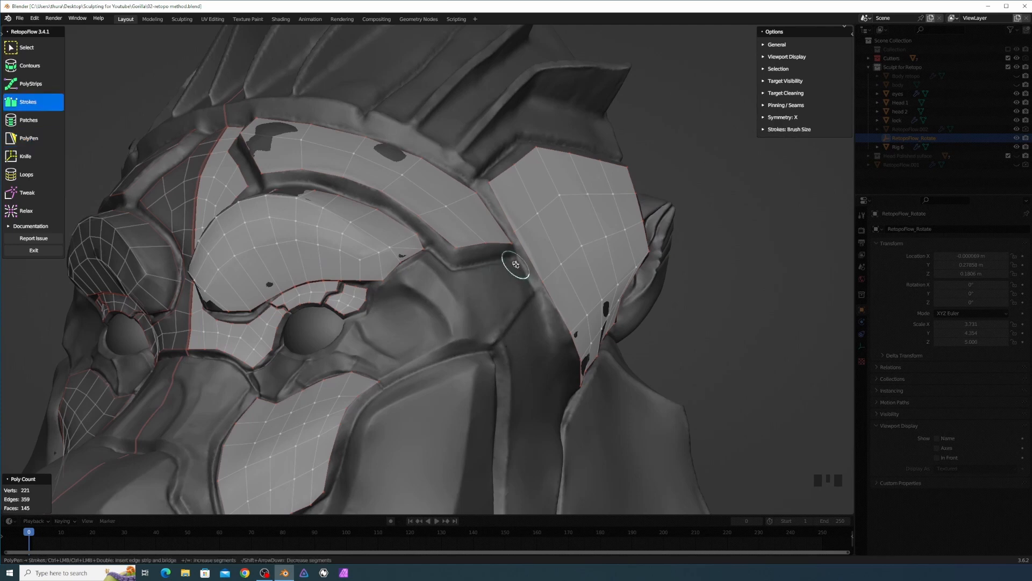
pyautogui.moveTo(514, 261); pyautogui.dragTo(533, 294)
pyautogui.moveTo(454, 271); pyautogui.dragTo(491, 339)
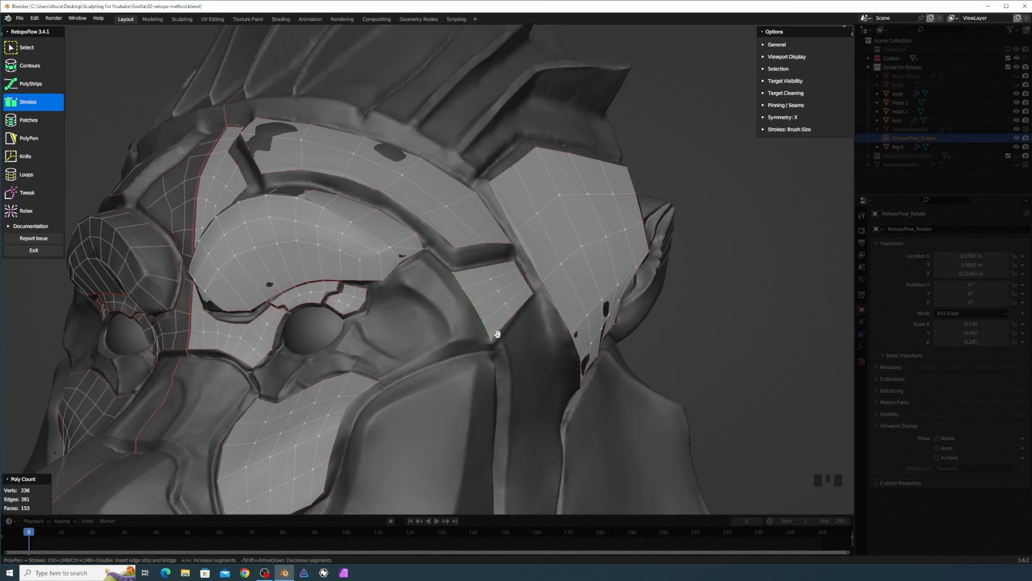
pyautogui.moveTo(454, 323); pyautogui.dragTo(455, 323, button='middle')
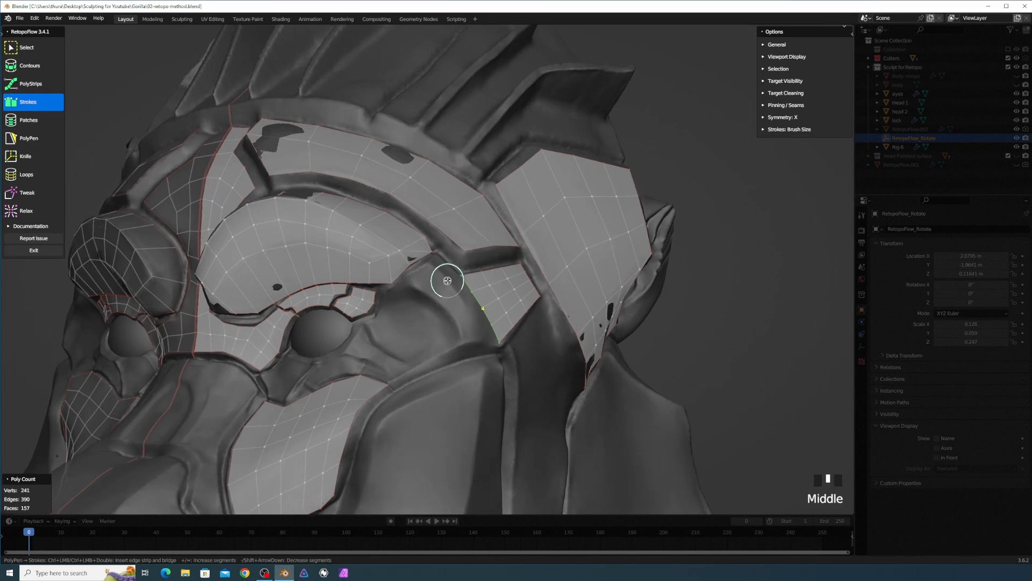
pyautogui.moveTo(447, 280); pyautogui.dragTo(476, 342)
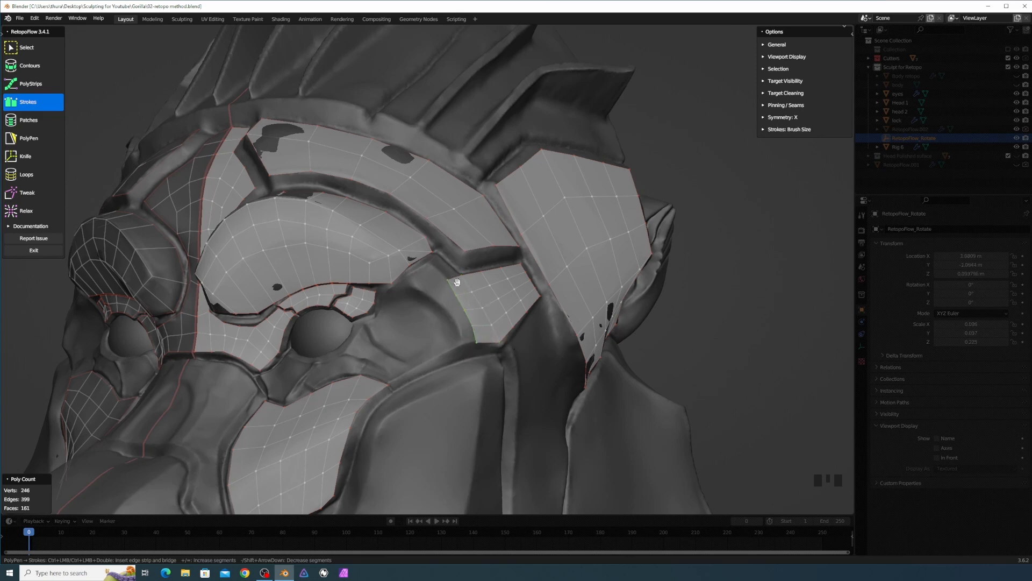
# Add a PolyPen quad at the temple plate's upper corner, just under the bend in the brow groove.
pyautogui.press('5')
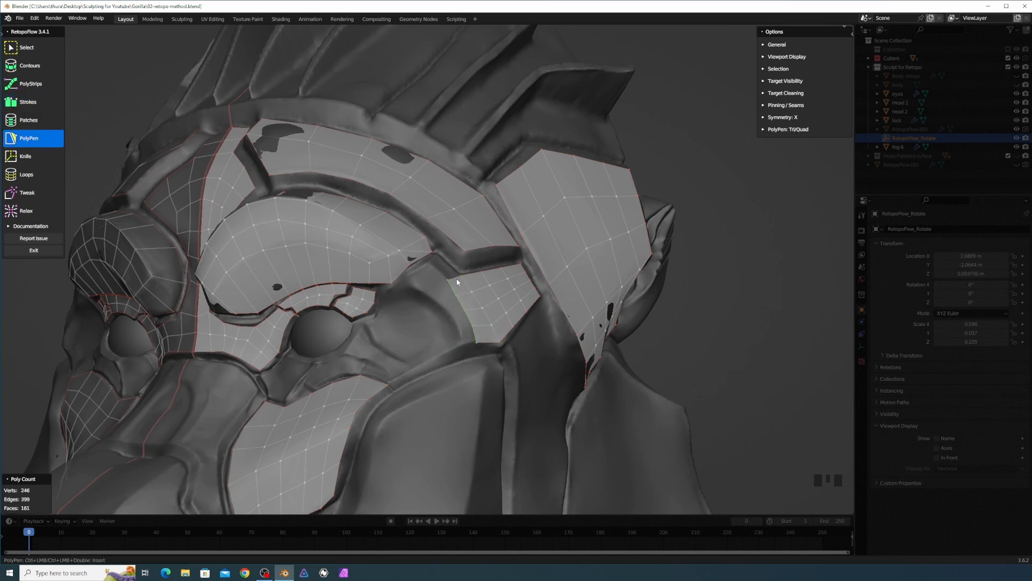
pyautogui.keyDown('ctrl'); pyautogui.click(433, 258); pyautogui.keyUp('ctrl')
pyautogui.hotkey('ctrl', 'z')
pyautogui.keyDown('ctrl'); pyautogui.click(433, 259); pyautogui.keyUp('ctrl')
pyautogui.moveTo(431, 261); pyautogui.dragTo(439, 273, button='middle')
pyautogui.scroll(2, 439, 273)
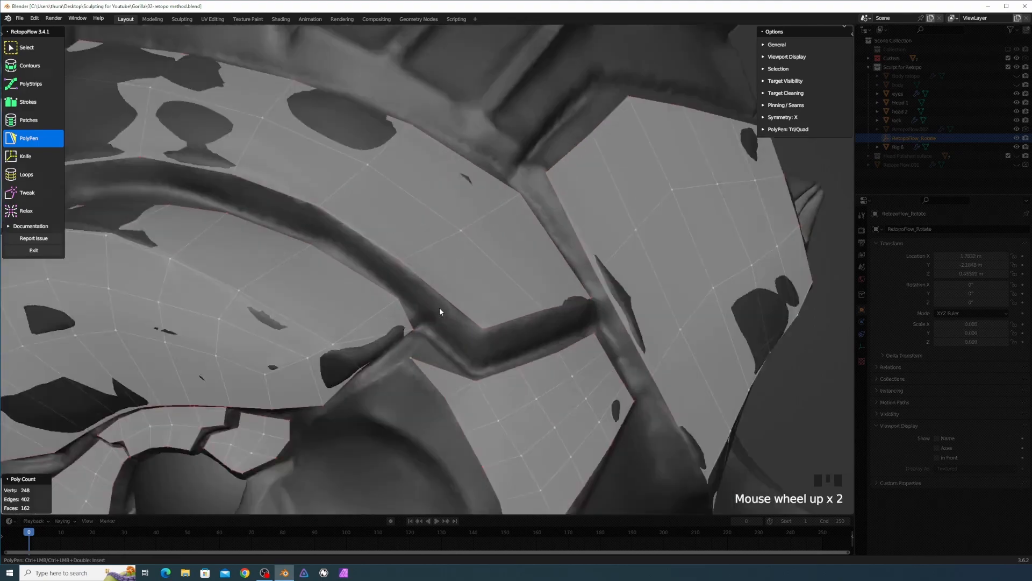
pyautogui.keyDown('ctrl'); pyautogui.click(454, 337); pyautogui.keyUp('ctrl')
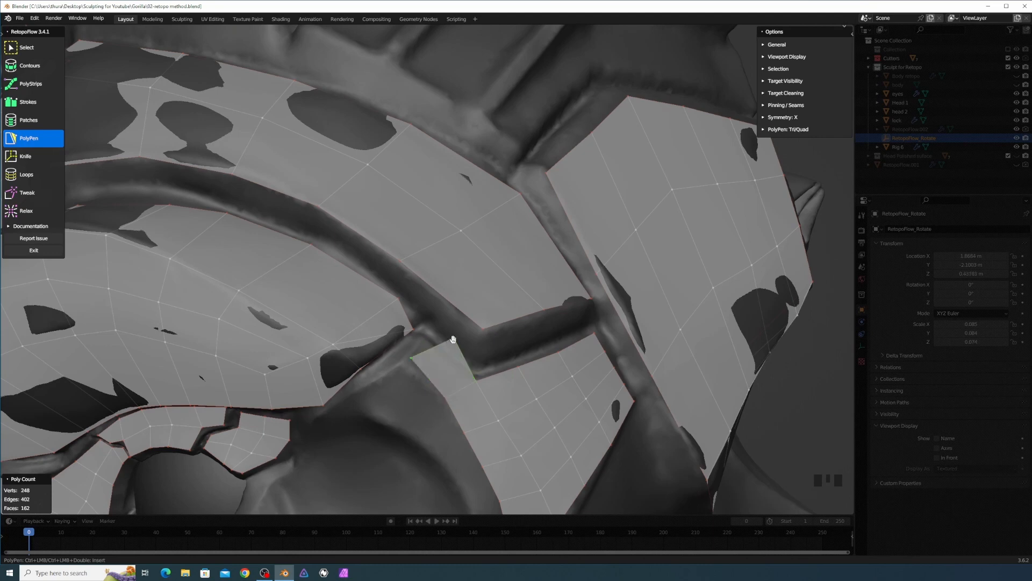
# Tweak the new corner quad and the inner border vertices of the temple patch to follow the plate's shape.
pyautogui.press('t')
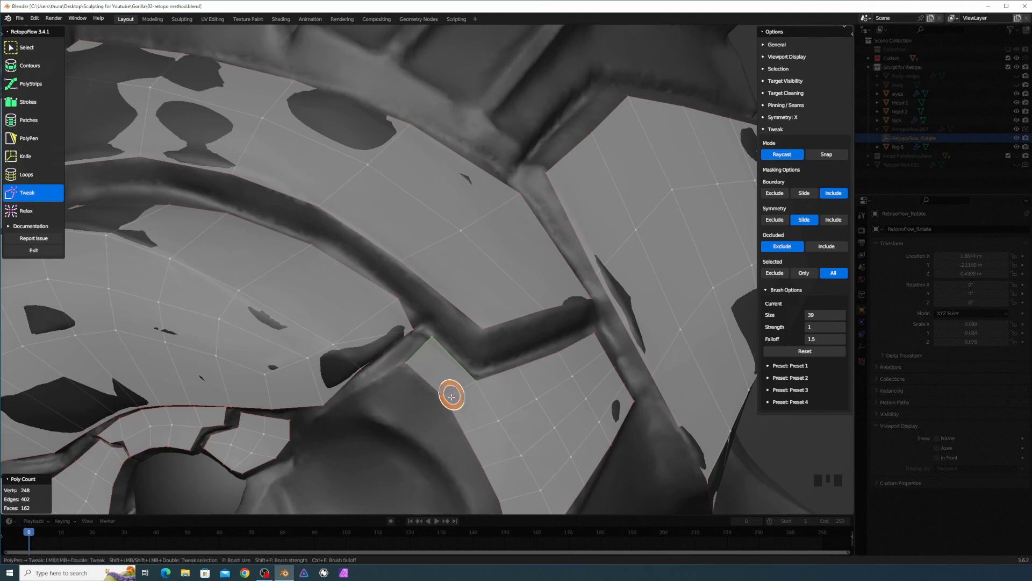
pyautogui.keyDown('shift'); pyautogui.moveTo(451, 391); pyautogui.dragTo(477, 321, button='middle'); pyautogui.keyUp('shift')
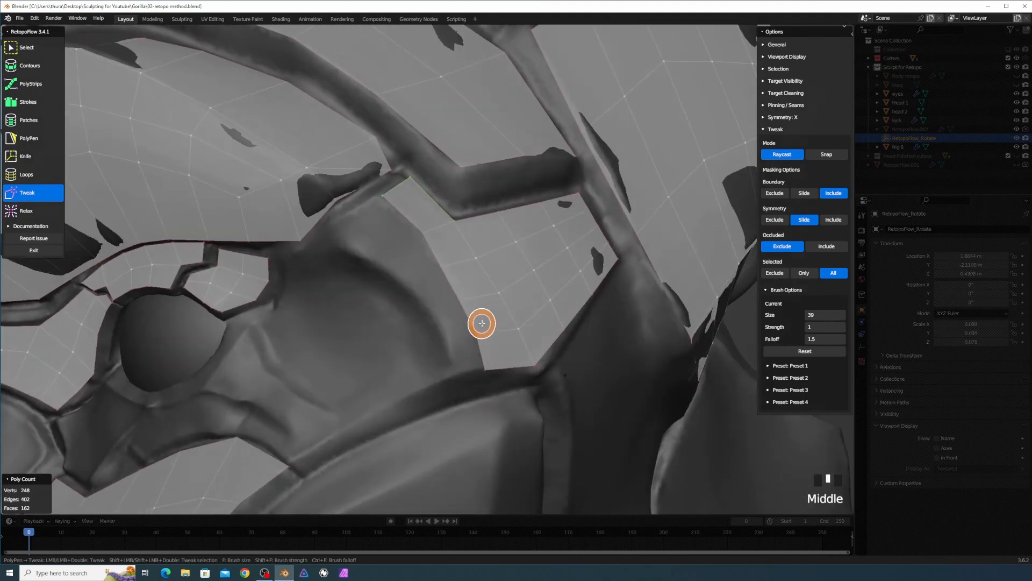
pyautogui.scroll(-2, 477, 321)
pyautogui.moveTo(470, 285); pyautogui.dragTo(467, 260)
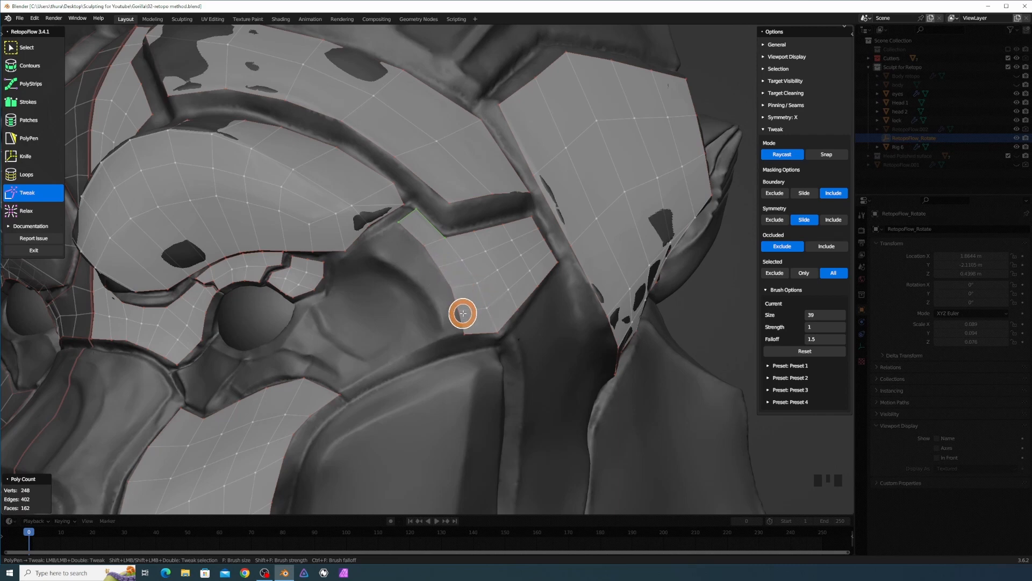
# Select the edge loop running across the middle of the temple patch and dissolve its edges.
pyautogui.press('3')
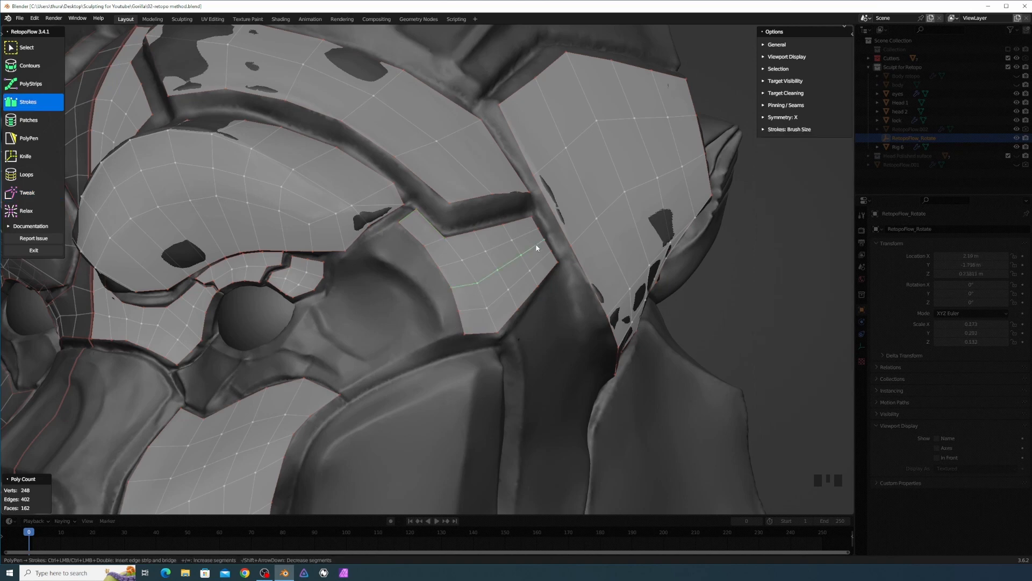
pyautogui.press('x')
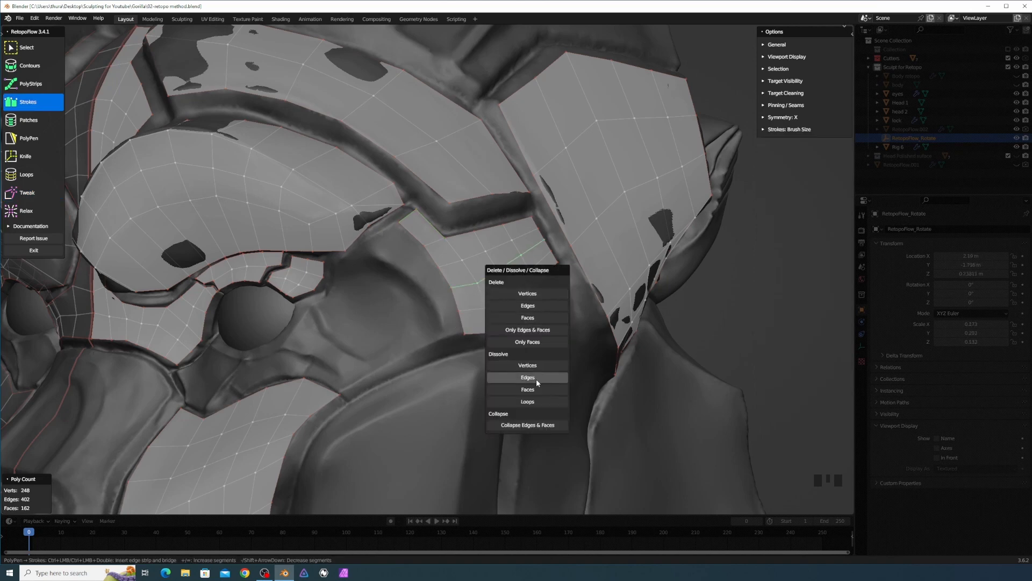
pyautogui.click(538, 379)
# Slide the remaining upper crosswise edge loop of the temple patch downward with Loops to even out the rows.
pyautogui.moveTo(488, 315); pyautogui.dragTo(484, 302, button='middle')
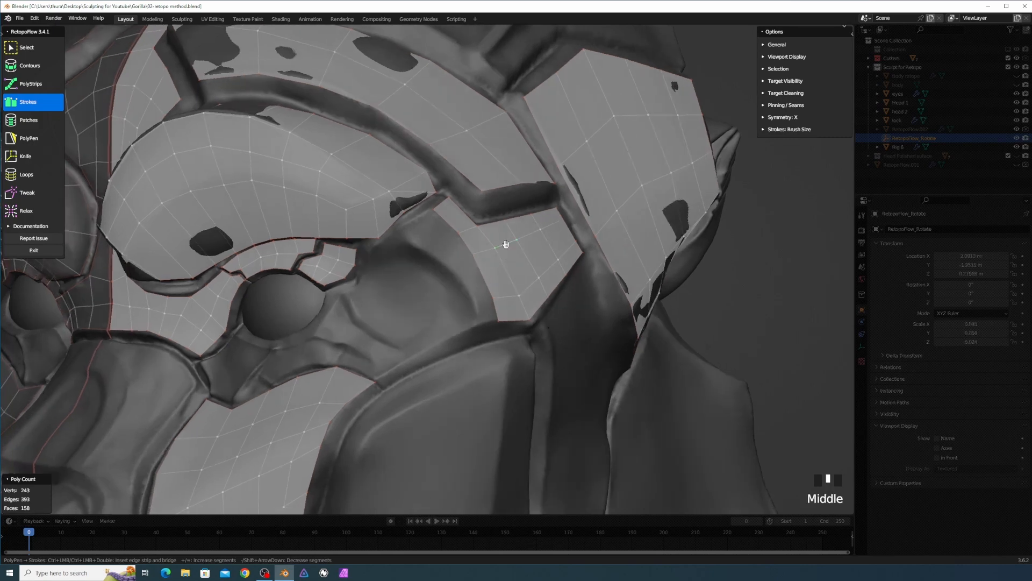
pyautogui.click(505, 243)
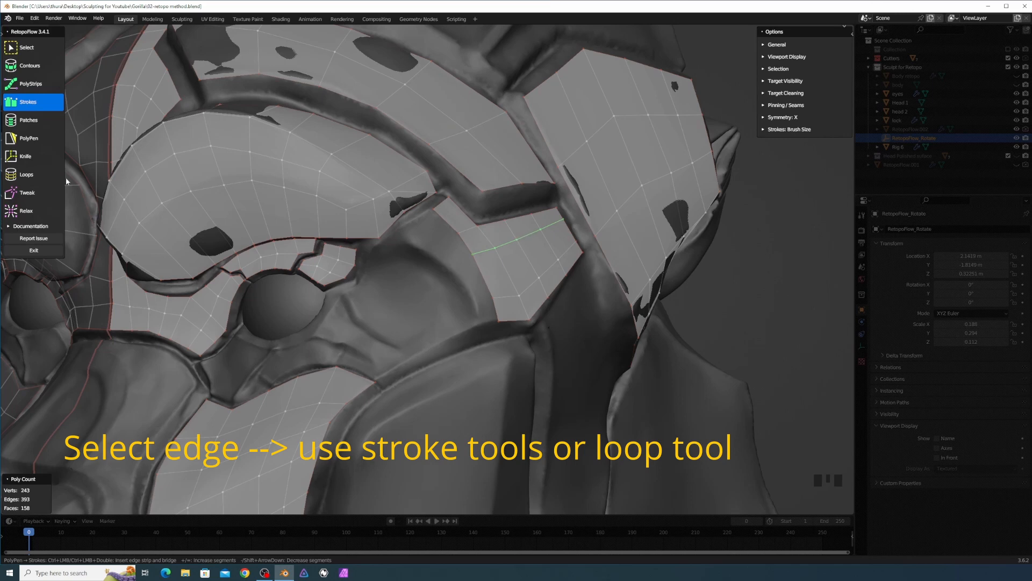
pyautogui.click(37, 175)
pyautogui.moveTo(529, 235); pyautogui.dragTo(523, 262)
pyautogui.moveTo(500, 271); pyautogui.dragTo(525, 279, button='middle')
pyautogui.click(532, 271)
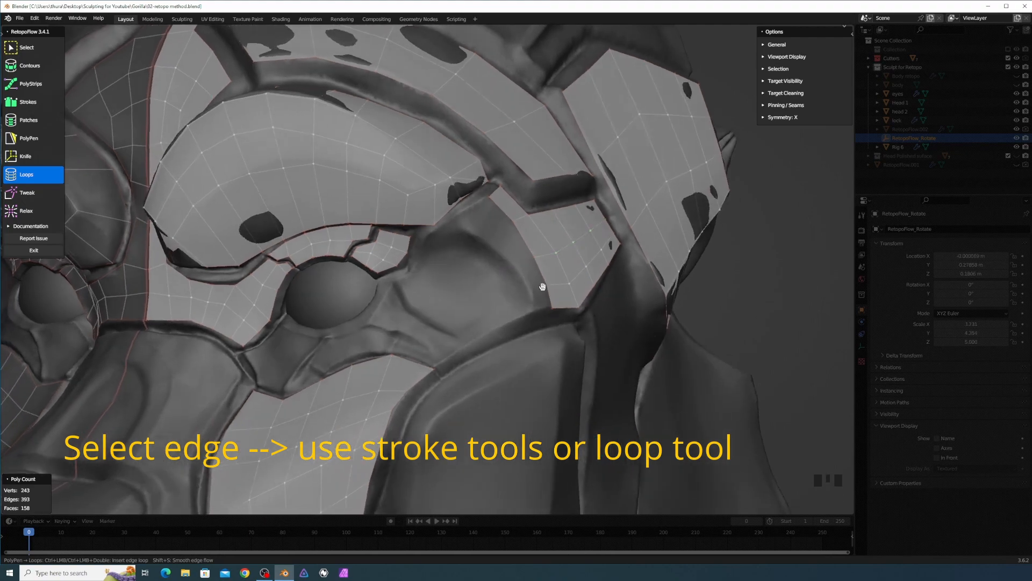
# Tweak the lower vertices of the temple patch's inner border and extend that border toward the eye with two strokes.
pyautogui.press('t')
pyautogui.moveTo(545, 286)
pyautogui.mouseDown()
pyautogui.moveTo(553, 283)
pyautogui.moveTo(546, 306)
pyautogui.moveTo(569, 283)
pyautogui.mouseUp()
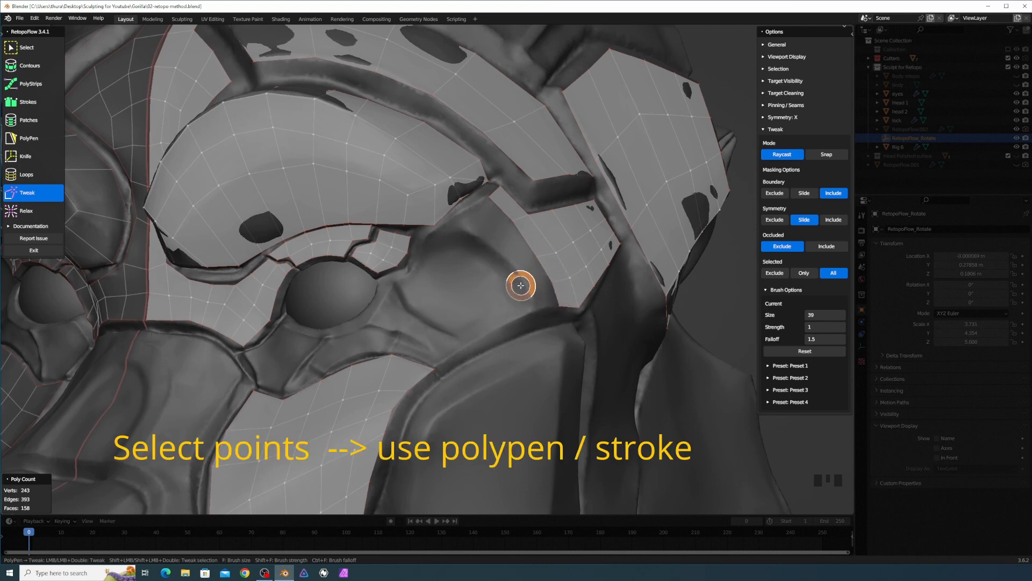
pyautogui.press('3')
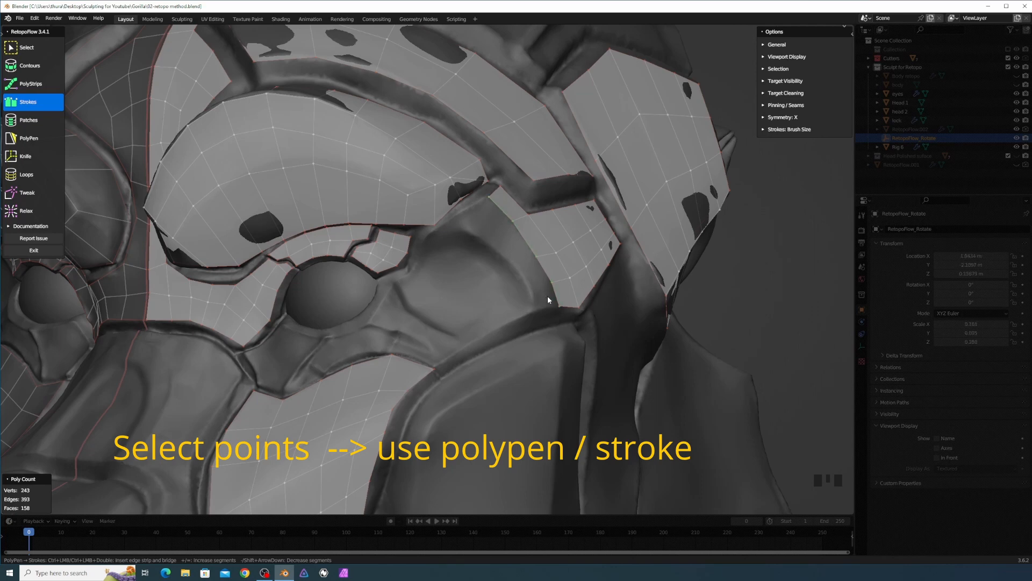
pyautogui.moveTo(456, 226)
pyautogui.mouseDown()
pyautogui.moveTo(510, 266)
pyautogui.moveTo(529, 306)
pyautogui.mouseUp()
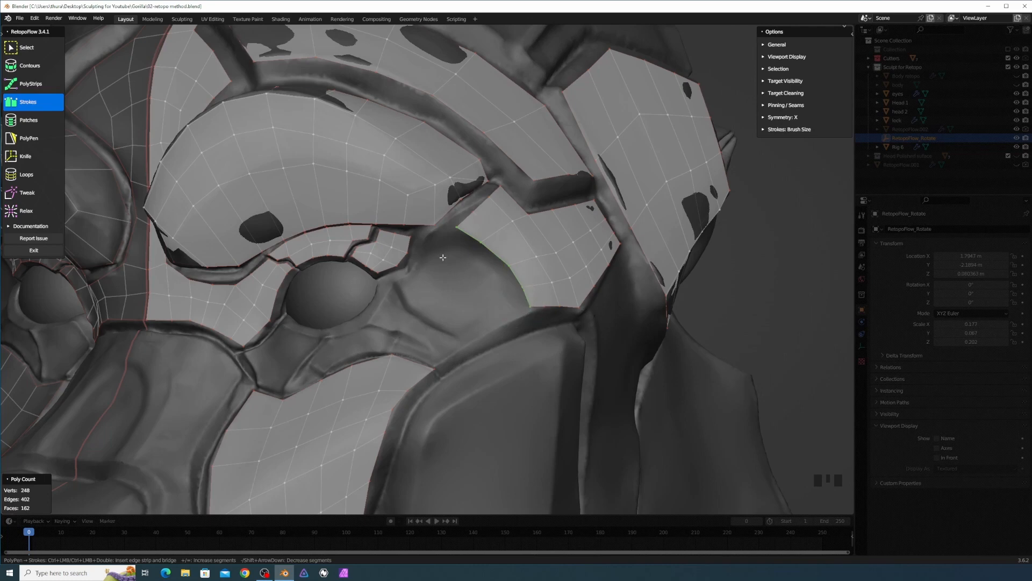
pyautogui.moveTo(446, 250)
pyautogui.mouseDown()
pyautogui.moveTo(498, 282)
pyautogui.moveTo(507, 321)
pyautogui.mouseUp()
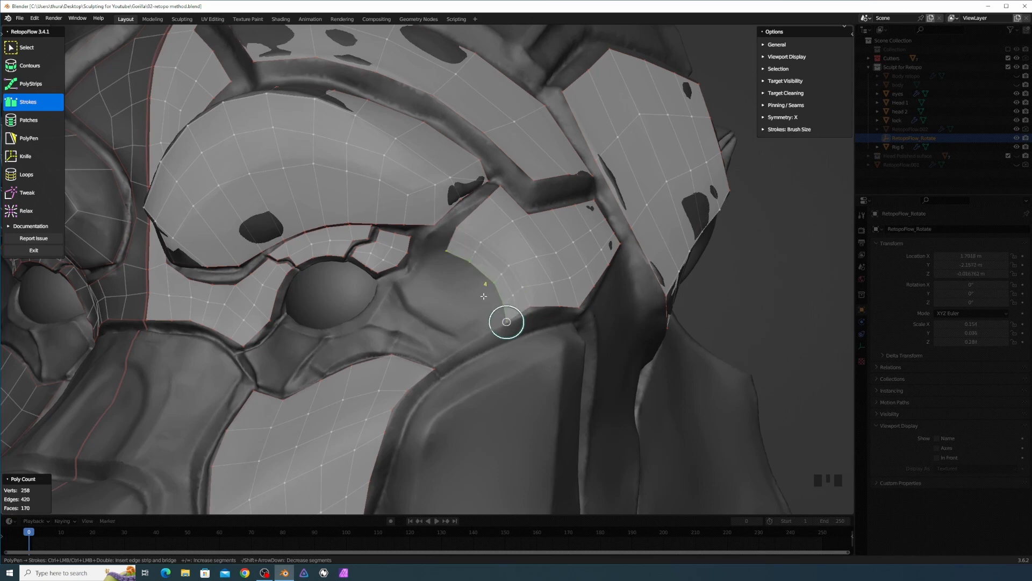
pyautogui.moveTo(470, 264); pyautogui.dragTo(466, 259, button='middle')
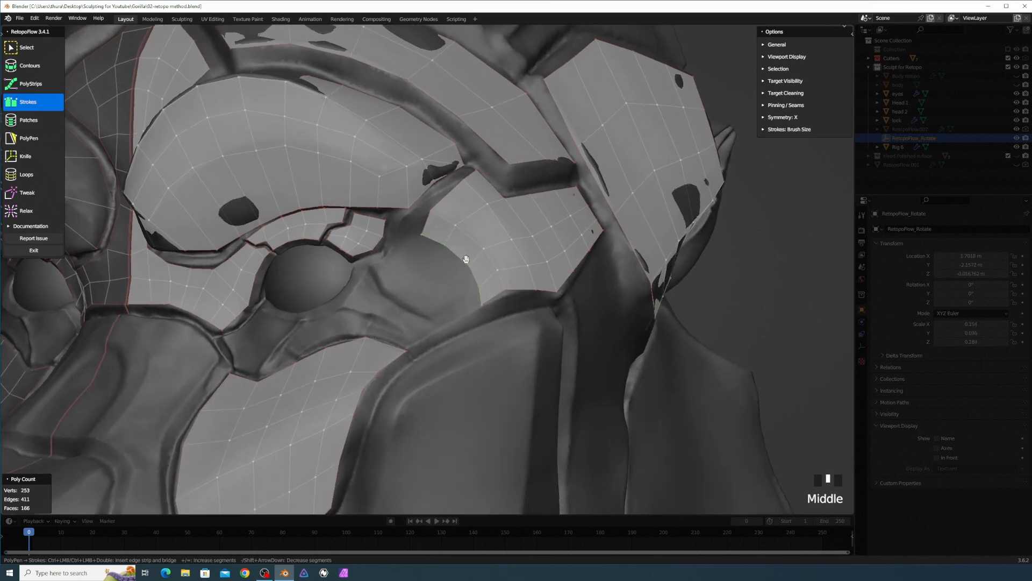
# Tweak the upper inner corner vertex of the temple patch out to the plate's groove edge.
pyautogui.press('8')
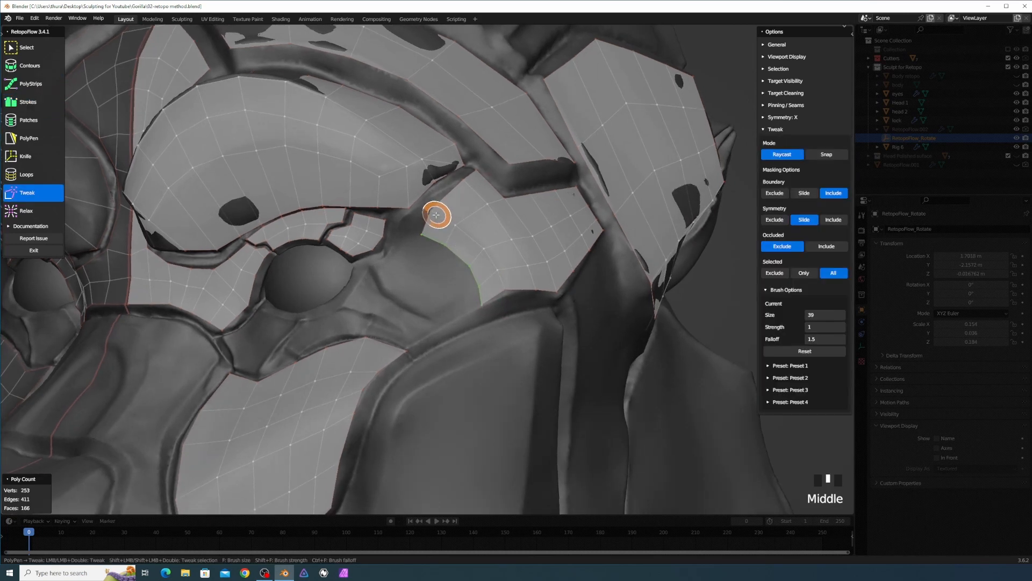
pyautogui.moveTo(432, 211); pyautogui.dragTo(423, 207)
pyautogui.moveTo(458, 209); pyautogui.dragTo(461, 203, button='middle')
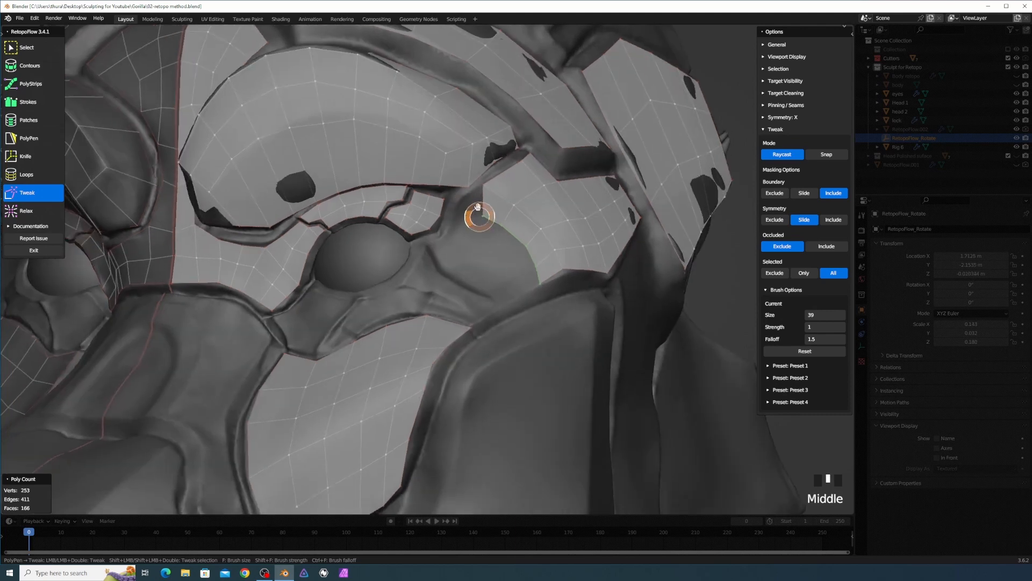
# Extend the temple patch's upper inner corner with PolyPen faces down along the groove toward the eye's outer corner.
pyautogui.press('5')
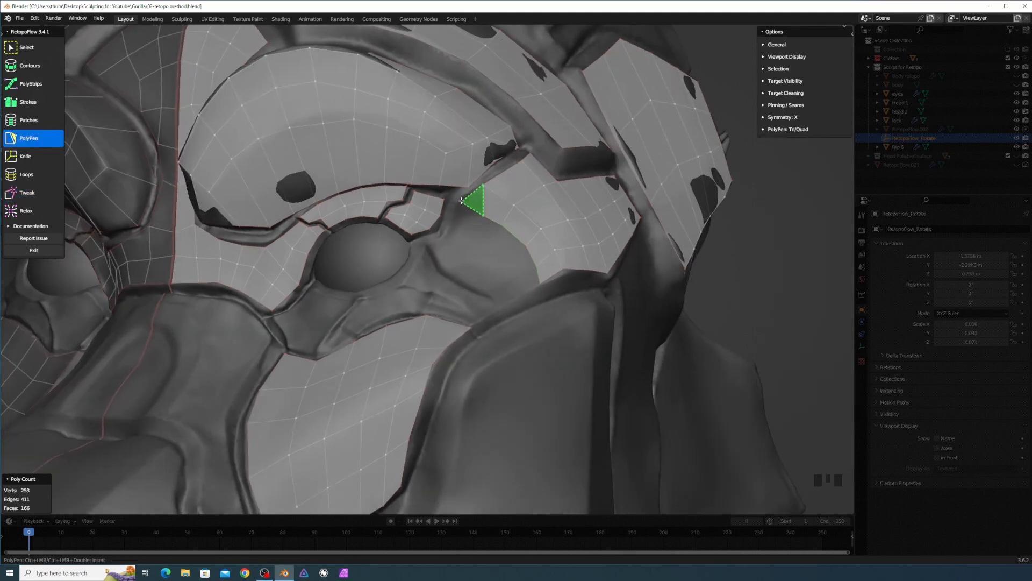
pyautogui.keyDown('ctrl'); pyautogui.click(463, 219); pyautogui.keyUp('ctrl')
pyautogui.keyDown('ctrl'); pyautogui.click(466, 220); pyautogui.keyUp('ctrl')
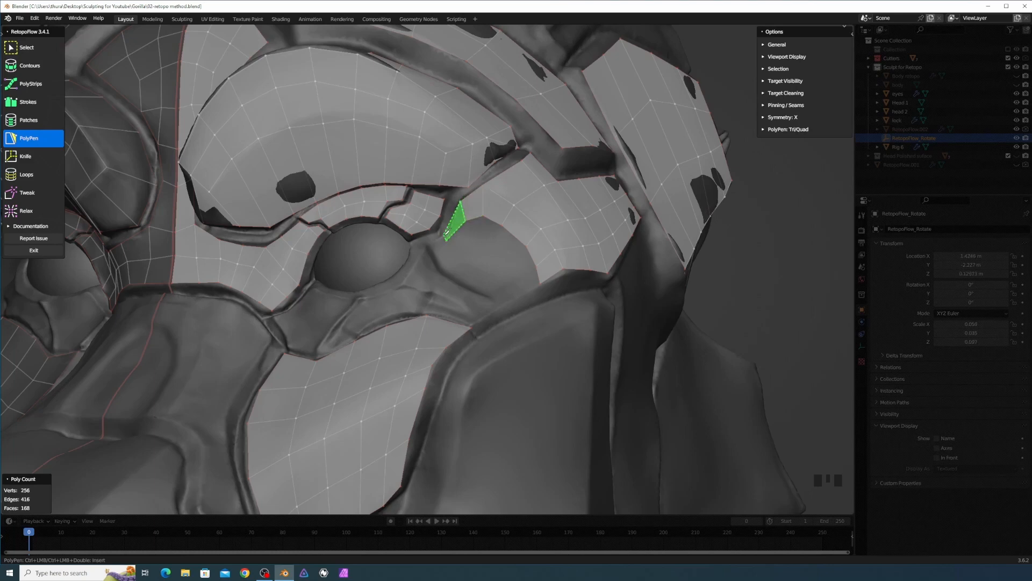
pyautogui.keyDown('ctrl'); pyautogui.click(446, 233); pyautogui.keyUp('ctrl')
pyautogui.moveTo(470, 266); pyautogui.dragTo(485, 268, button='middle')
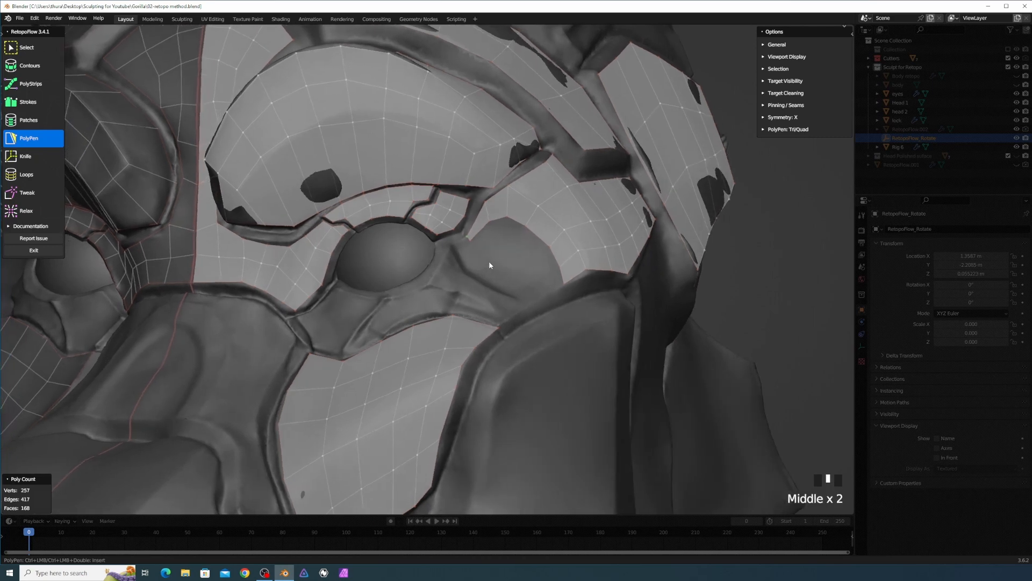
pyautogui.press('3')
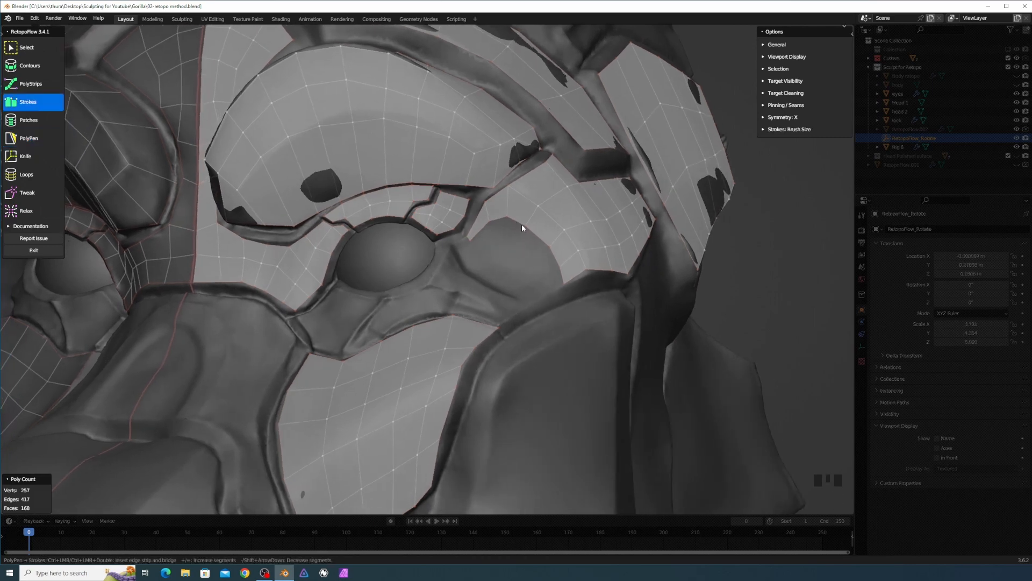
# Fill the open inner lower side of the temple patch with two strokes down to the plate's edge below the eye's outer corner.
pyautogui.moveTo(555, 270); pyautogui.dragTo(557, 273)
pyautogui.keyDown('ctrl'); pyautogui.moveTo(470, 239); pyautogui.dragTo(537, 300); pyautogui.keyUp('ctrl')
pyautogui.moveTo(520, 283); pyautogui.dragTo(521, 281, button='middle')
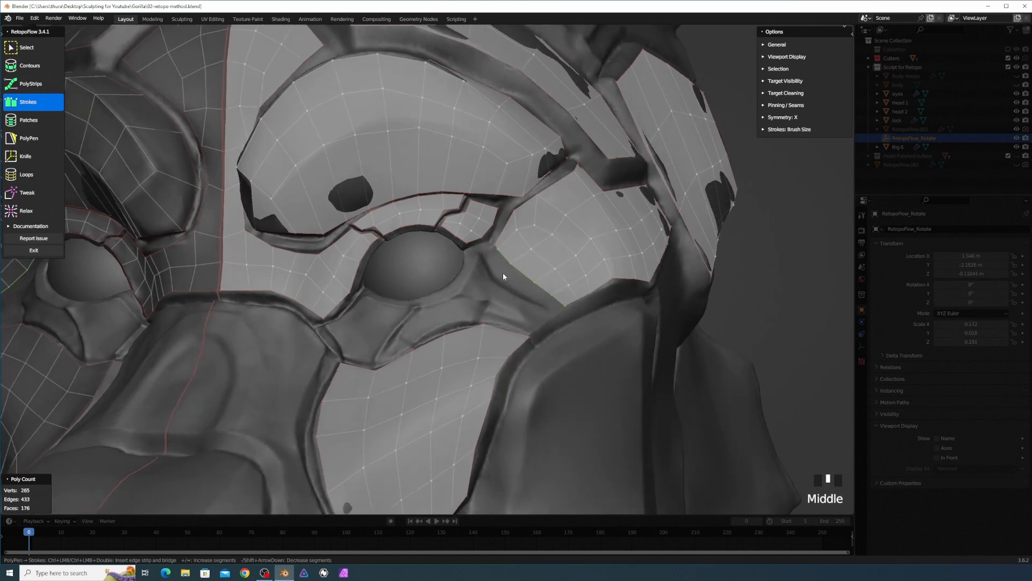
pyautogui.hotkey('alt', 'a')
pyautogui.moveTo(483, 256); pyautogui.dragTo(557, 312)
pyautogui.moveTo(562, 295); pyautogui.dragTo(562, 245, button='middle')
pyautogui.hotkey('alt', 'a')
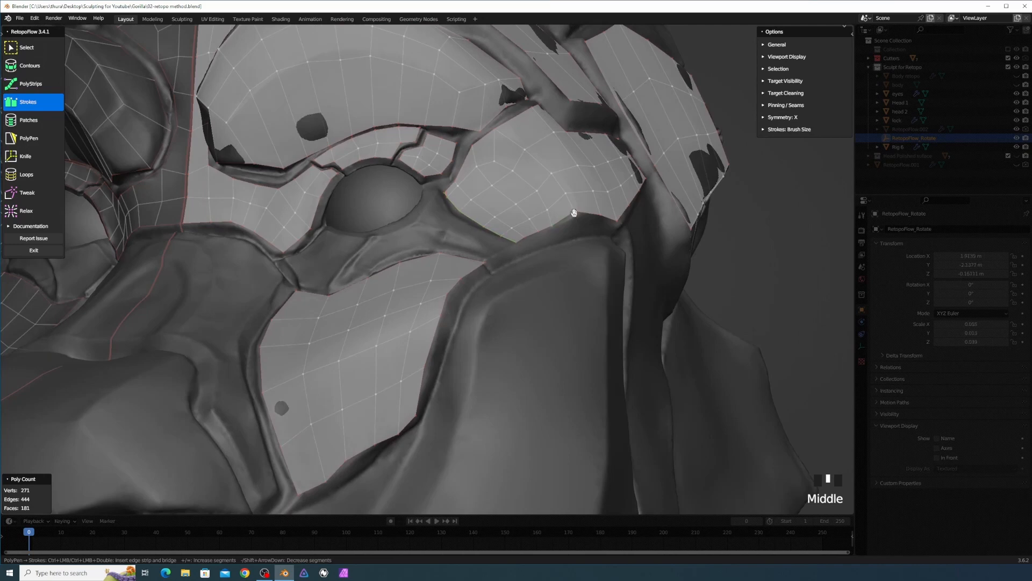
# Build a strip of faces under the eye with a stroke along its lower rim and a parallel one below, and tweak the strip's inner end.
pyautogui.scroll(3, 572, 210)
pyautogui.moveTo(457, 244); pyautogui.dragTo(447, 284, button='middle')
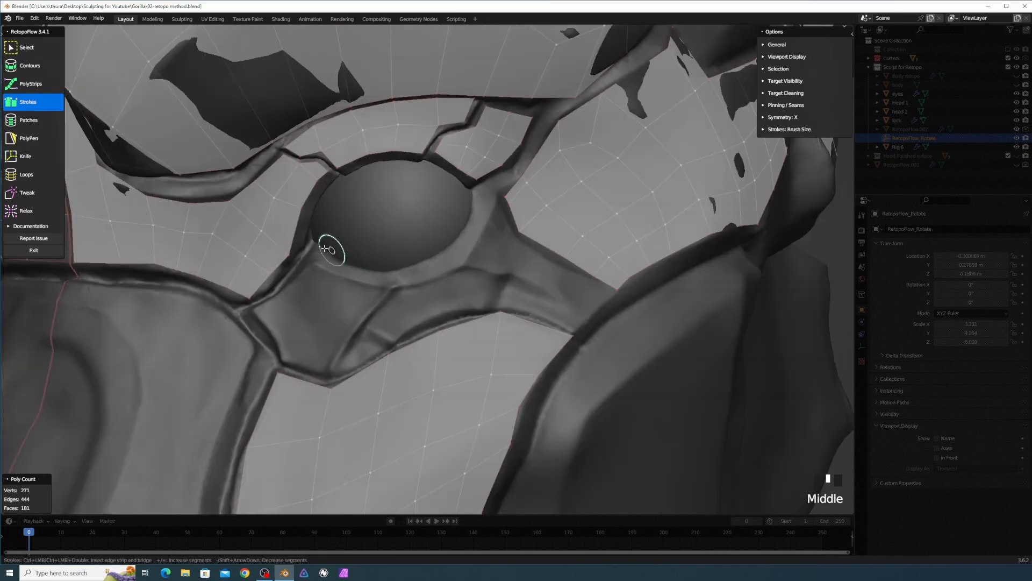
pyautogui.moveTo(317, 245)
pyautogui.mouseDown()
pyautogui.moveTo(372, 270)
pyautogui.moveTo(430, 263)
pyautogui.moveTo(469, 216)
pyautogui.moveTo(473, 192)
pyautogui.moveTo(467, 237)
pyautogui.mouseUp()
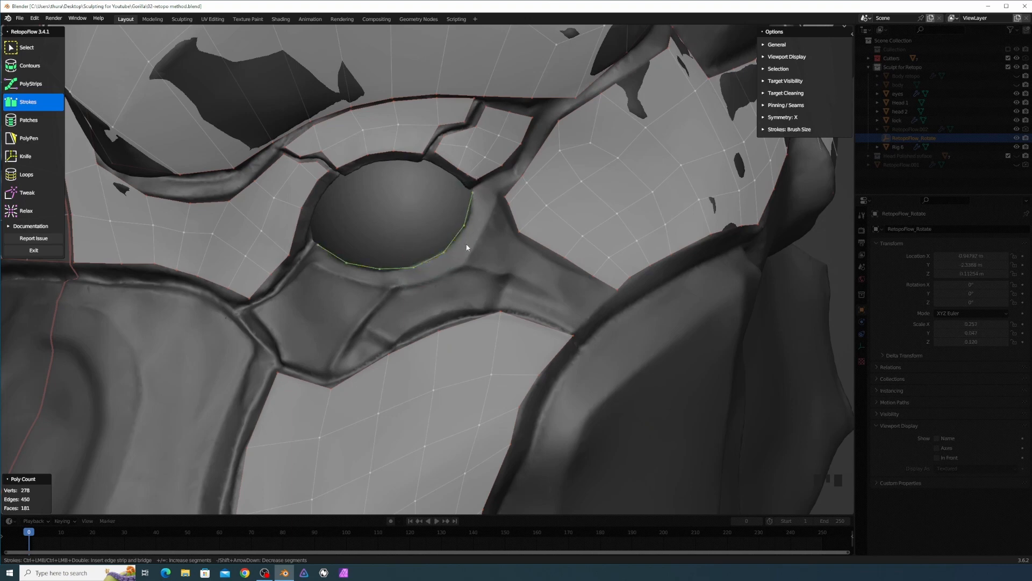
pyautogui.moveTo(315, 266)
pyautogui.mouseDown()
pyautogui.moveTo(378, 286)
pyautogui.moveTo(442, 275)
pyautogui.moveTo(463, 264)
pyautogui.moveTo(497, 194)
pyautogui.mouseUp()
pyautogui.moveTo(497, 194); pyautogui.dragTo(497, 195)
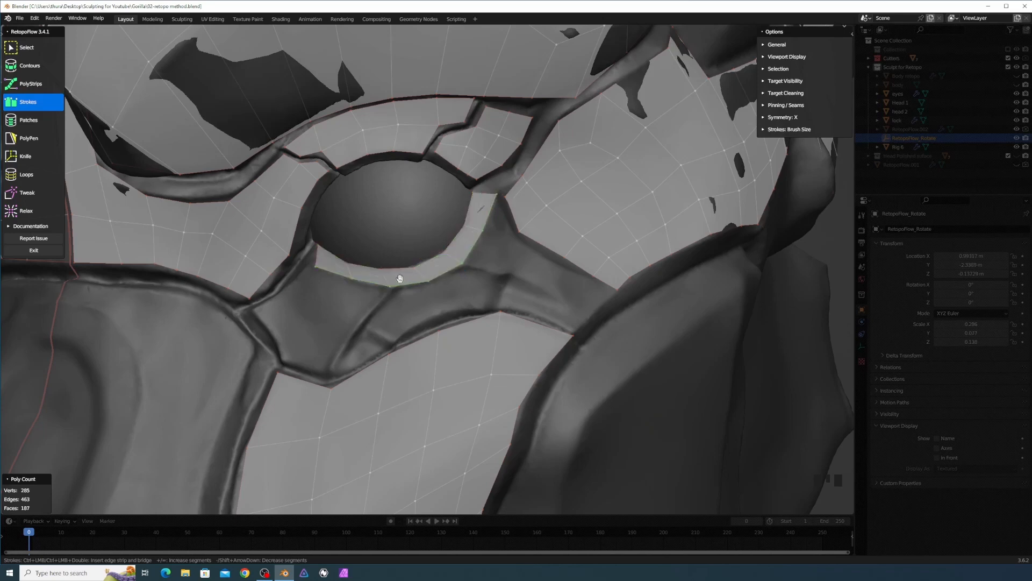
pyautogui.press('t')
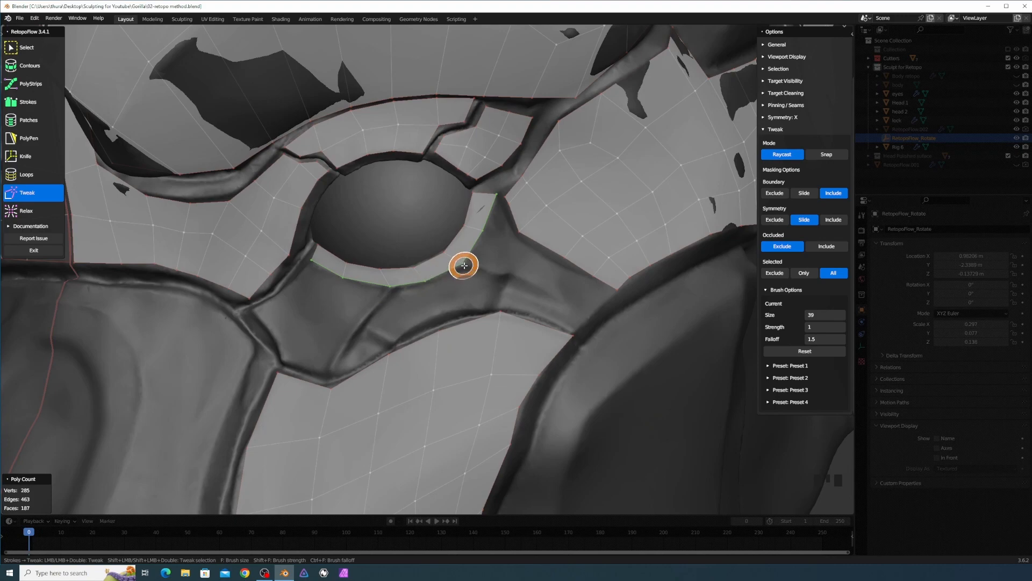
# Extend the inner end of the lower-eyelid strip down the plate toward the nose groove with two strokes.
pyautogui.press('3')
pyautogui.moveTo(407, 302); pyautogui.dragTo(444, 286, button='middle')
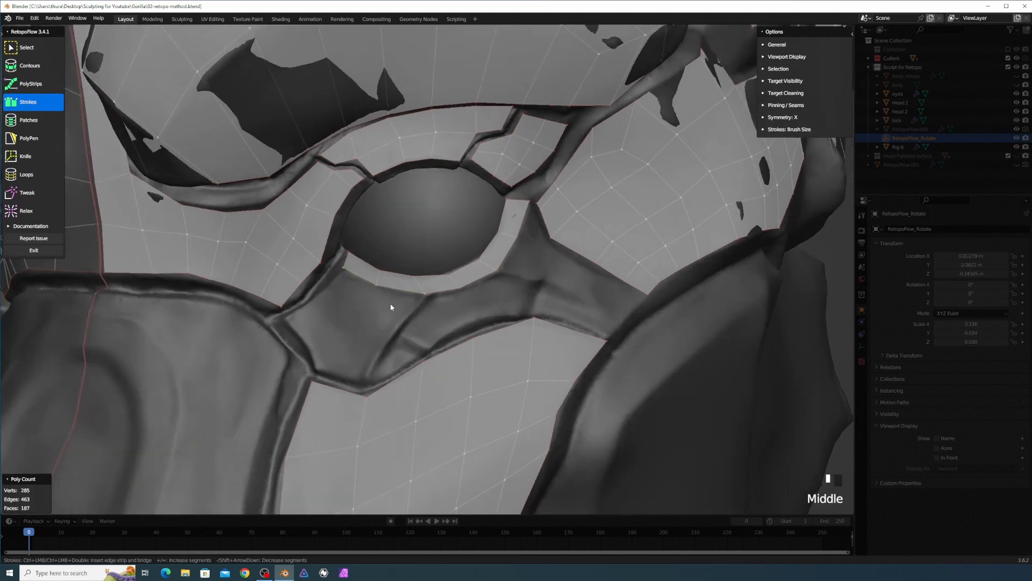
pyautogui.moveTo(391, 307); pyautogui.dragTo(391, 308, button='middle')
pyautogui.moveTo(311, 304); pyautogui.dragTo(385, 338)
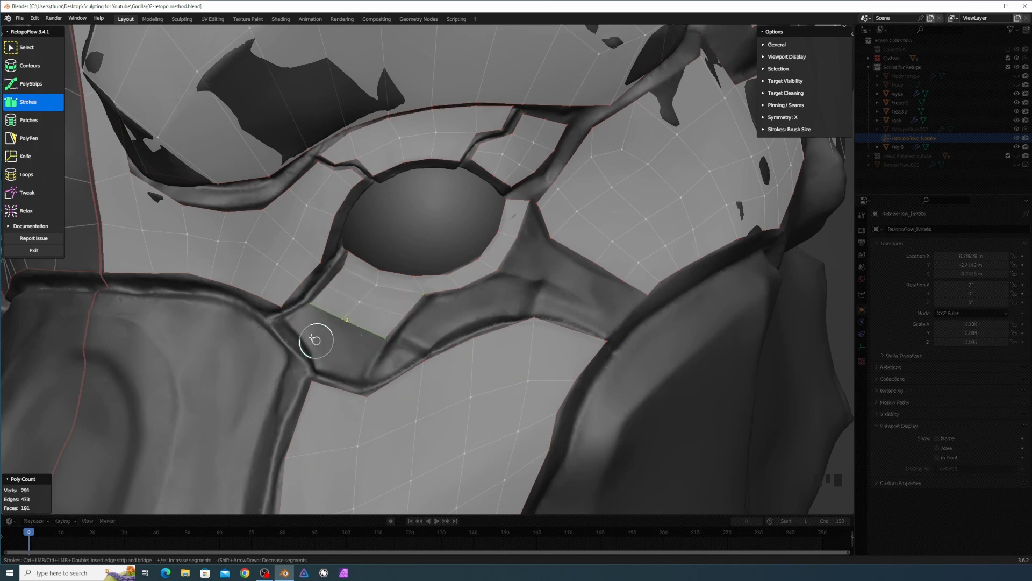
pyautogui.moveTo(288, 318)
pyautogui.mouseDown()
pyautogui.moveTo(302, 338)
pyautogui.moveTo(376, 357)
pyautogui.mouseUp()
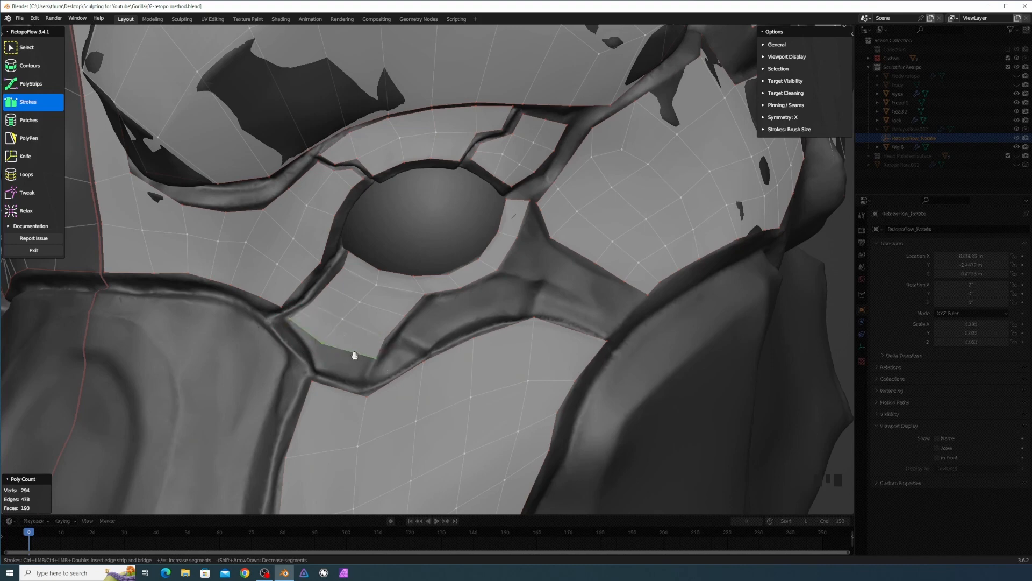
# Close the plate's inner lower tip with a PolyPen face at the groove and tweak its side vertex out to the edge.
pyautogui.press('5')
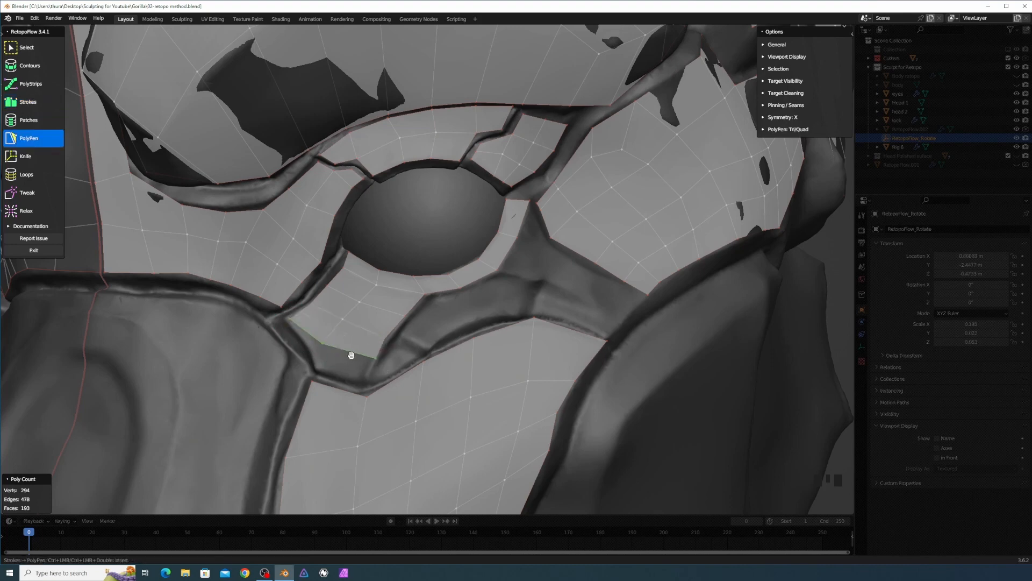
pyautogui.keyDown('ctrl'); pyautogui.click(317, 368); pyautogui.keyUp('ctrl')
pyautogui.keyDown('ctrl'); pyautogui.click(360, 381); pyautogui.keyUp('ctrl')
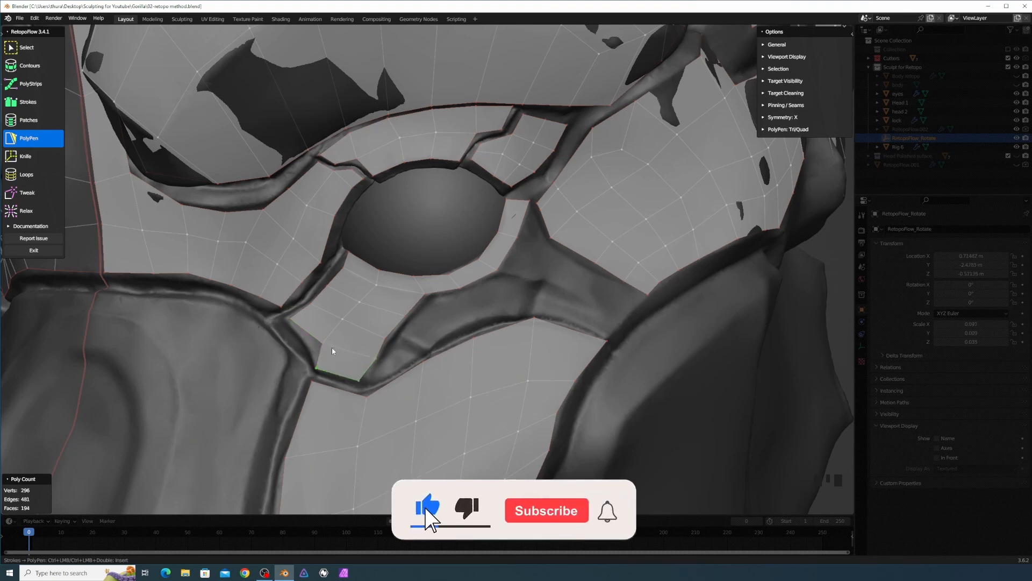
pyautogui.press('8')
pyautogui.moveTo(320, 345); pyautogui.dragTo(312, 346)
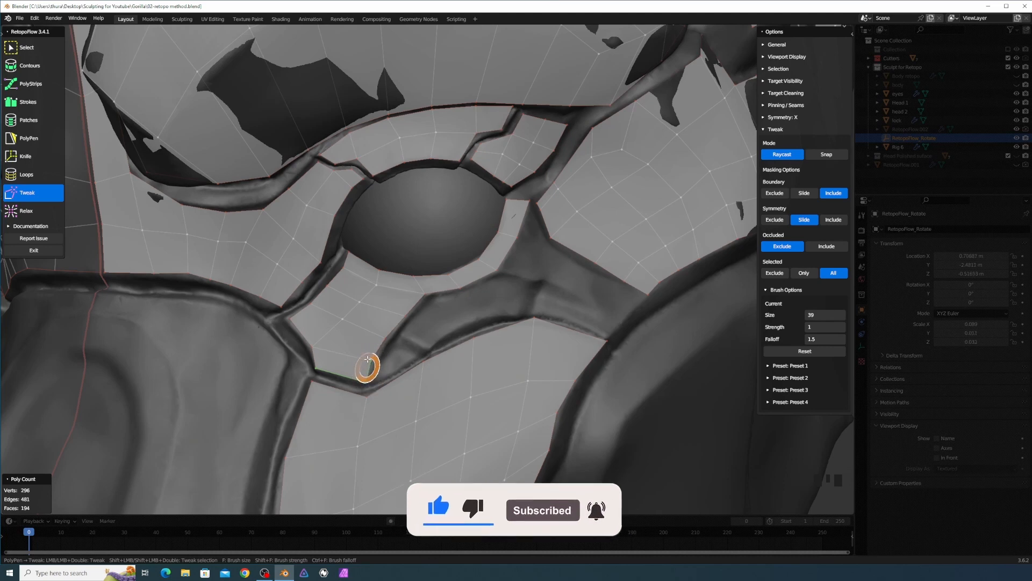
# Select the outer edges of the lower-eyelid strip and extend them with three successive strokes along the plate to the cheek groove.
pyautogui.press('5')
pyautogui.moveTo(436, 328); pyautogui.dragTo(447, 275, button='middle')
pyautogui.scroll(2, 425, 302)
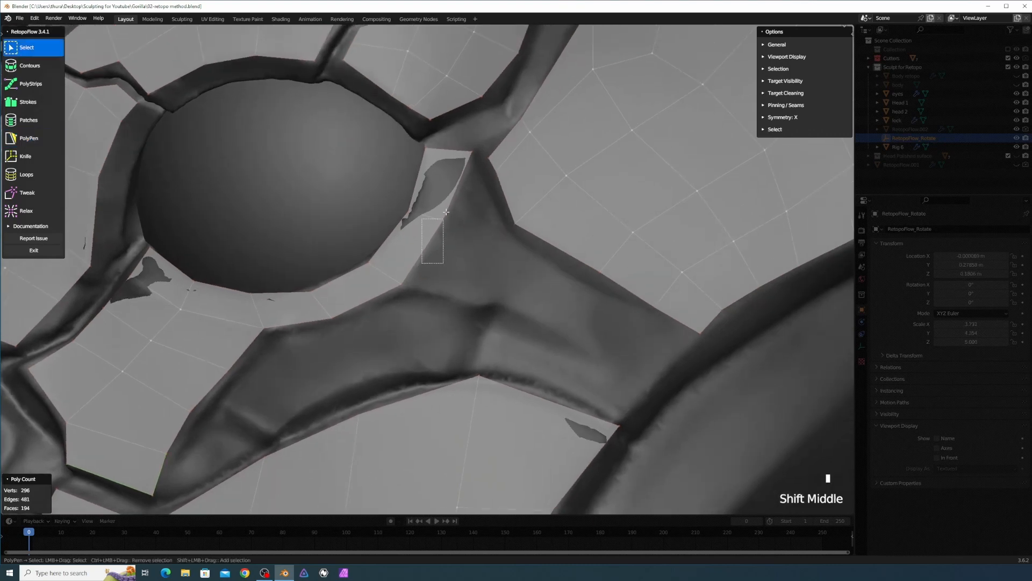
pyautogui.press('3')
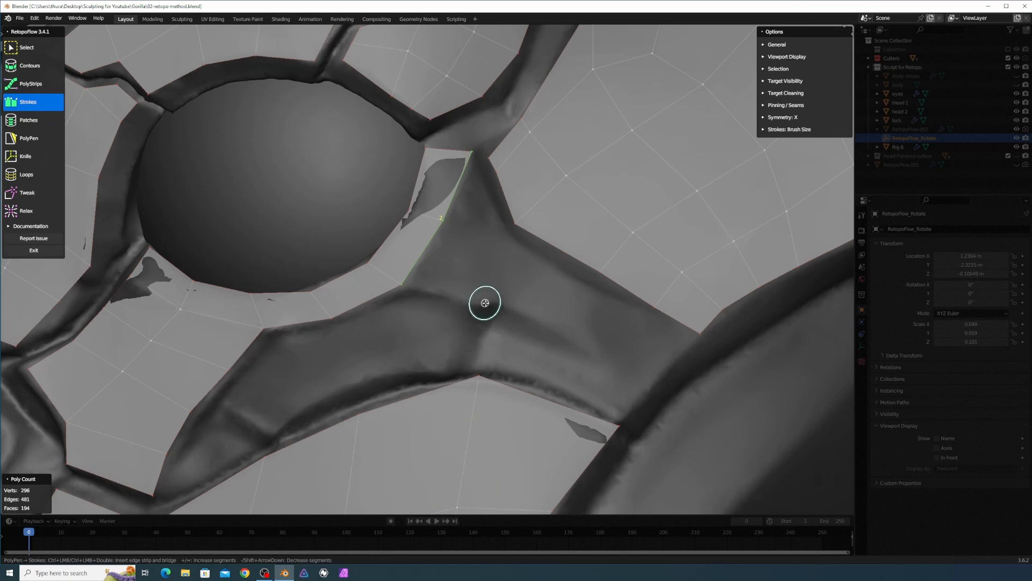
pyautogui.moveTo(480, 302); pyautogui.dragTo(515, 244)
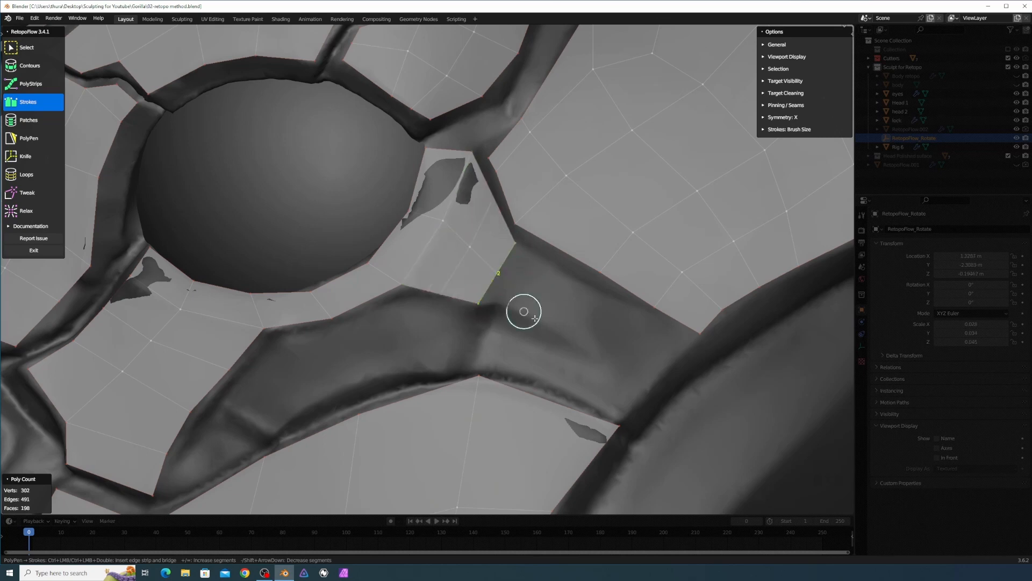
pyautogui.moveTo(547, 324); pyautogui.dragTo(576, 292)
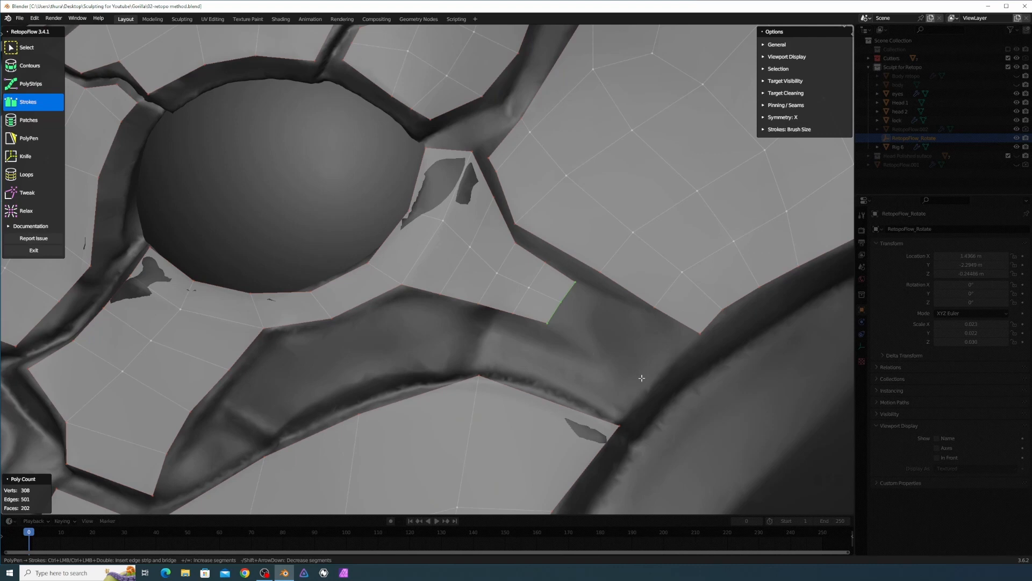
pyautogui.moveTo(646, 384); pyautogui.dragTo(686, 341)
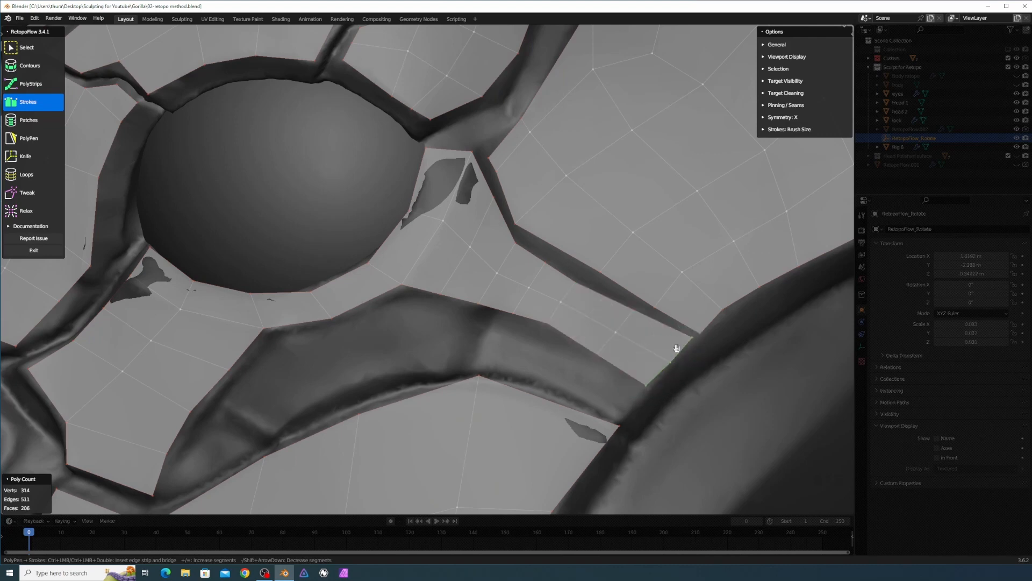
# Extend the concave lower border of the under-eye patch with a narrow band of faces from a stroke following that border.
pyautogui.scroll(-3, 567, 367)
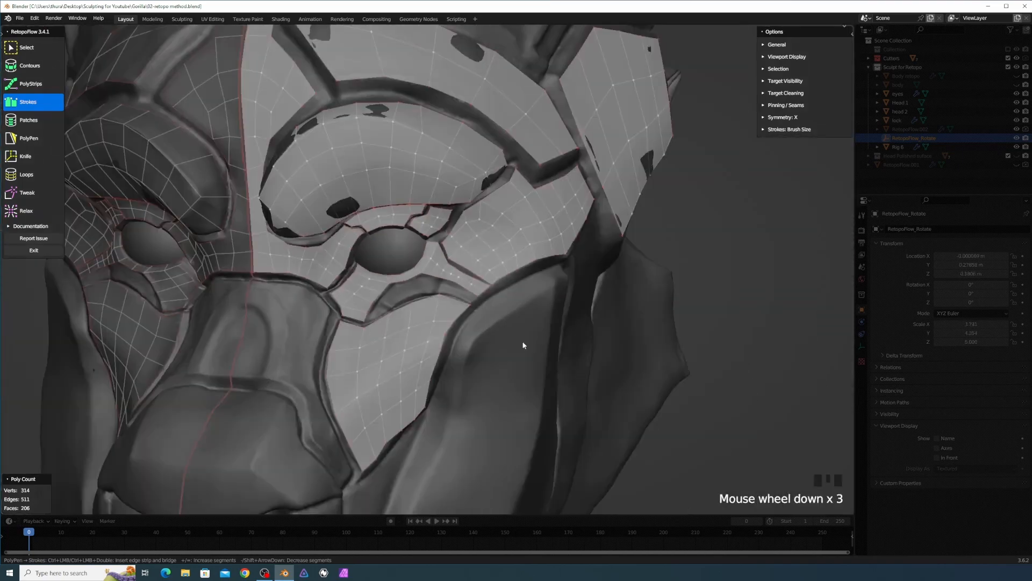
pyautogui.moveTo(523, 345); pyautogui.dragTo(433, 302, button='middle')
pyautogui.scroll(2, 428, 299)
pyautogui.scroll(-1, 337, 335)
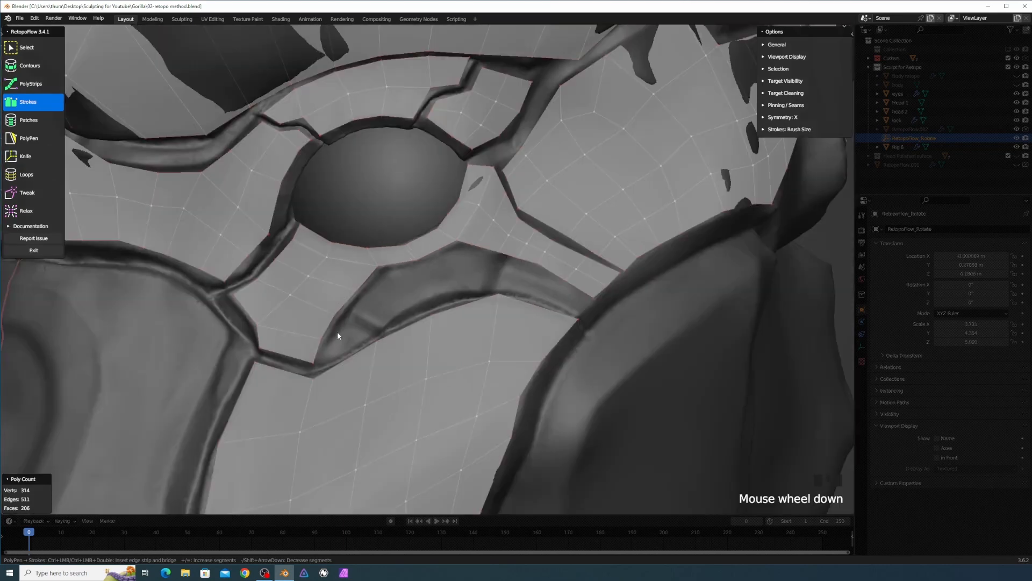
pyautogui.scroll(3, 365, 326)
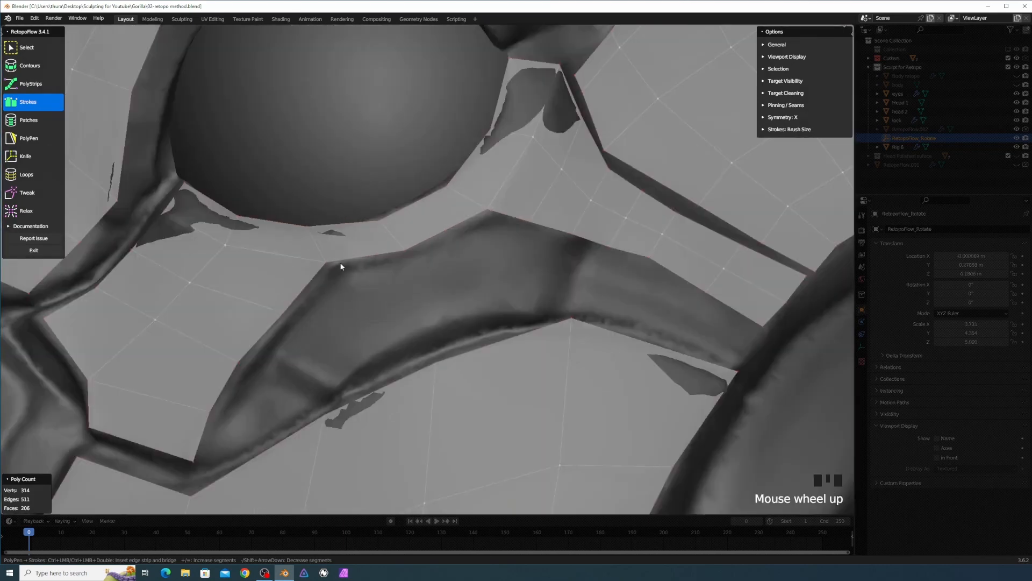
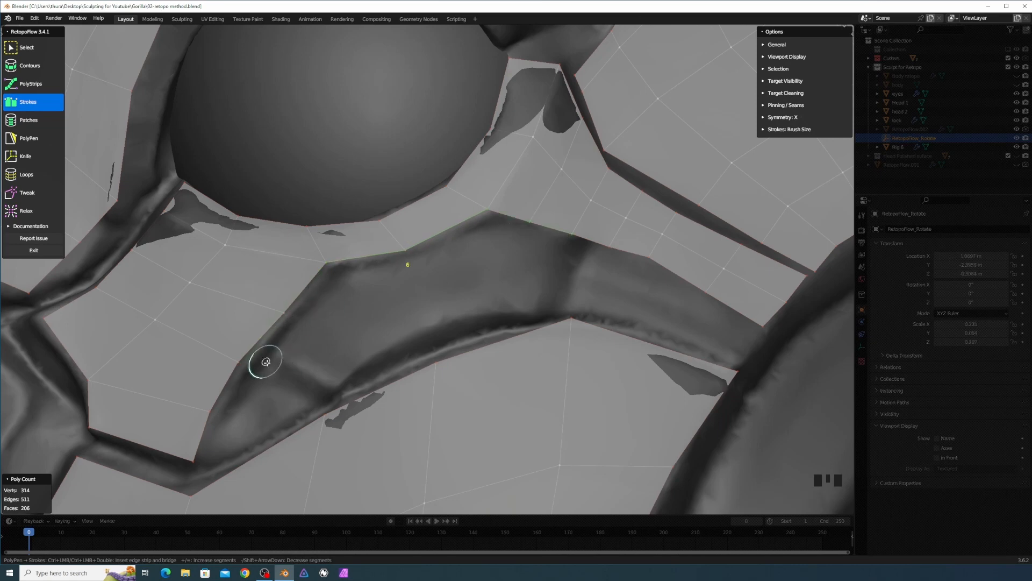
pyautogui.moveTo(269, 363)
pyautogui.keyDown('ctrl'); pyautogui.mouseDown()
pyautogui.moveTo(288, 329)
pyautogui.moveTo(340, 284)
pyautogui.moveTo(480, 234)
pyautogui.moveTo(564, 250)
pyautogui.mouseUp(); pyautogui.keyUp('ctrl')
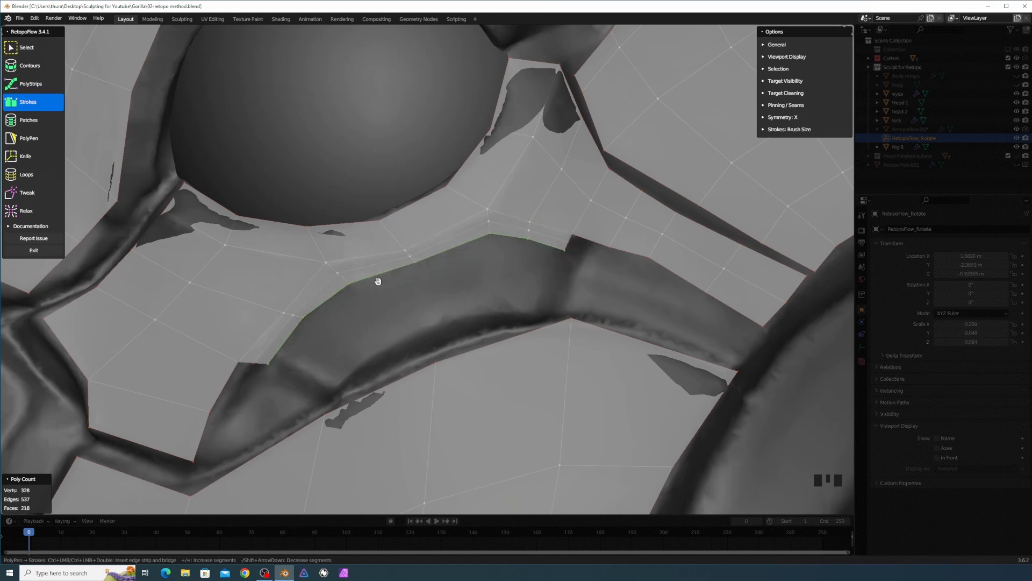
# Tweak the vertices of the new lower band closer to the under-eye patch so the band is narrow and even.
pyautogui.press('t')
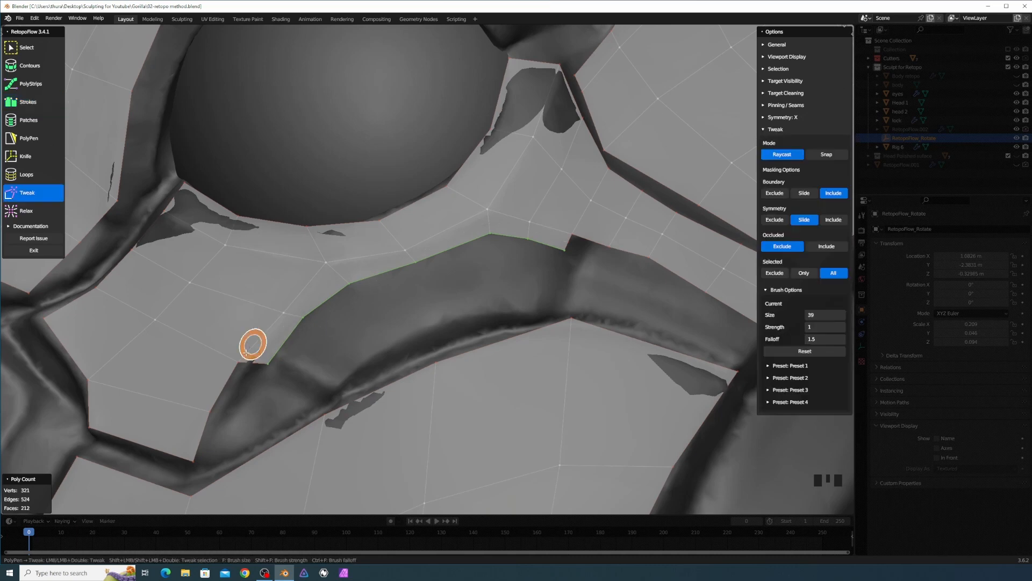
pyautogui.moveTo(270, 367); pyautogui.dragTo(268, 358)
pyautogui.moveTo(296, 318); pyautogui.dragTo(292, 313)
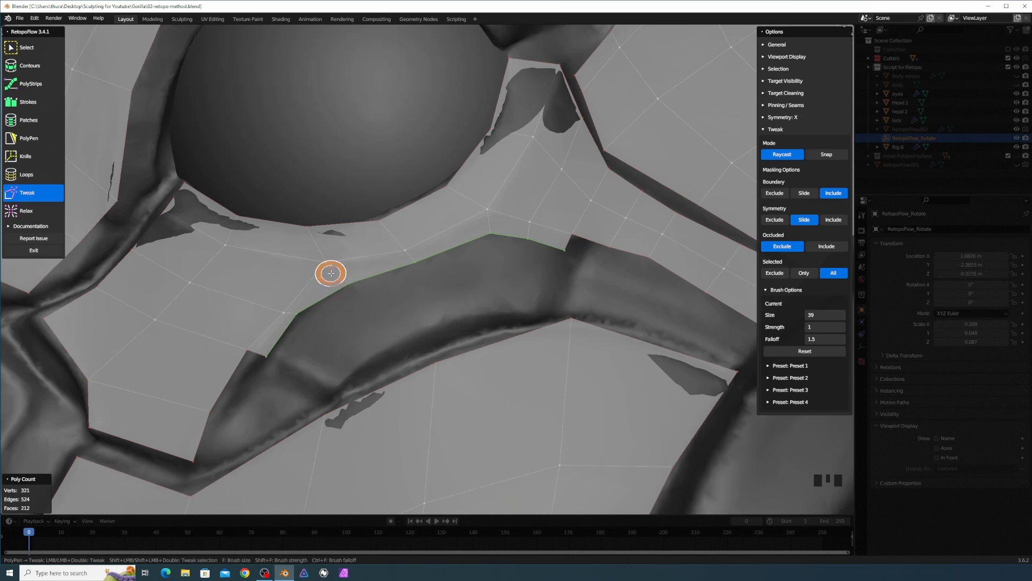
pyautogui.moveTo(350, 283); pyautogui.dragTo(337, 272)
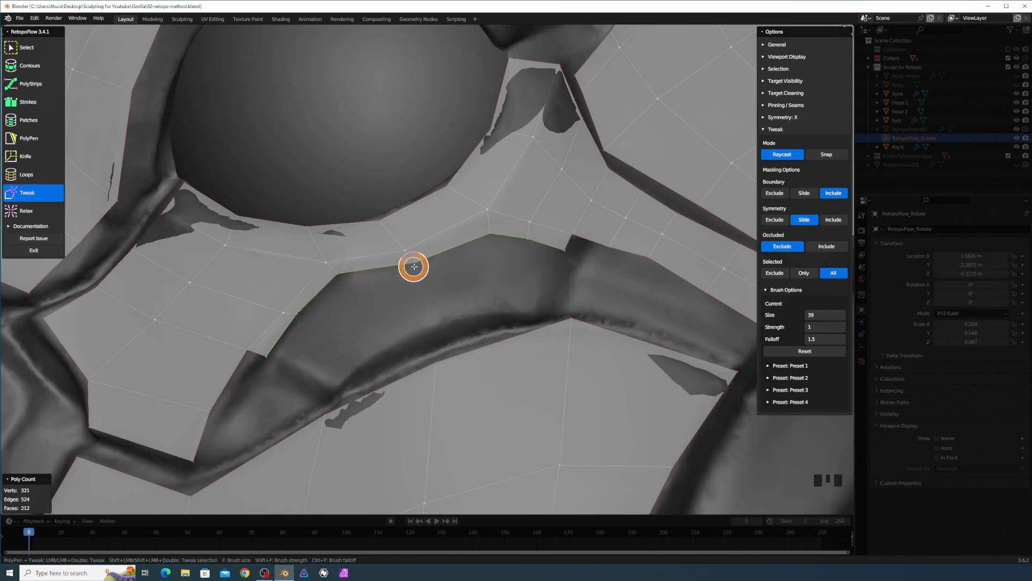
pyautogui.moveTo(415, 267); pyautogui.dragTo(410, 263)
pyautogui.moveTo(489, 242)
pyautogui.mouseDown()
pyautogui.moveTo(491, 226)
pyautogui.moveTo(558, 246)
pyautogui.mouseUp()
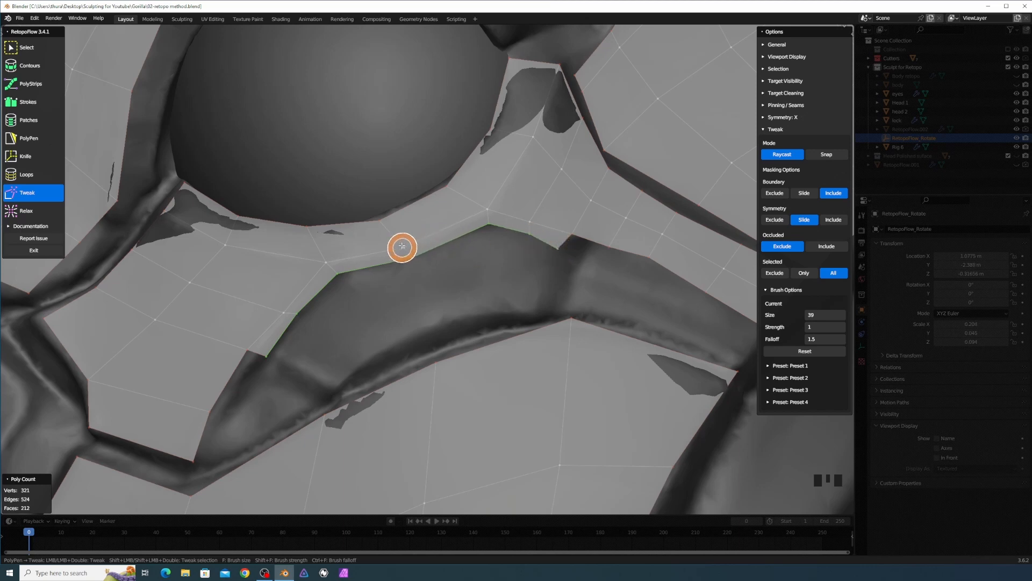
pyautogui.middleClick(420, 256)
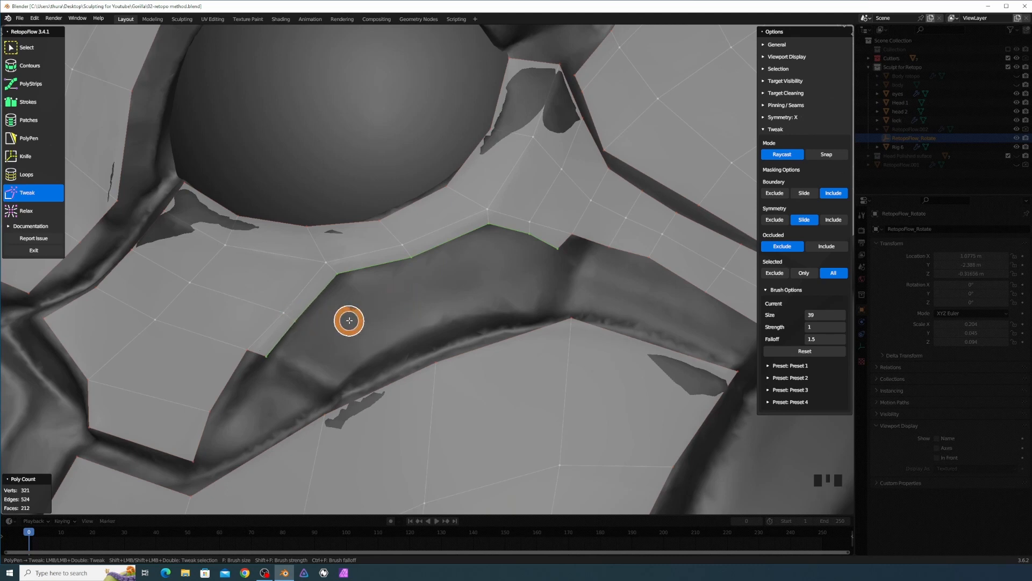
# Extend the middle of the under-eye patch downward with two strokes to the plate's lower groove.
pyautogui.press('3')
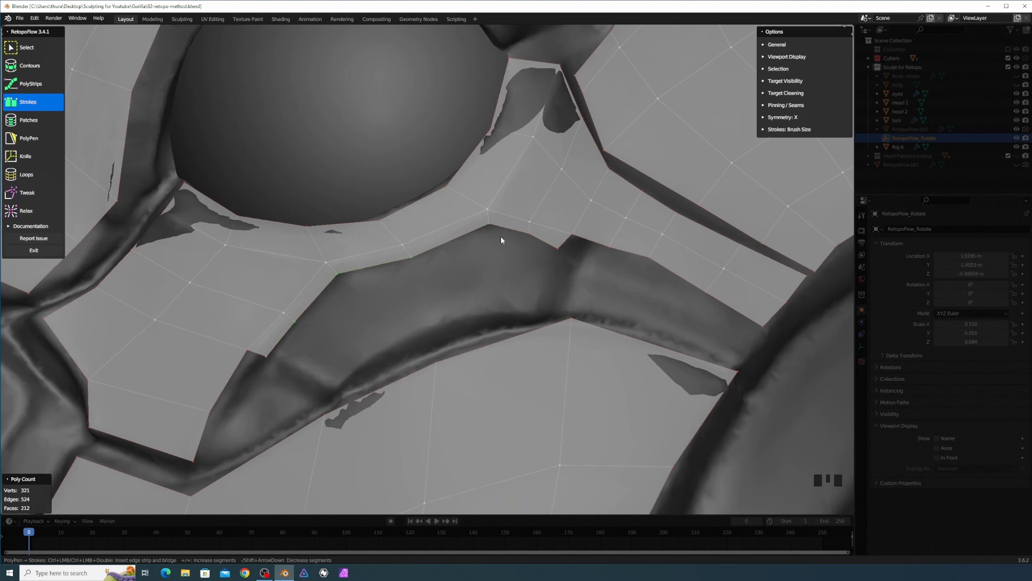
pyautogui.moveTo(311, 369)
pyautogui.mouseDown()
pyautogui.moveTo(336, 341)
pyautogui.moveTo(433, 292)
pyautogui.moveTo(542, 278)
pyautogui.mouseUp()
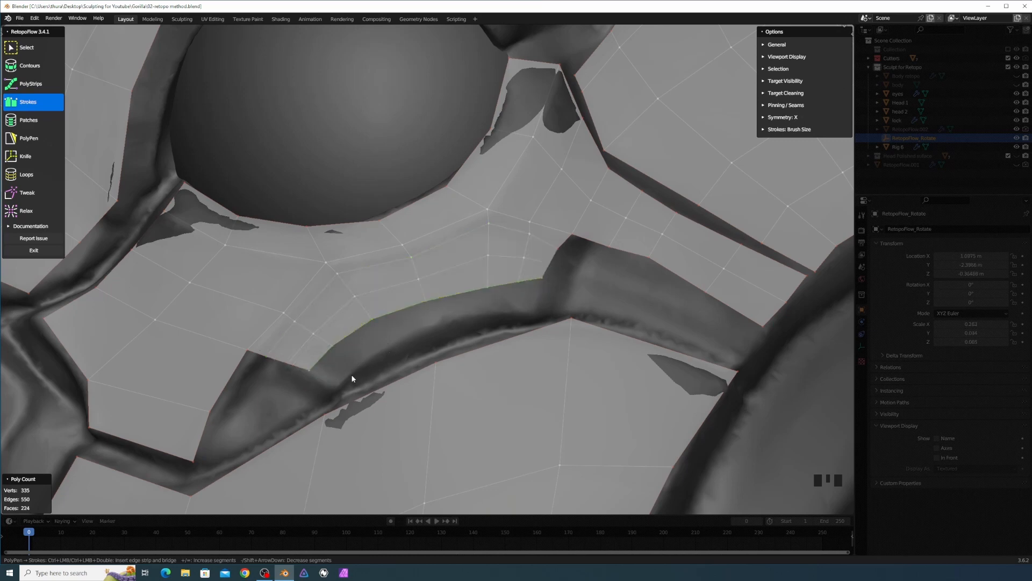
pyautogui.moveTo(334, 385)
pyautogui.mouseDown()
pyautogui.moveTo(463, 312)
pyautogui.moveTo(534, 311)
pyautogui.mouseUp()
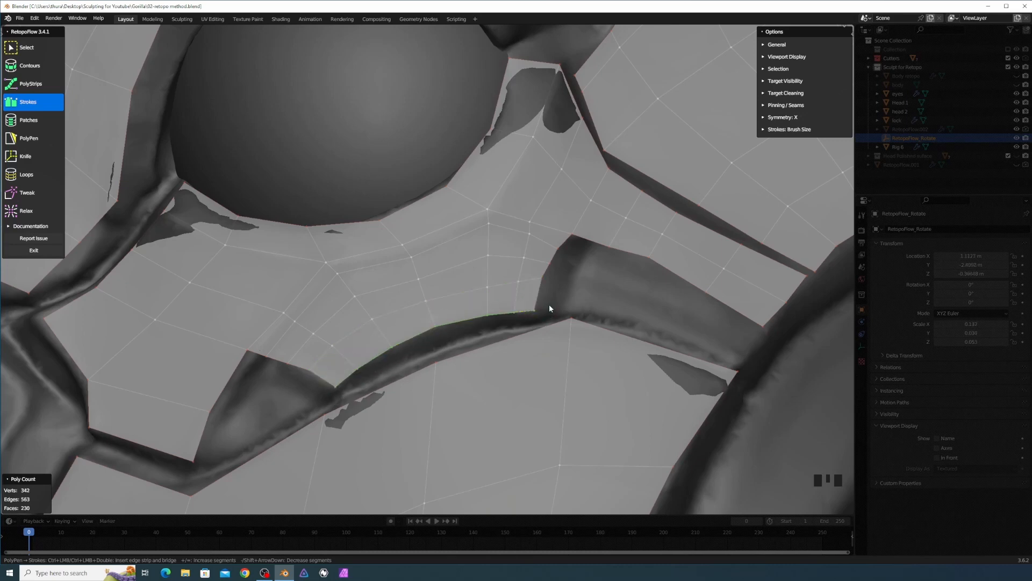
# Add narrow PolyPen faces at the corner of the outer gap and down the inner gap's side to the under-eye plate's lower tip.
pyautogui.moveTo(480, 315); pyautogui.dragTo(448, 299, button='middle')
pyautogui.scroll(-3, 459, 318)
pyautogui.scroll(-2, 460, 317)
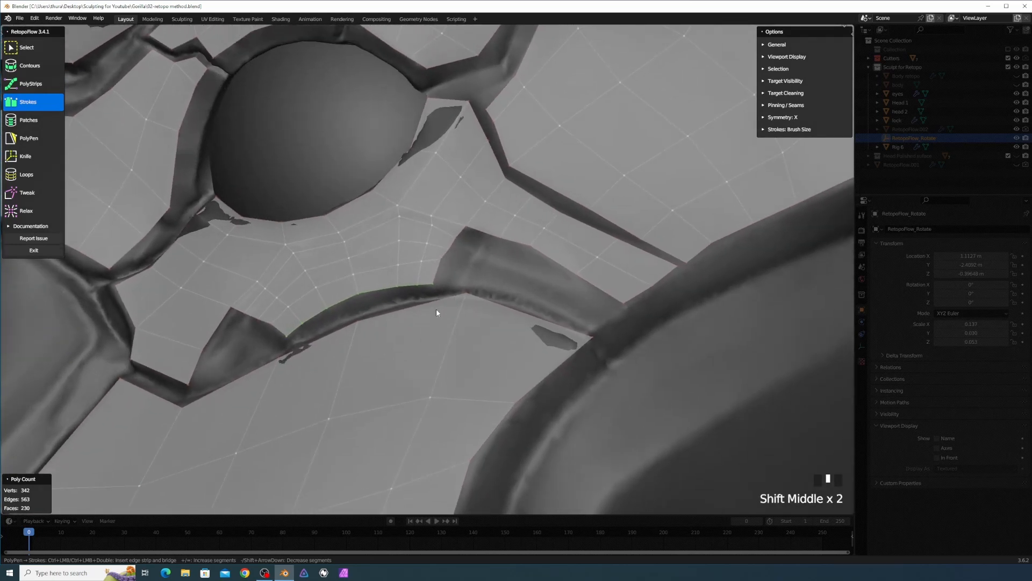
pyautogui.press('5')
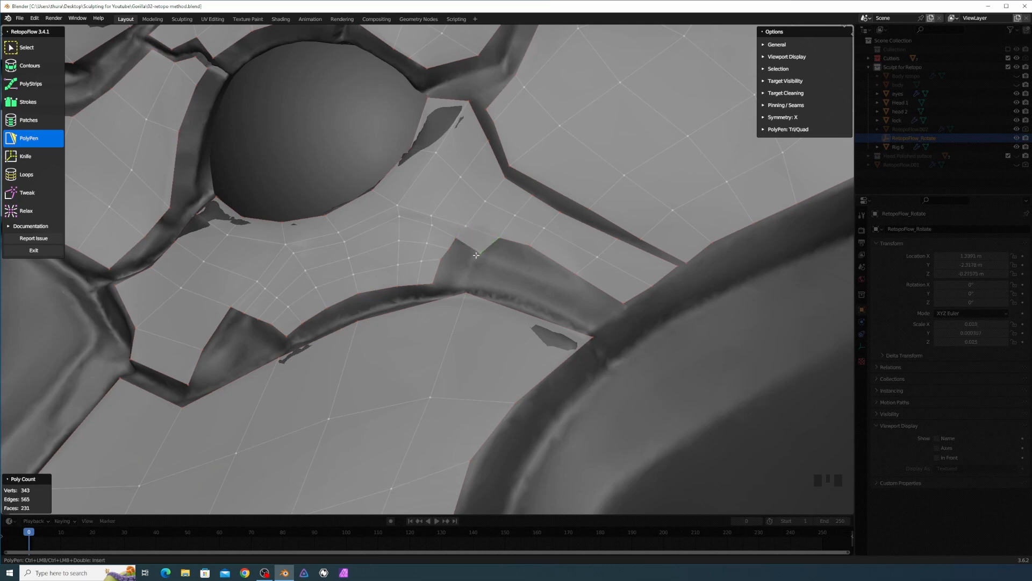
pyautogui.keyDown('shift'); pyautogui.moveTo(468, 269); pyautogui.dragTo(451, 315, button='middle'); pyautogui.keyUp('shift')
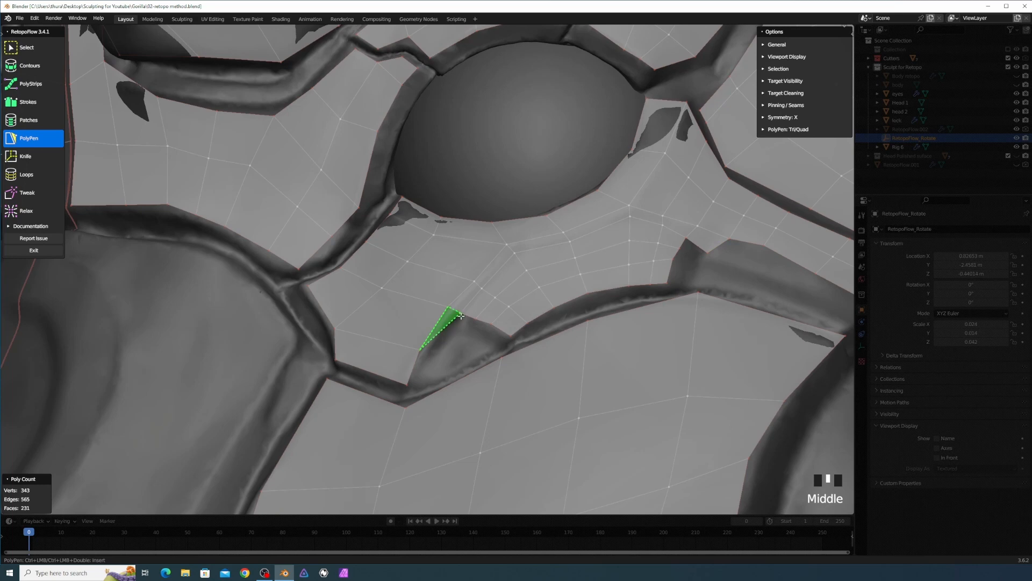
pyautogui.click(461, 315)
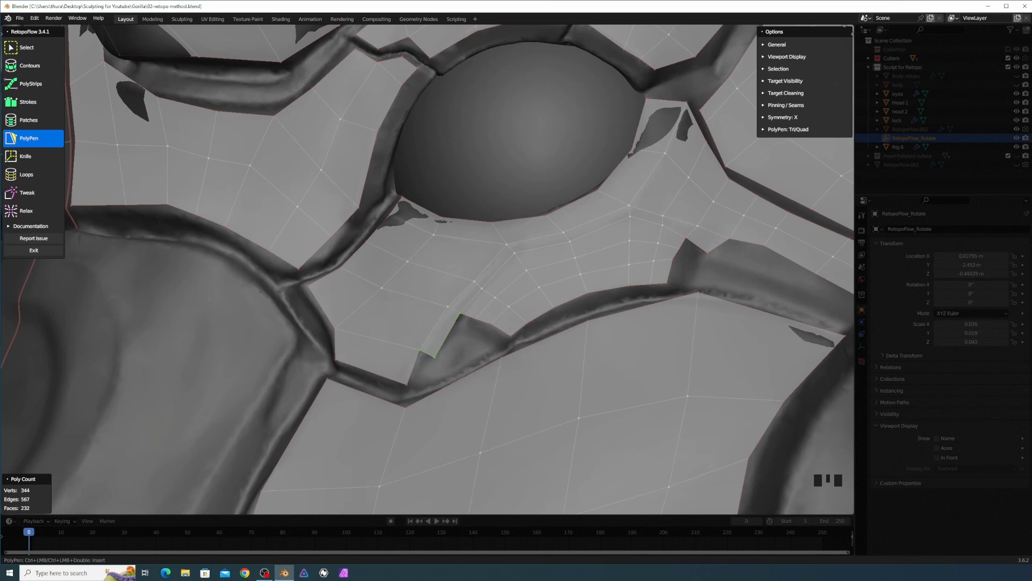
pyautogui.click(416, 384)
pyautogui.keyDown('shift'); pyautogui.moveTo(412, 379); pyautogui.dragTo(460, 353, button='middle'); pyautogui.keyUp('shift')
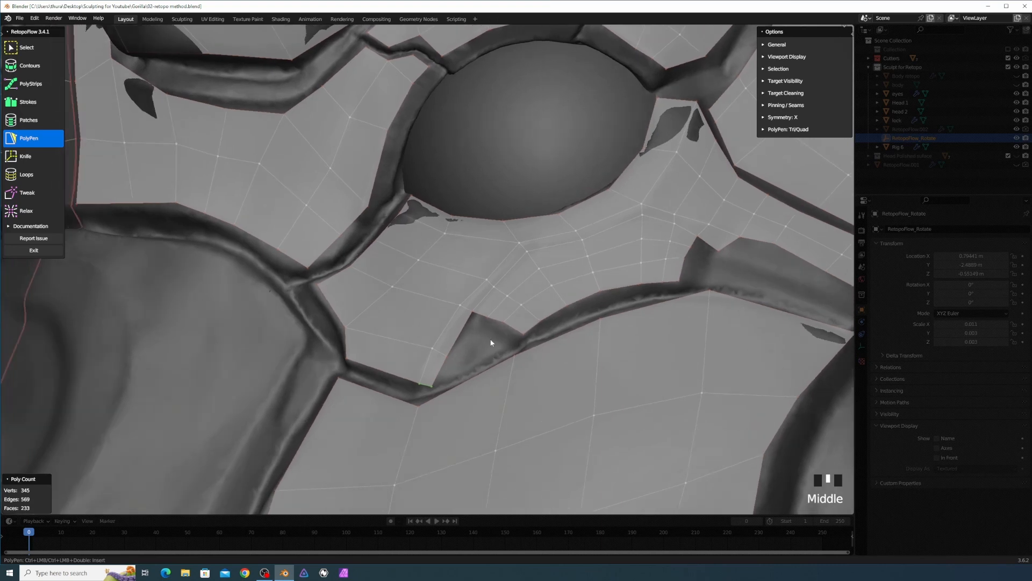
# Extend the upper edge of the inner gap in the under-eye patch downward with two three-face rows drawn with Strokes.
pyautogui.press('3')
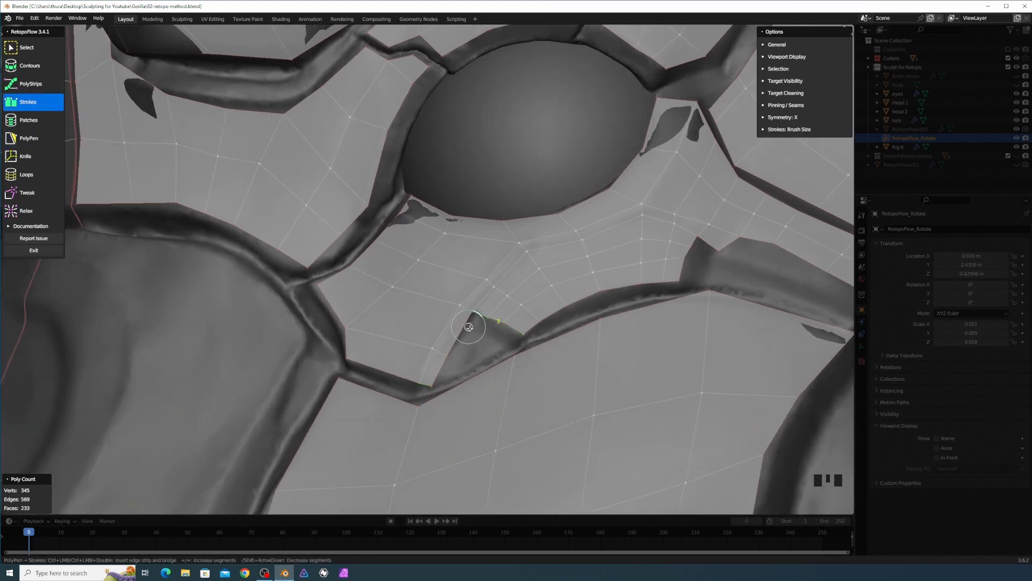
pyautogui.moveTo(473, 328); pyautogui.dragTo(511, 346)
pyautogui.keyDown('shift'); pyautogui.scroll(-1, 502, 339); pyautogui.keyUp('shift')
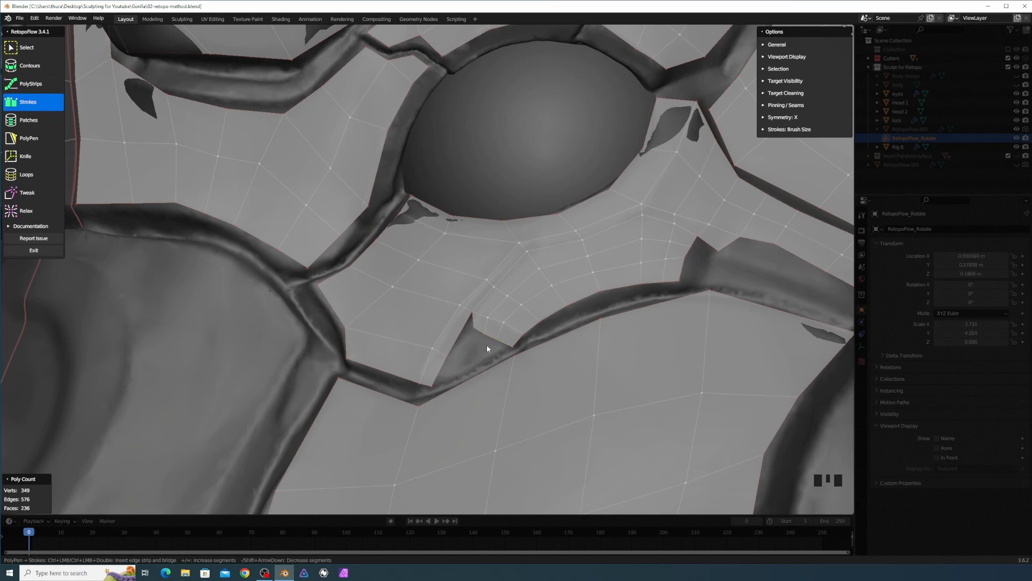
pyautogui.press('5')
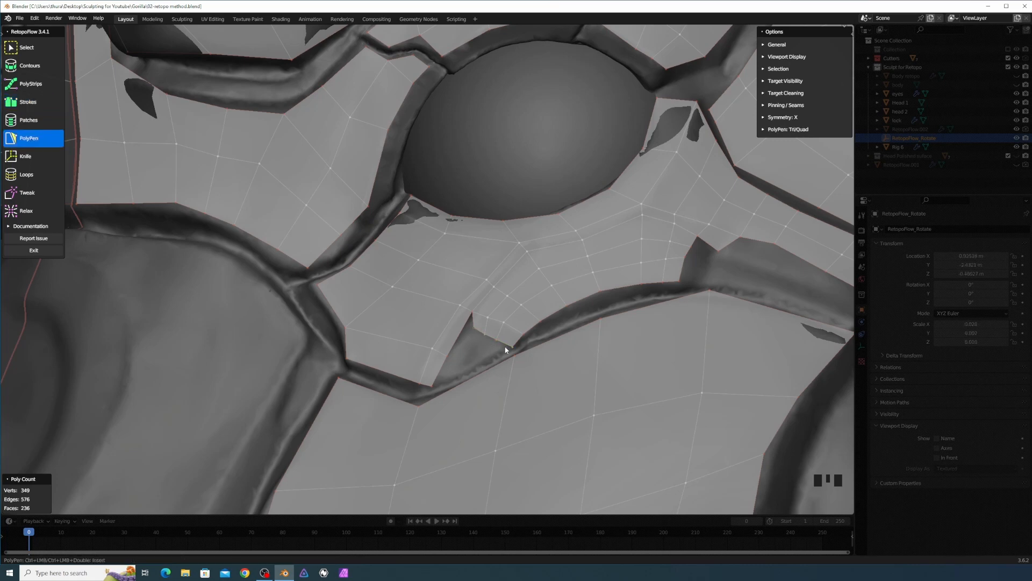
pyautogui.press('3')
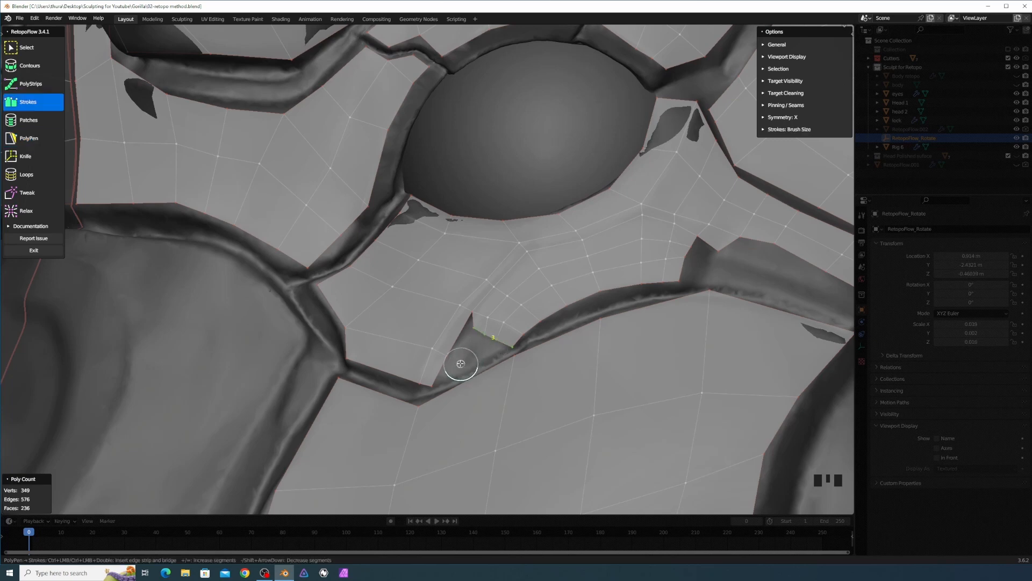
pyautogui.moveTo(461, 363); pyautogui.dragTo(506, 356)
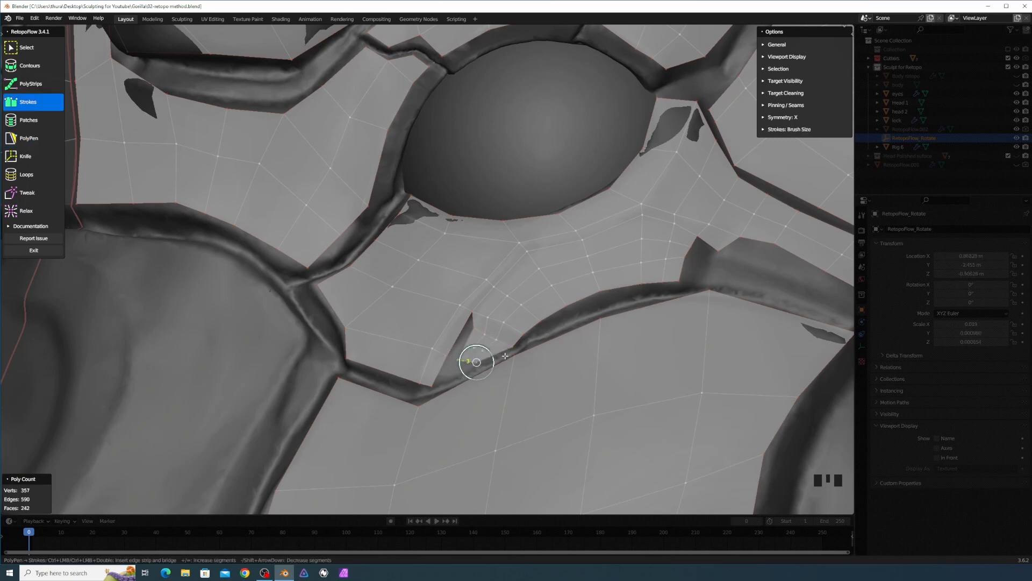
pyautogui.scroll(5, 512, 352)
pyautogui.keyDown('shift'); pyautogui.moveTo(496, 361); pyautogui.dragTo(538, 366, button='middle'); pyautogui.keyUp('shift')
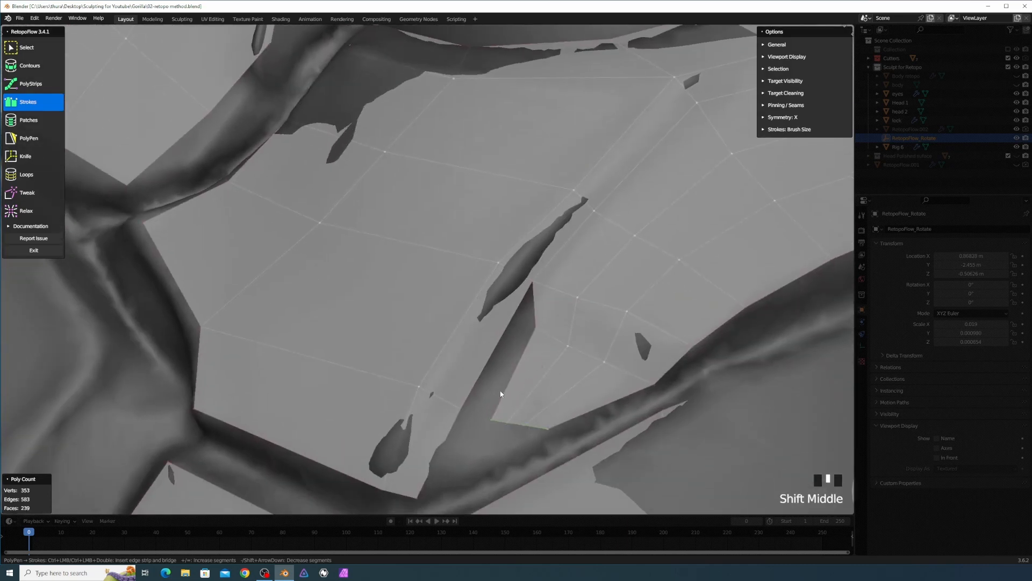
# Close the remaining inner gap with PolyPen faces joining both sides down to the lower groove of the under-eye plate.
pyautogui.press('5')
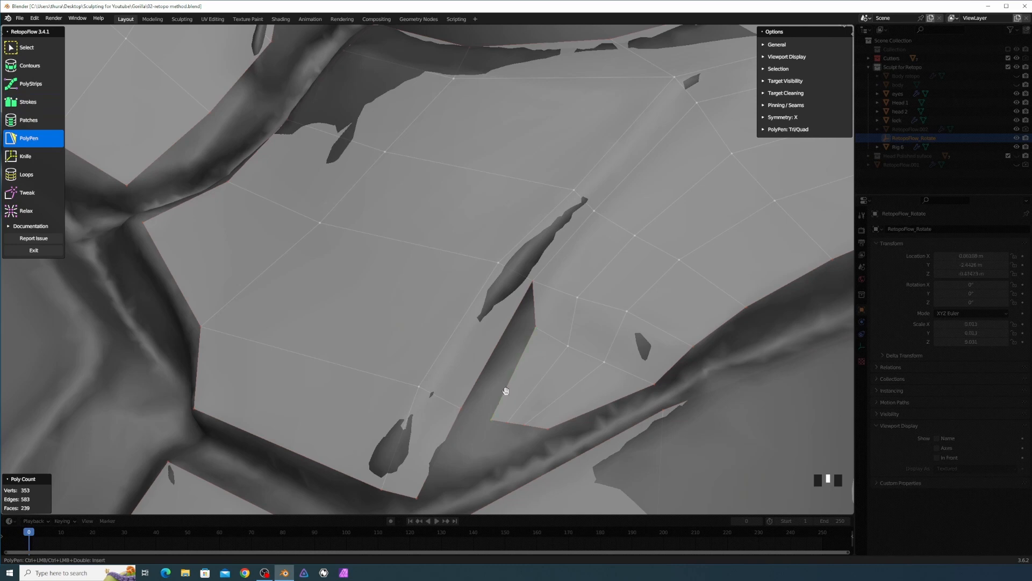
pyautogui.keyDown('ctrl'); pyautogui.click(465, 404); pyautogui.keyUp('ctrl')
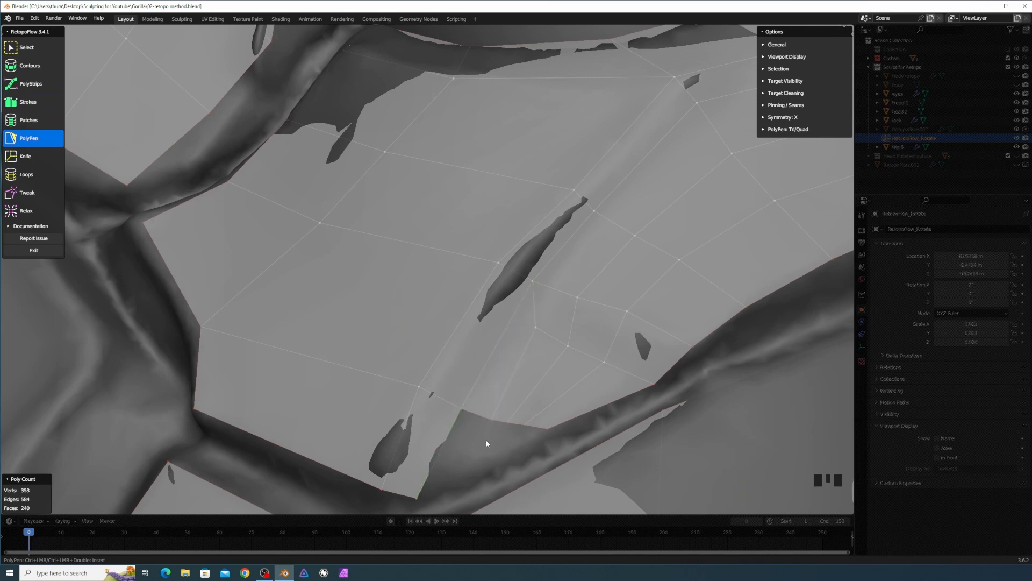
pyautogui.keyDown('ctrl'); pyautogui.click(418, 497); pyautogui.keyUp('ctrl')
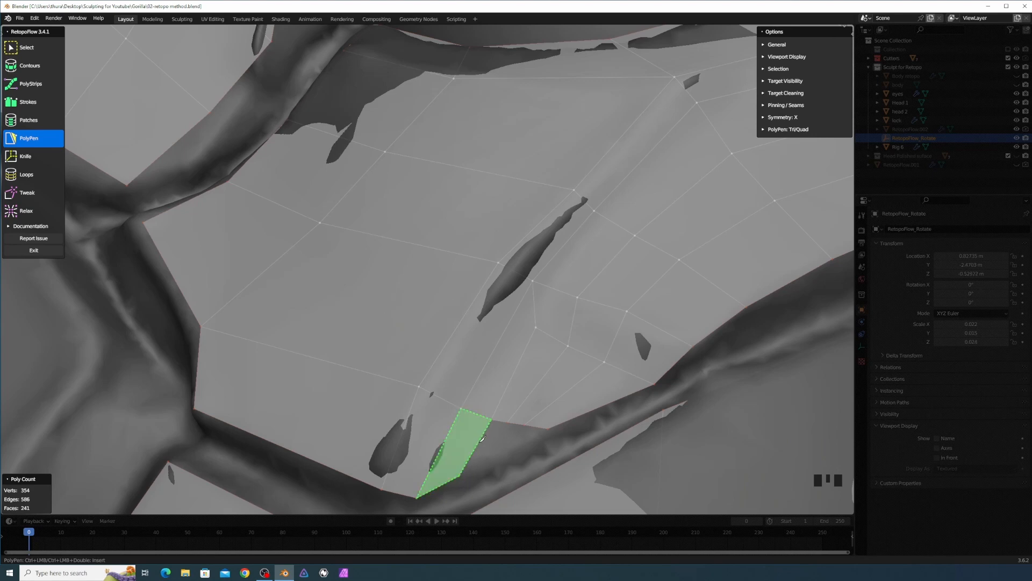
pyautogui.keyDown('ctrl'); pyautogui.click(460, 476); pyautogui.keyUp('ctrl')
pyautogui.keyDown('ctrl'); pyautogui.click(526, 426); pyautogui.keyUp('ctrl')
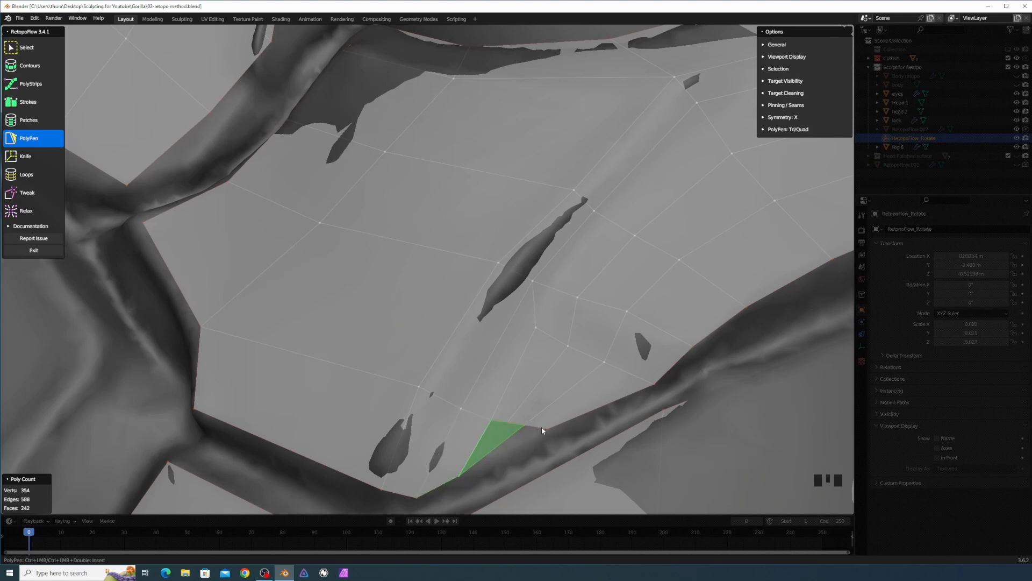
pyautogui.keyDown('ctrl'); pyautogui.click(490, 463); pyautogui.keyUp('ctrl')
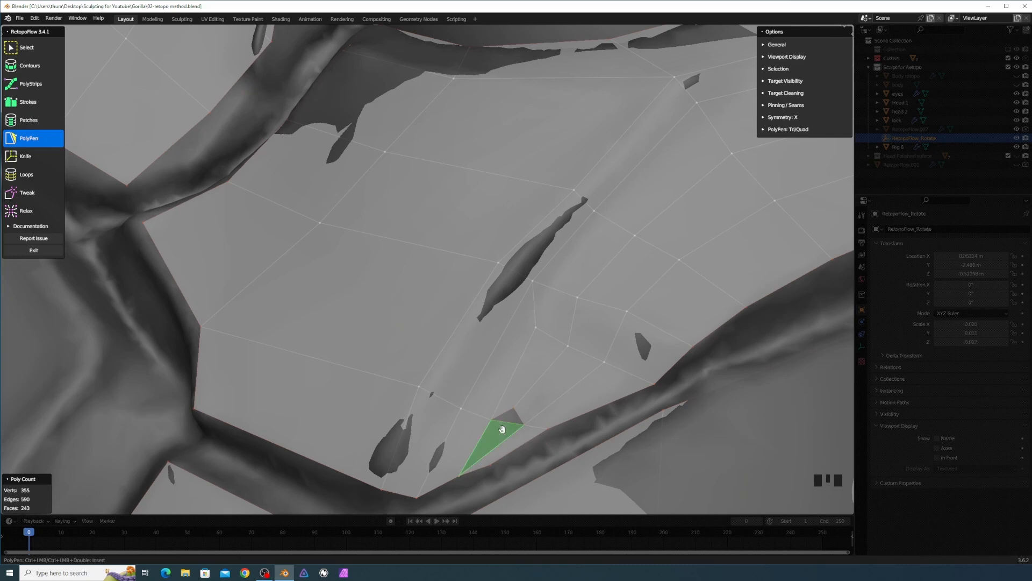
# Delete the badly shaped face beside the lower groove and refill the opening with a quad.
pyautogui.press('x')
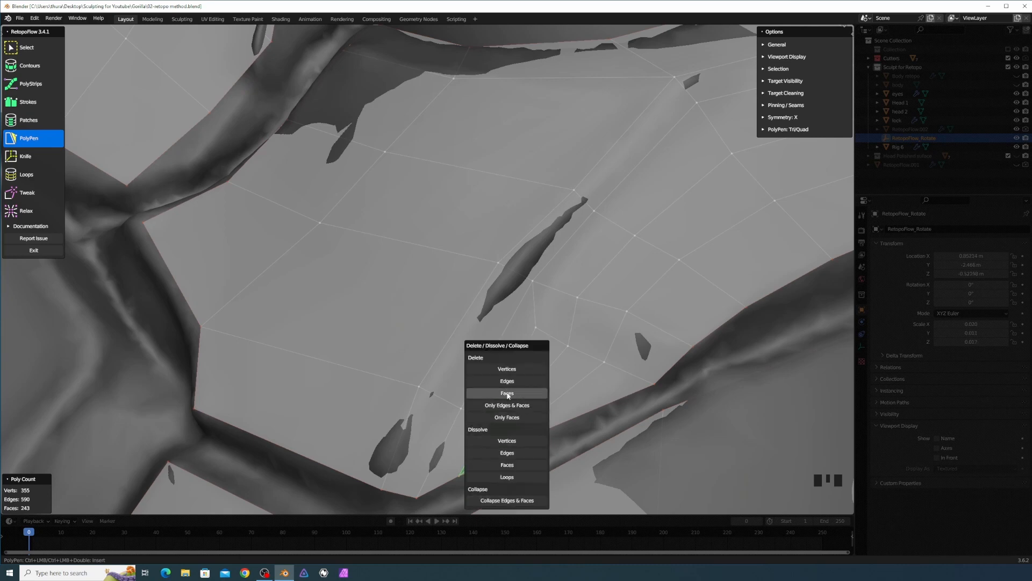
pyautogui.click(507, 393)
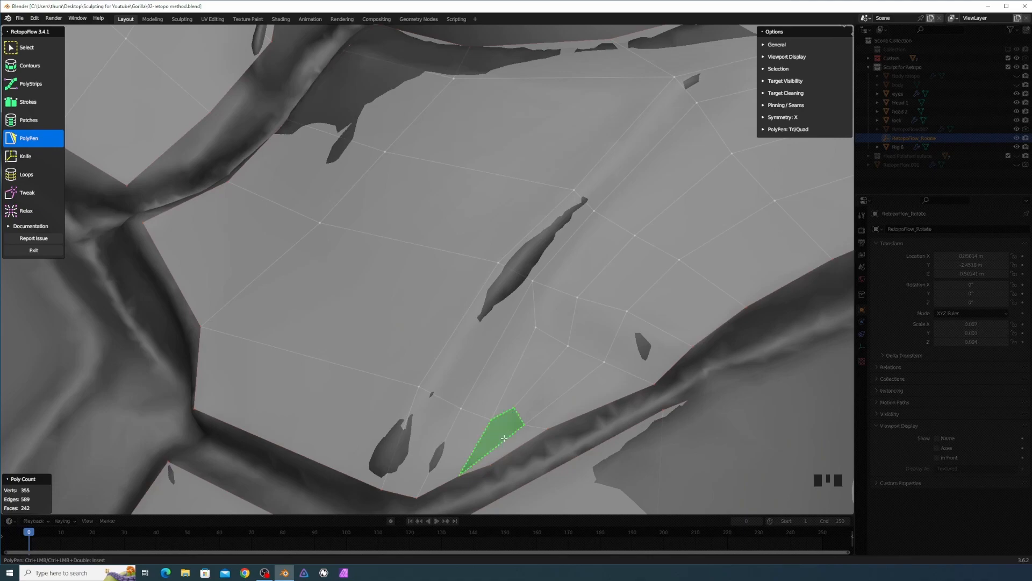
pyautogui.click(504, 439)
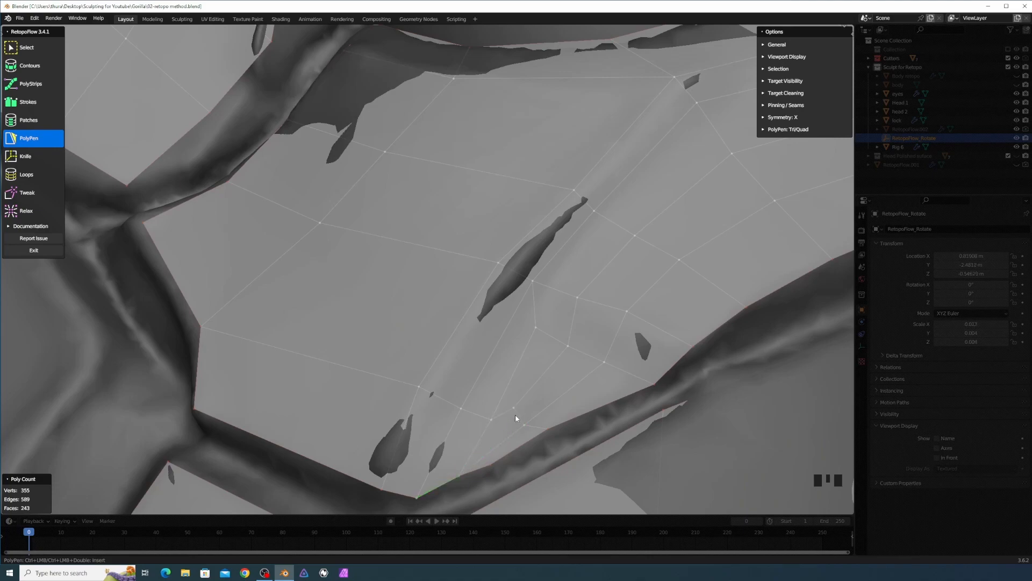
# Add narrow PolyPen faces down the inner side of the outer gap to the lower border of the under-eye plate.
pyautogui.scroll(-2, 557, 405)
pyautogui.keyDown('shift'); pyautogui.moveTo(557, 406); pyautogui.dragTo(541, 317, button='middle'); pyautogui.keyUp('shift')
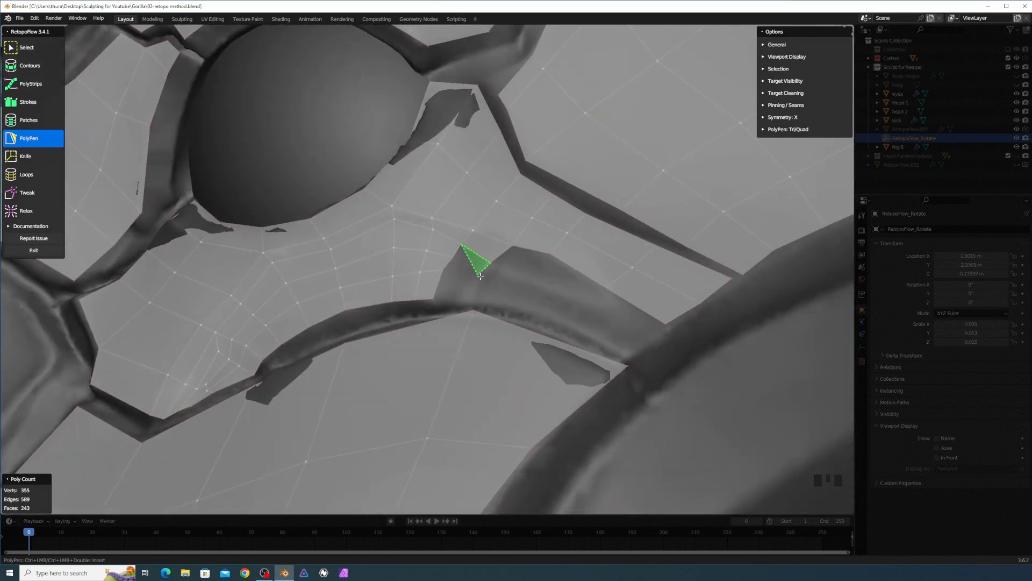
pyautogui.click(456, 267)
pyautogui.keyDown('ctrl'); pyautogui.click(461, 272); pyautogui.keyUp('ctrl')
pyautogui.keyDown('ctrl'); pyautogui.click(448, 280); pyautogui.keyUp('ctrl')
pyautogui.hotkey('ctrl', 'z')
pyautogui.keyDown('ctrl'); pyautogui.click(451, 262); pyautogui.keyUp('ctrl')
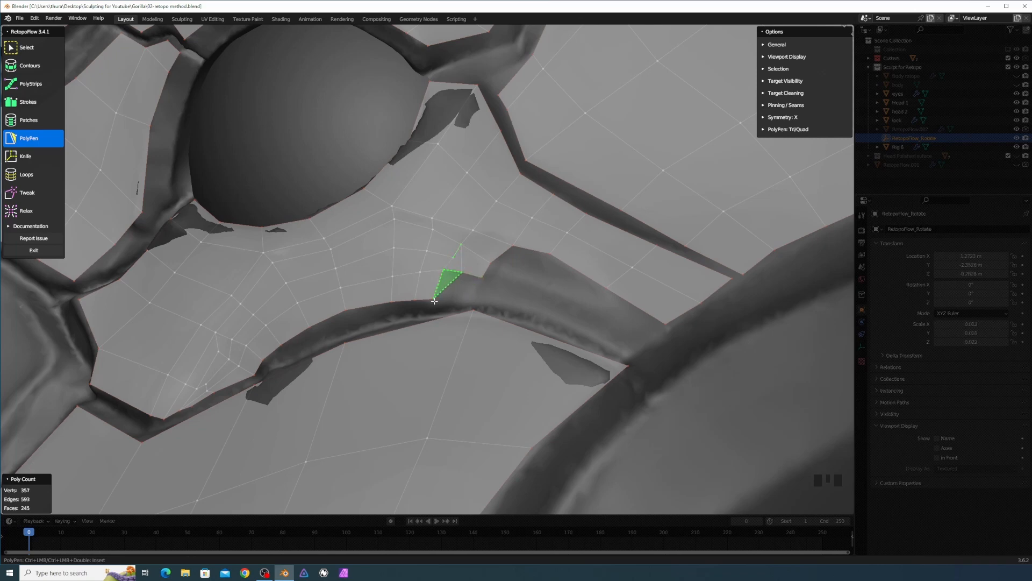
pyautogui.keyDown('ctrl'); pyautogui.click(457, 301); pyautogui.keyUp('ctrl')
pyautogui.keyDown('ctrl'); pyautogui.click(454, 301); pyautogui.keyUp('ctrl')
pyautogui.keyDown('ctrl'); pyautogui.click(469, 302); pyautogui.keyUp('ctrl')
pyautogui.keyDown('ctrl'); pyautogui.click(481, 277); pyautogui.keyUp('ctrl')
pyautogui.click(772, 343)
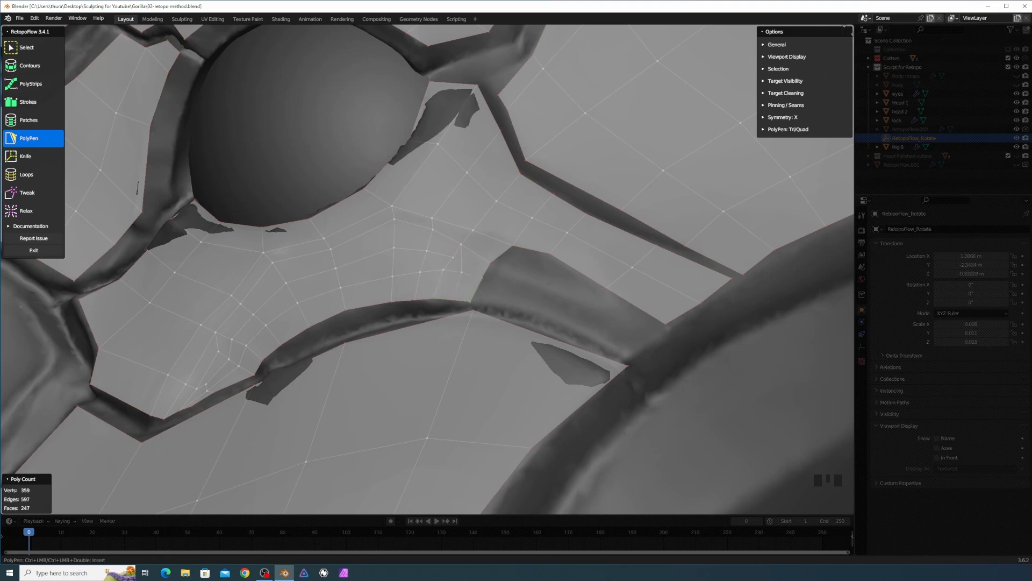
# Fill the outer gap of the under-eye patch with rows of faces from a stroke along the plate's lower border.
pyautogui.keyDown('shift'); pyautogui.moveTo(774, 345); pyautogui.dragTo(452, 287, button='middle'); pyautogui.keyUp('shift')
pyautogui.moveTo(308, 263); pyautogui.dragTo(316, 264, button='middle')
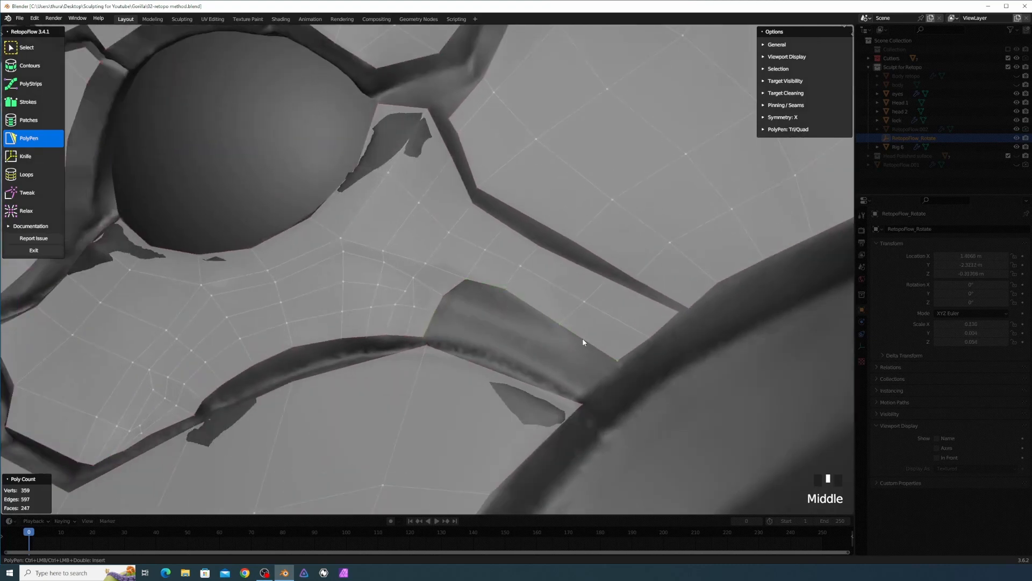
pyautogui.press('3')
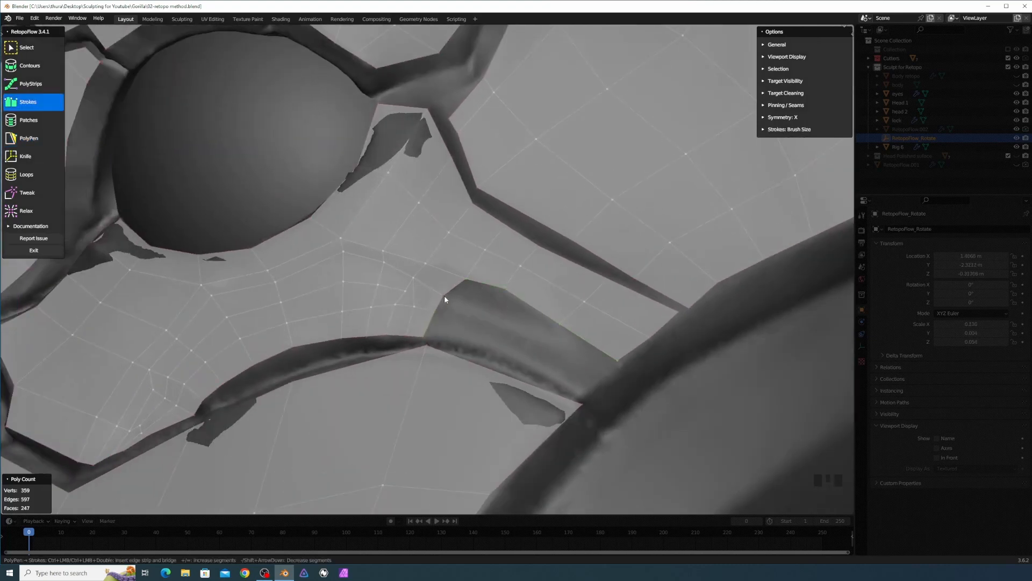
pyautogui.moveTo(420, 337)
pyautogui.mouseDown()
pyautogui.moveTo(491, 345)
pyautogui.moveTo(579, 397)
pyautogui.mouseUp()
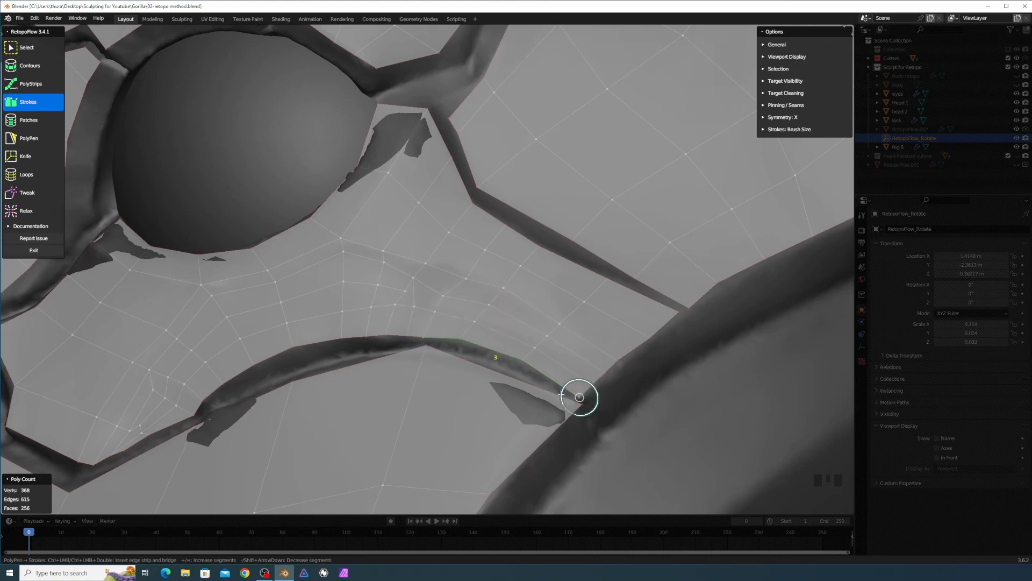
# Start the cheek plate patch with a nine-segment stroke along its inner border and extend it into two face rows with a second stroke.
pyautogui.scroll(-3, 533, 368)
pyautogui.keyDown('shift'); pyautogui.moveTo(532, 369); pyautogui.dragTo(508, 332, button='middle'); pyautogui.keyUp('shift')
pyautogui.scroll(1, 521, 376)
pyautogui.scroll(-2, 519, 376)
pyautogui.moveTo(475, 325)
pyautogui.mouseDown(button='middle')
pyautogui.moveTo(467, 317)
pyautogui.moveTo(452, 346)
pyautogui.moveTo(473, 341)
pyautogui.moveTo(434, 350)
pyautogui.mouseUp(button='middle')
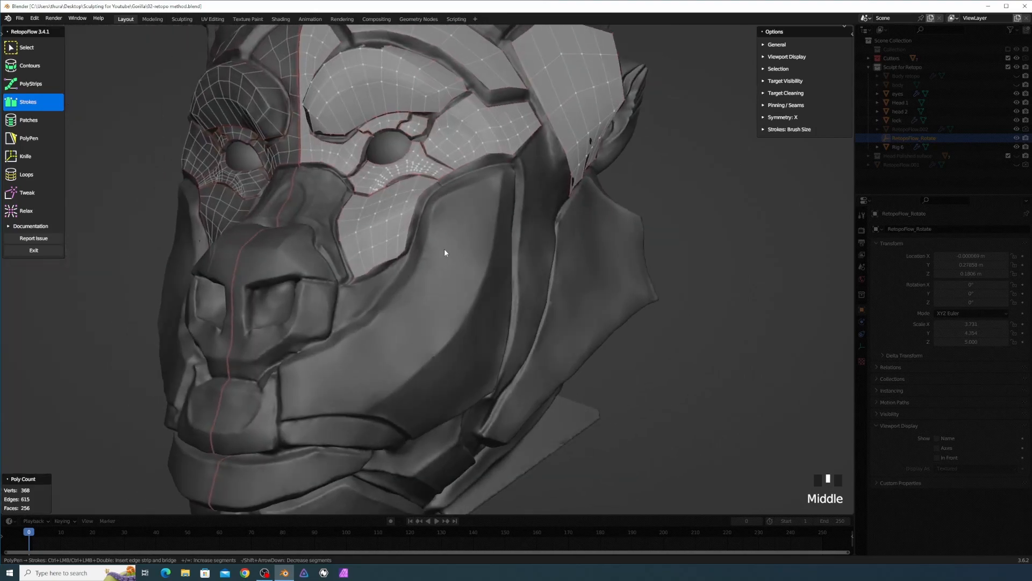
pyautogui.moveTo(395, 301); pyautogui.dragTo(294, 374, button='middle')
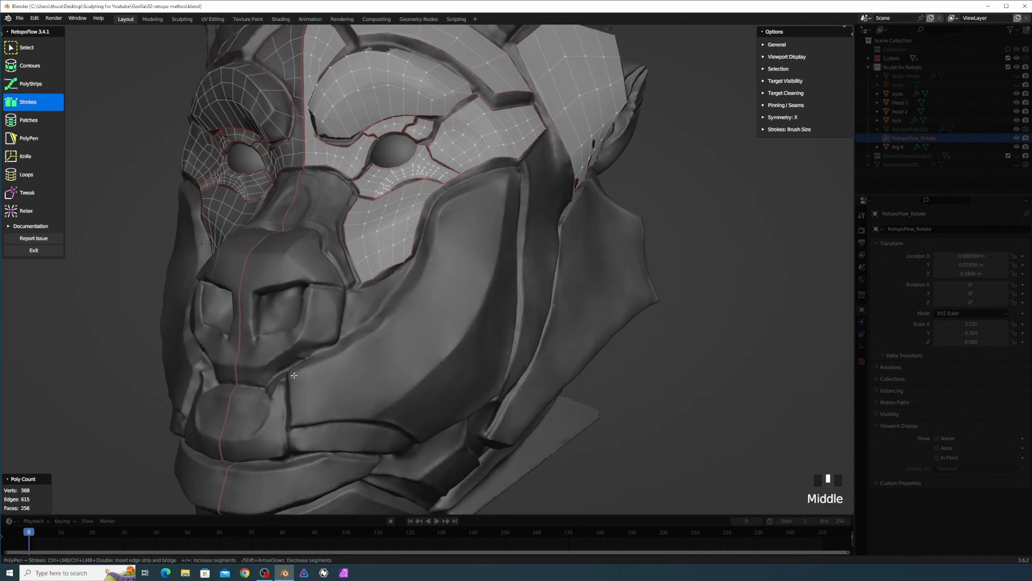
pyautogui.moveTo(292, 375)
pyautogui.mouseDown()
pyautogui.moveTo(403, 306)
pyautogui.moveTo(423, 282)
pyautogui.moveTo(441, 212)
pyautogui.mouseUp()
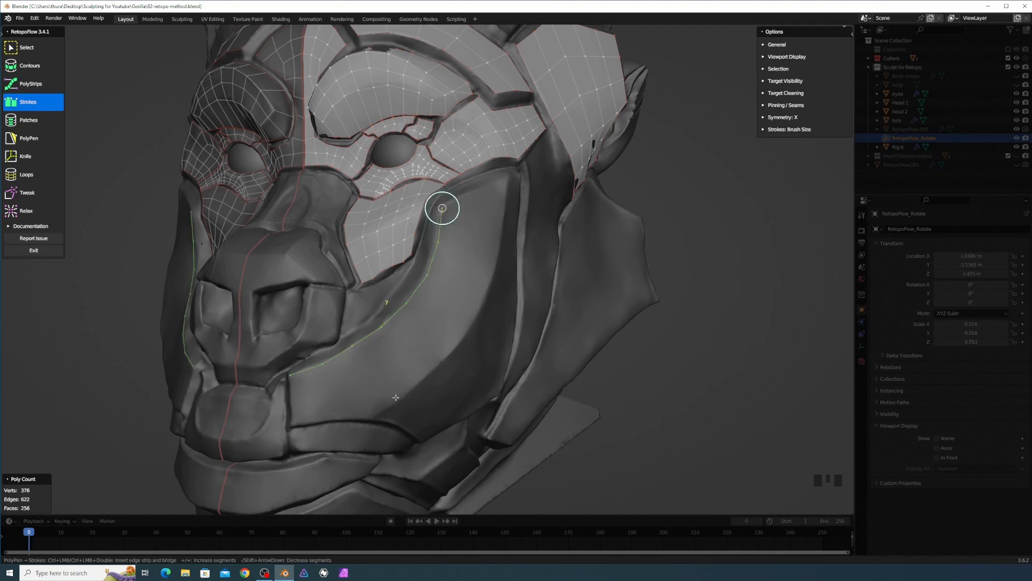
pyautogui.press('+')
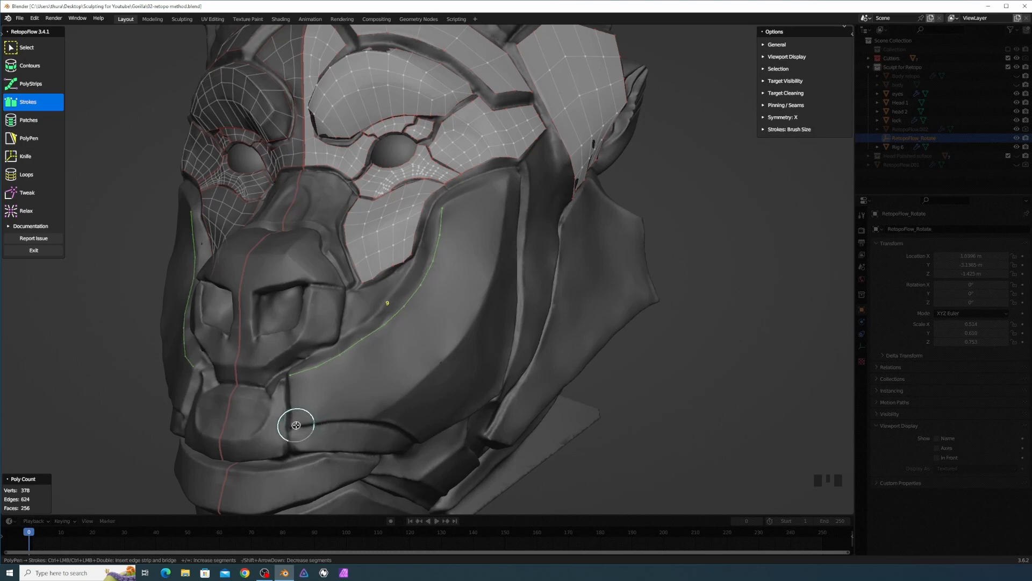
pyautogui.moveTo(306, 425)
pyautogui.mouseDown()
pyautogui.moveTo(348, 424)
pyautogui.moveTo(429, 368)
pyautogui.moveTo(500, 256)
pyautogui.moveTo(507, 179)
pyautogui.mouseUp()
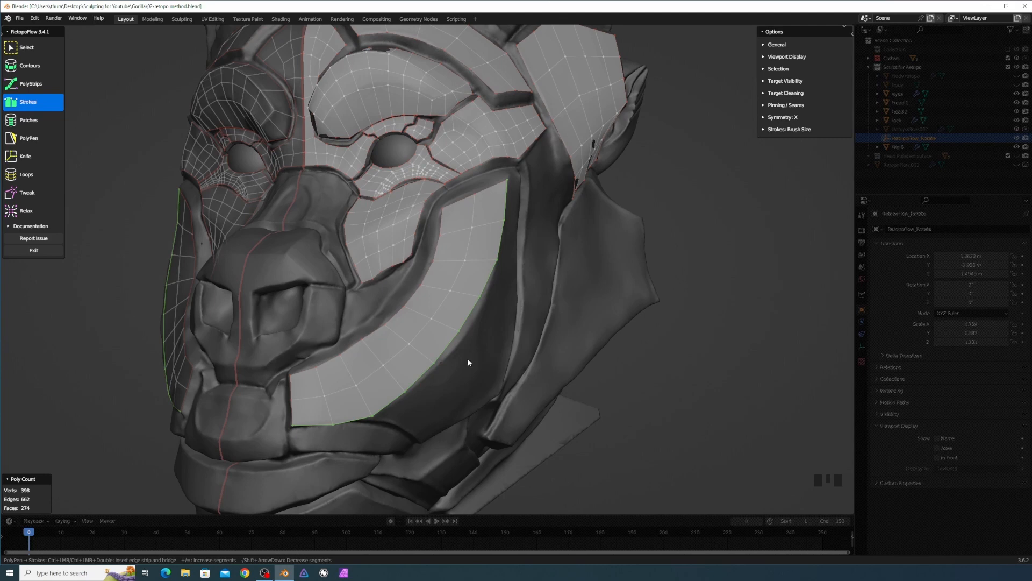
# Tweak the outer edge of the new cheek strip into an even curve that follows the plate's lower front border.
pyautogui.press('c')
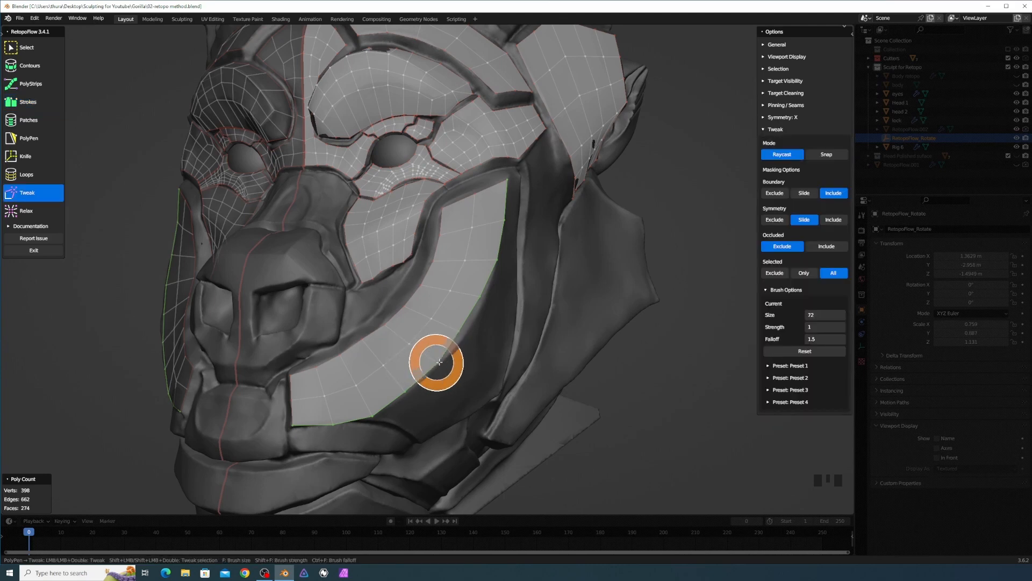
pyautogui.moveTo(440, 362); pyautogui.dragTo(481, 300)
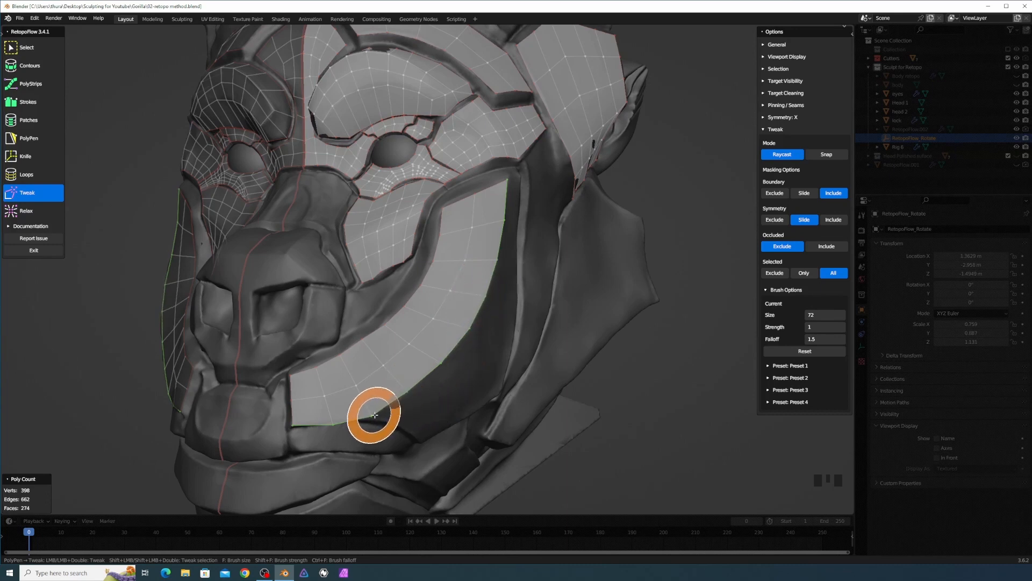
pyautogui.moveTo(334, 424); pyautogui.dragTo(331, 420)
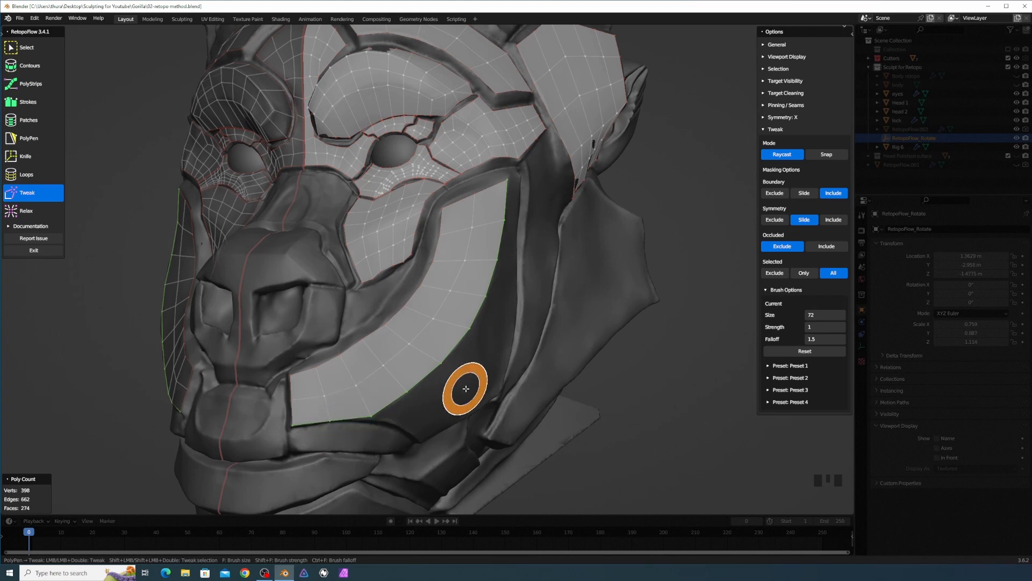
pyautogui.moveTo(465, 388); pyautogui.dragTo(470, 395, button='middle')
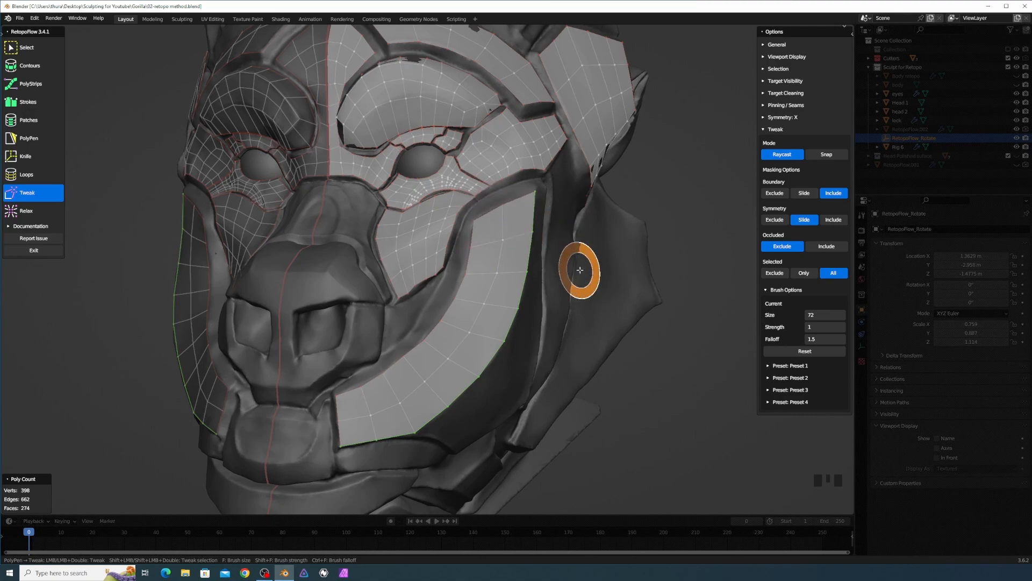
# Extend the cheek strip over the rest of the plate with a stroke along its lower and rear borders.
pyautogui.moveTo(553, 318); pyautogui.dragTo(516, 307, button='middle')
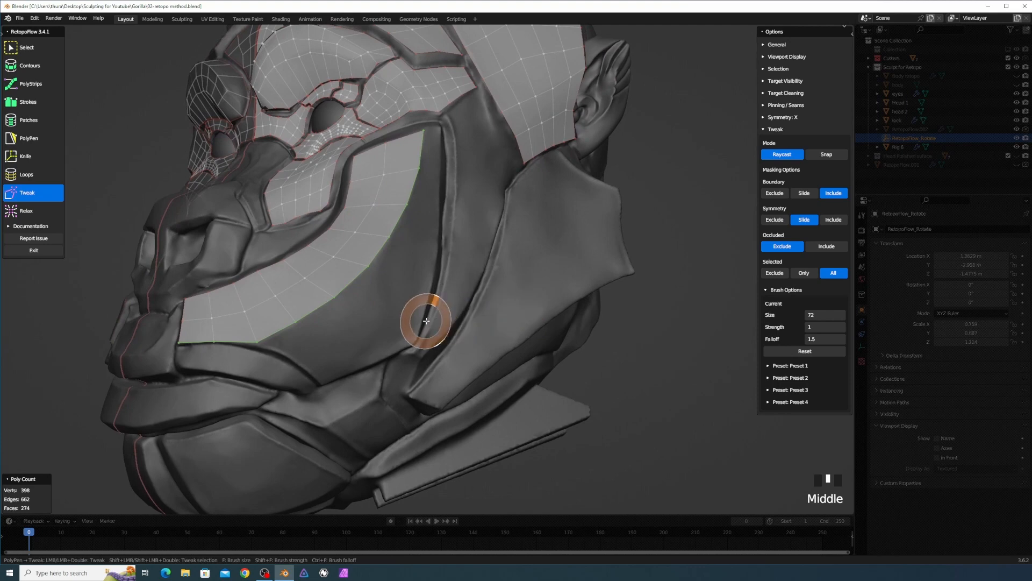
pyautogui.press('3')
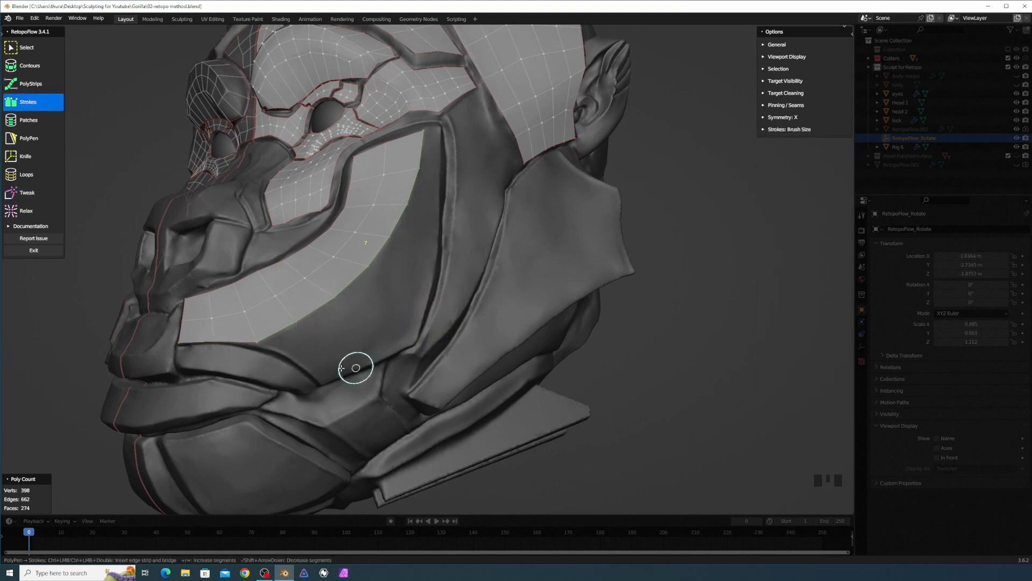
pyautogui.moveTo(321, 383)
pyautogui.mouseDown()
pyautogui.moveTo(408, 349)
pyautogui.moveTo(437, 214)
pyautogui.mouseUp()
pyautogui.moveTo(439, 153); pyautogui.dragTo(439, 129)
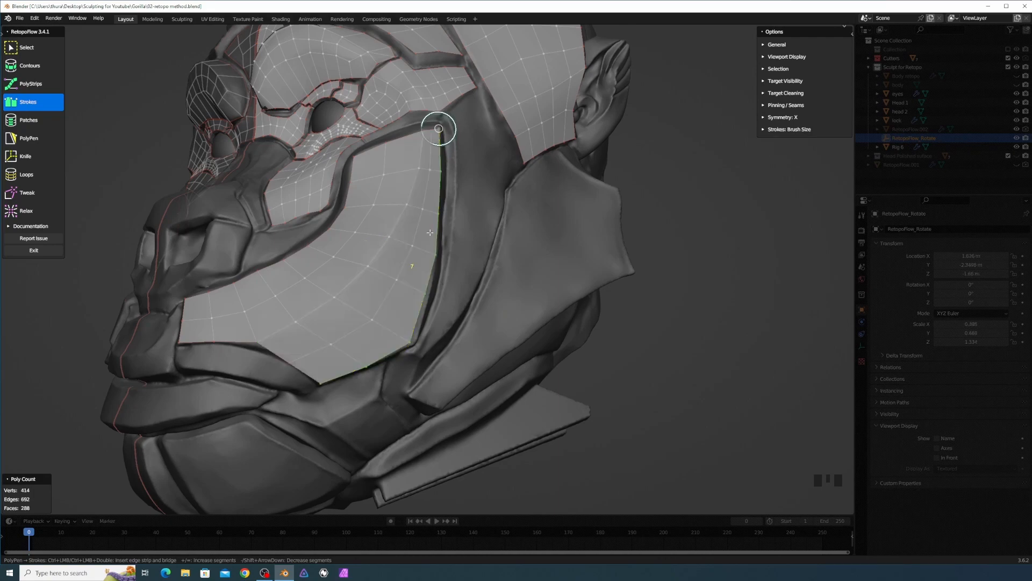
# Tweak the lower front border of the cheek patch so its corner and edge vertices follow the curve of the plate.
pyautogui.moveTo(432, 235)
pyautogui.mouseDown(button='middle')
pyautogui.moveTo(424, 256)
pyautogui.moveTo(422, 247)
pyautogui.mouseUp(button='middle')
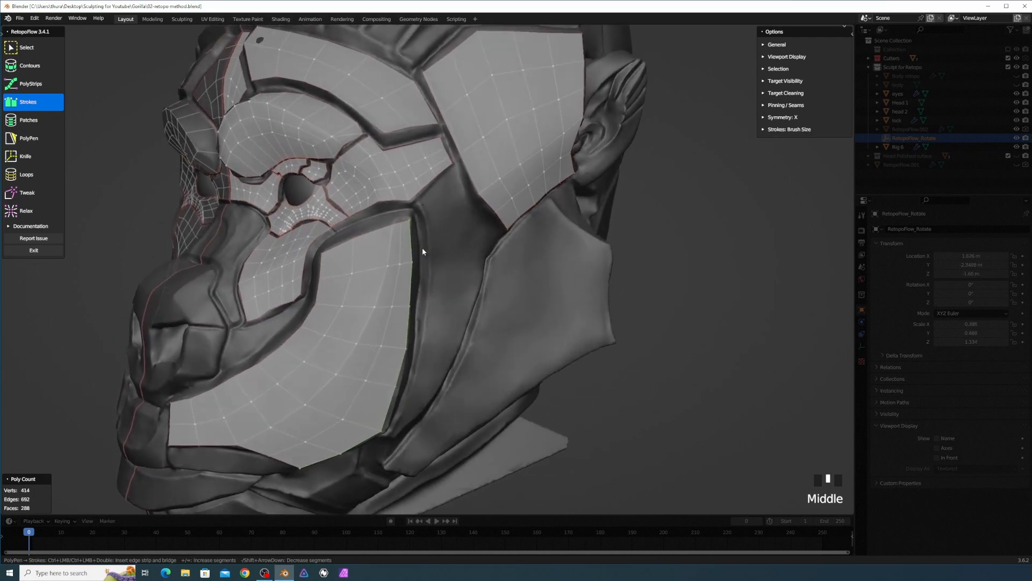
pyautogui.scroll(2, 422, 246)
pyautogui.press('8')
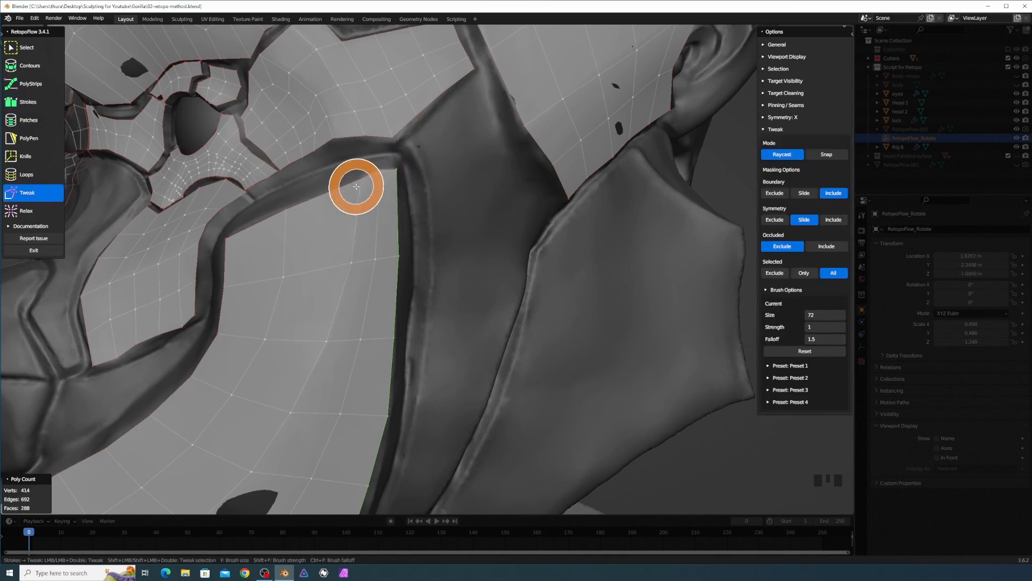
pyautogui.press('3')
pyautogui.scroll(-5, 371, 274)
pyautogui.moveTo(371, 274); pyautogui.dragTo(403, 299, button='middle')
pyautogui.scroll(4, 374, 355)
pyautogui.press('8')
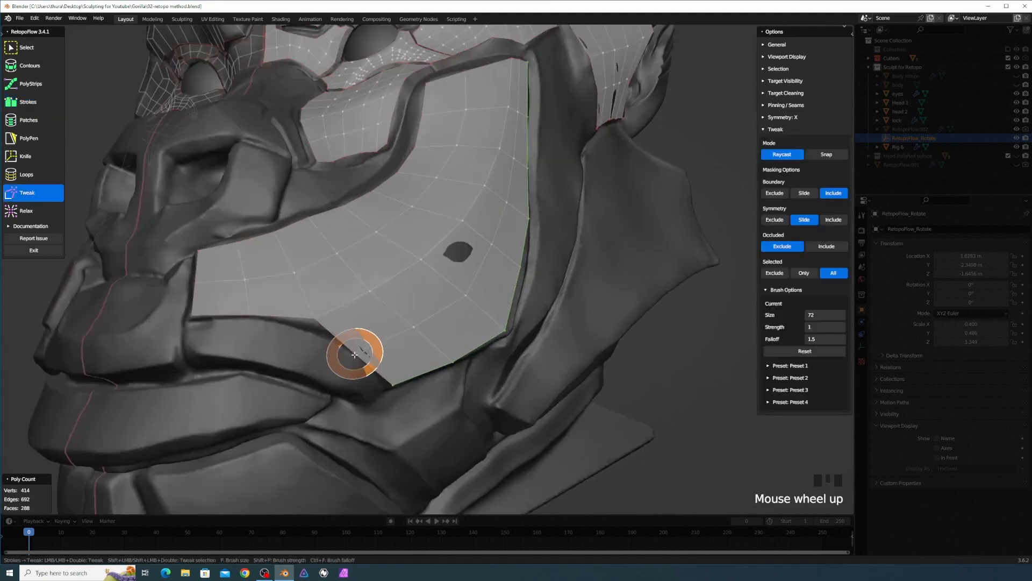
pyautogui.moveTo(391, 383); pyautogui.dragTo(398, 381)
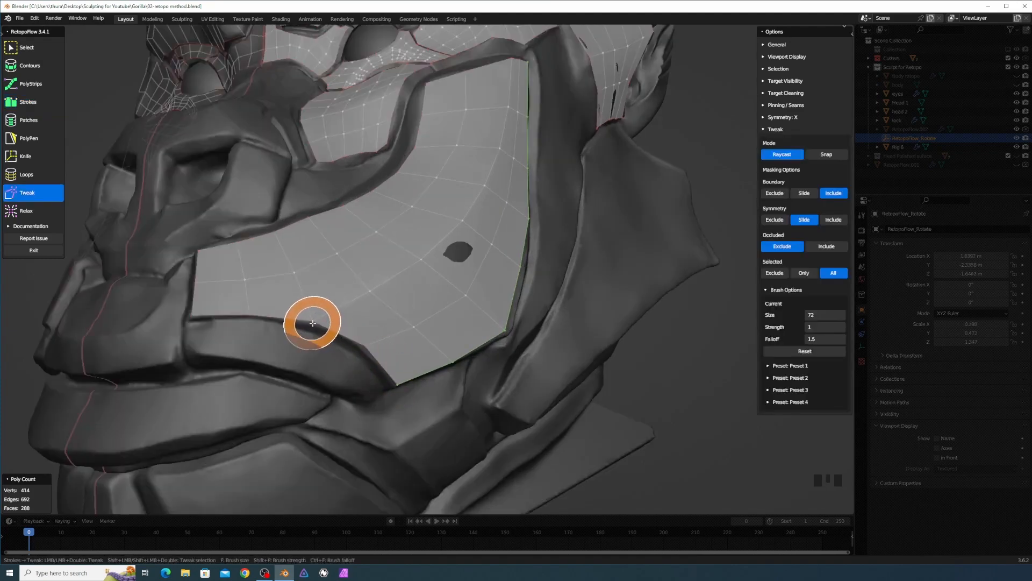
# Tweak the rear border vertices of the cheek patch, including its lower and upper corners, onto the edge of the plate.
pyautogui.press('3')
pyautogui.moveTo(315, 322)
pyautogui.mouseDown(button='middle')
pyautogui.moveTo(367, 325)
pyautogui.moveTo(352, 330)
pyautogui.mouseUp(button='middle')
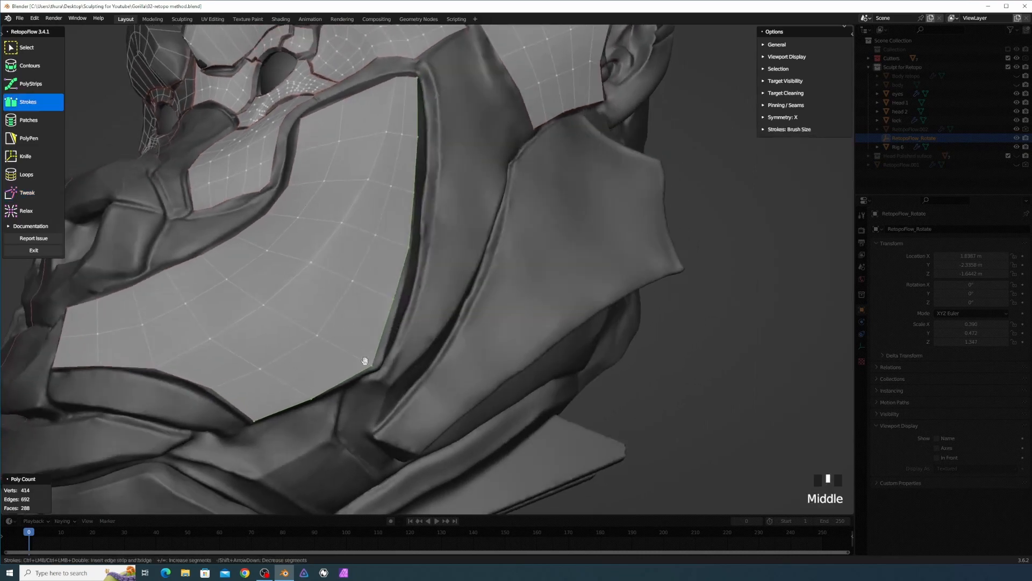
pyautogui.press('8')
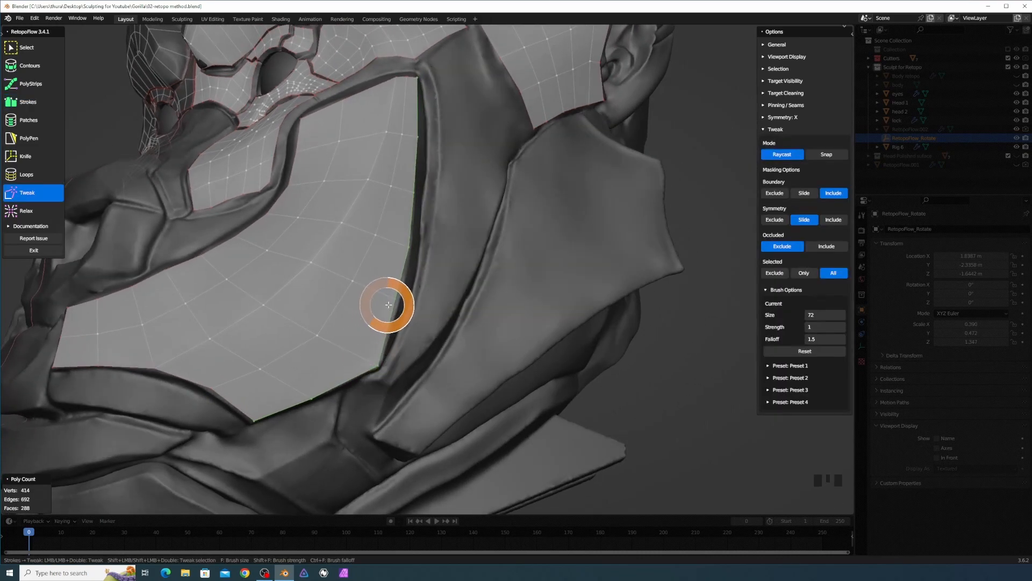
pyautogui.press('3')
pyautogui.moveTo(405, 258); pyautogui.dragTo(414, 298, button='middle')
pyautogui.press('8')
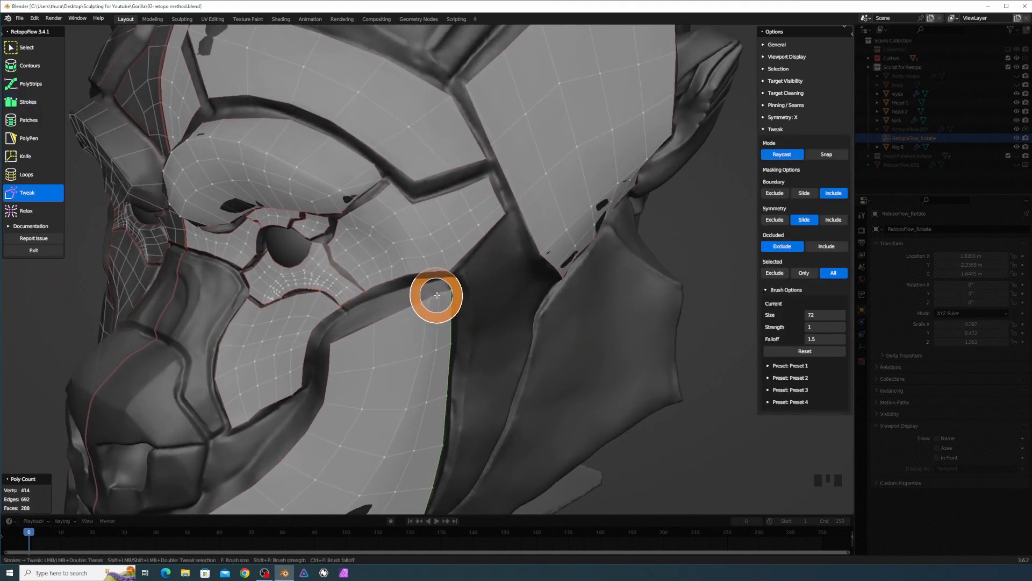
pyautogui.press('3')
pyautogui.moveTo(473, 293)
pyautogui.mouseDown(button='middle')
pyautogui.moveTo(486, 297)
pyautogui.moveTo(421, 295)
pyautogui.mouseUp(button='middle')
pyautogui.scroll(-2, 462, 290)
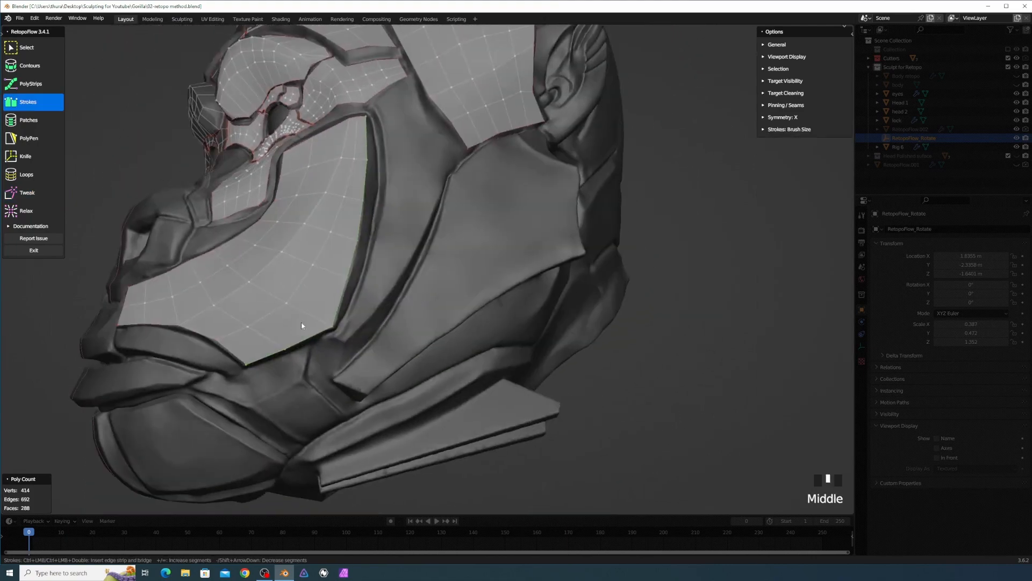
pyautogui.moveTo(301, 325); pyautogui.dragTo(396, 336, button='middle')
pyautogui.scroll(2, 339, 313)
pyautogui.scroll(2, 341, 344)
pyautogui.scroll(-3, 323, 347)
pyautogui.scroll(3, 382, 340)
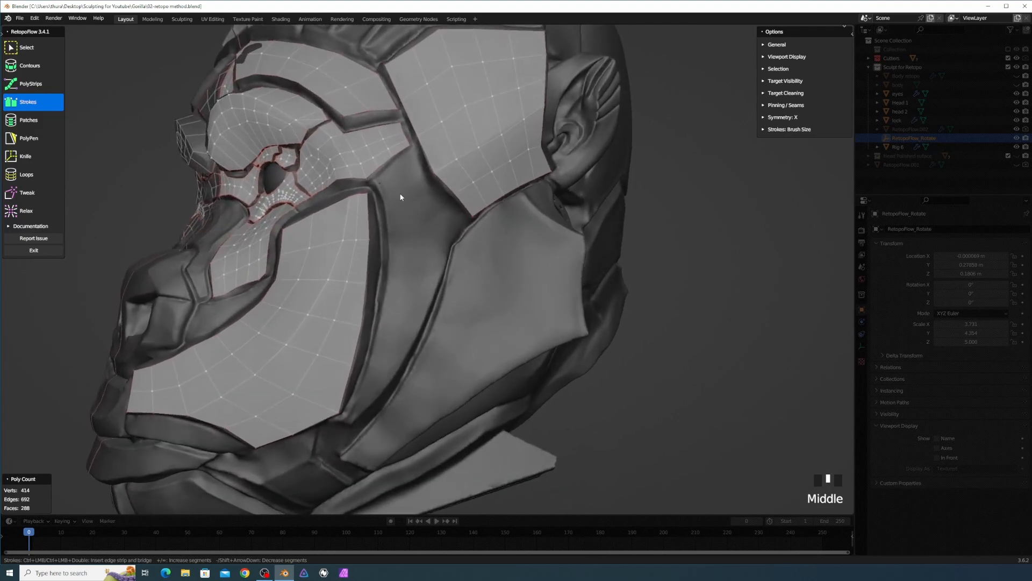
pyautogui.moveTo(377, 184); pyautogui.dragTo(407, 162)
pyautogui.hotkey('ctrl', 'z')
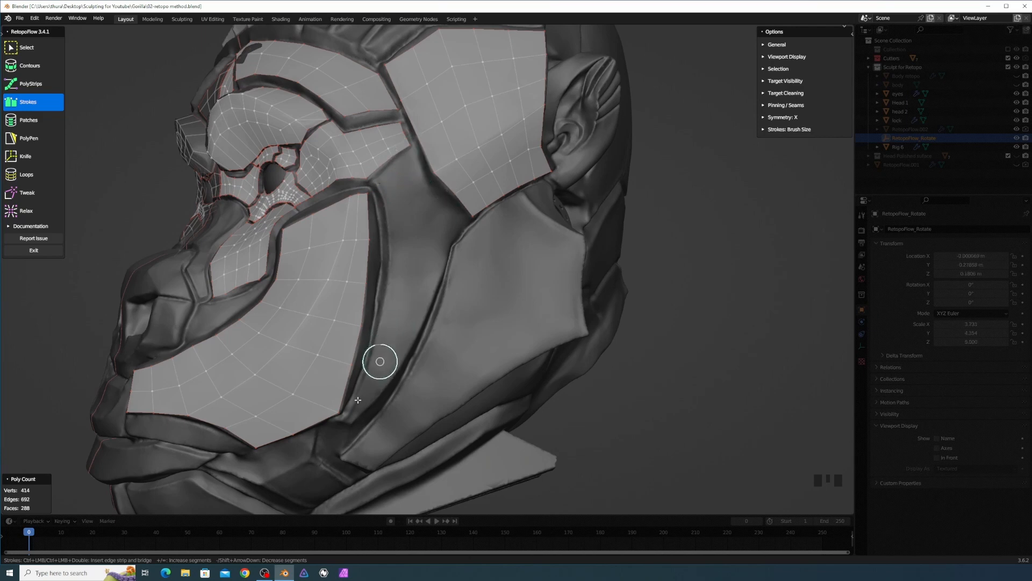
# Start the patch on the plate behind the cheek with a five-segment front-border stroke and extend it two faces wide with a rear-border stroke.
pyautogui.moveTo(346, 415)
pyautogui.mouseDown()
pyautogui.moveTo(371, 361)
pyautogui.moveTo(391, 243)
pyautogui.mouseUp()
pyautogui.press('-')
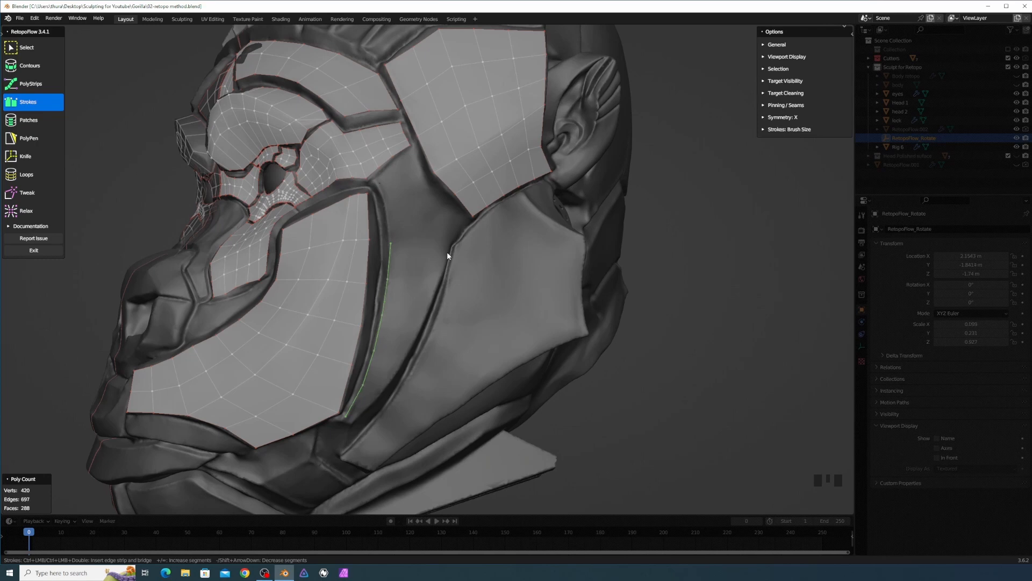
pyautogui.press('-')
pyautogui.press('=')
pyautogui.moveTo(371, 403); pyautogui.dragTo(450, 248)
# Add three quads with PolyPen above the new strip's upper edge, reaching the rear corner of the plate beside the temple patch.
pyautogui.moveTo(501, 250)
pyautogui.mouseDown(button='middle')
pyautogui.moveTo(477, 263)
pyautogui.moveTo(466, 292)
pyautogui.moveTo(473, 269)
pyautogui.moveTo(473, 304)
pyautogui.mouseUp(button='middle')
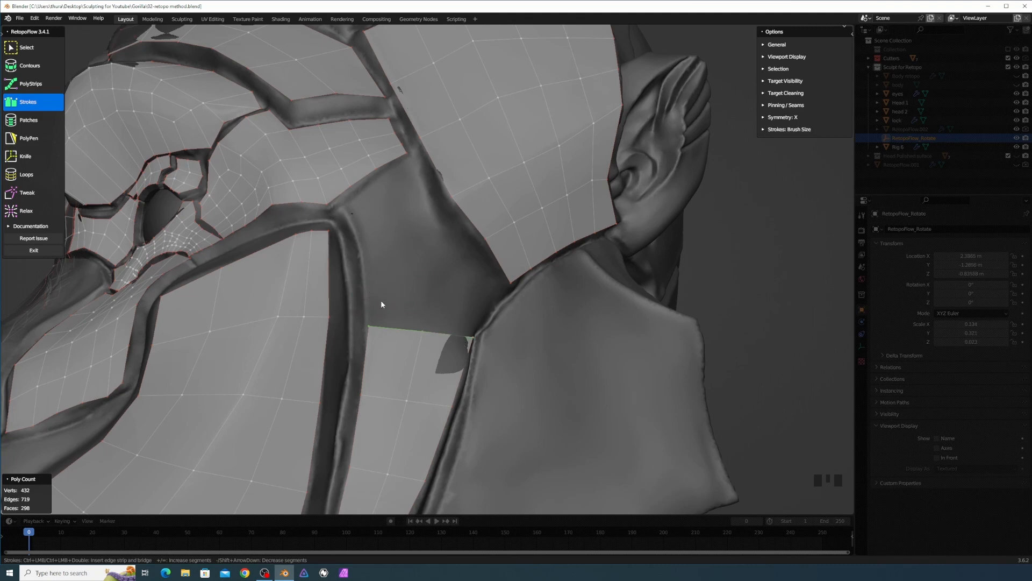
pyautogui.press('5')
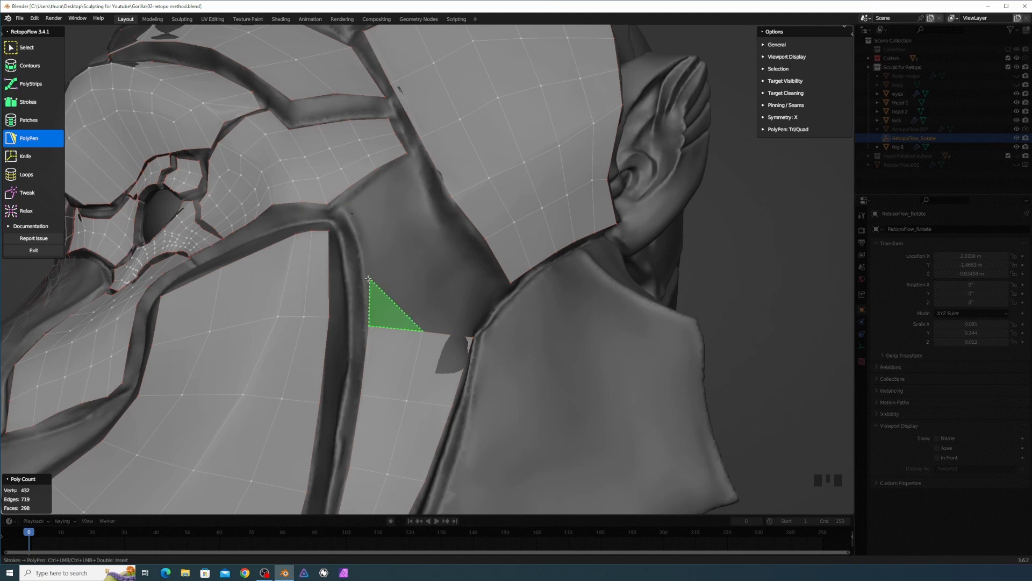
pyautogui.click(407, 277)
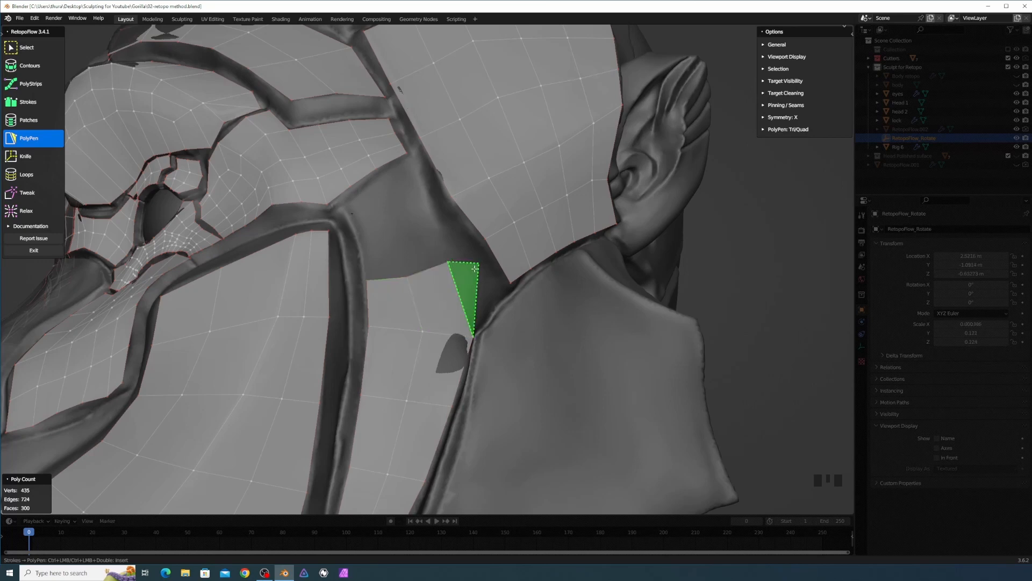
pyautogui.click(504, 293)
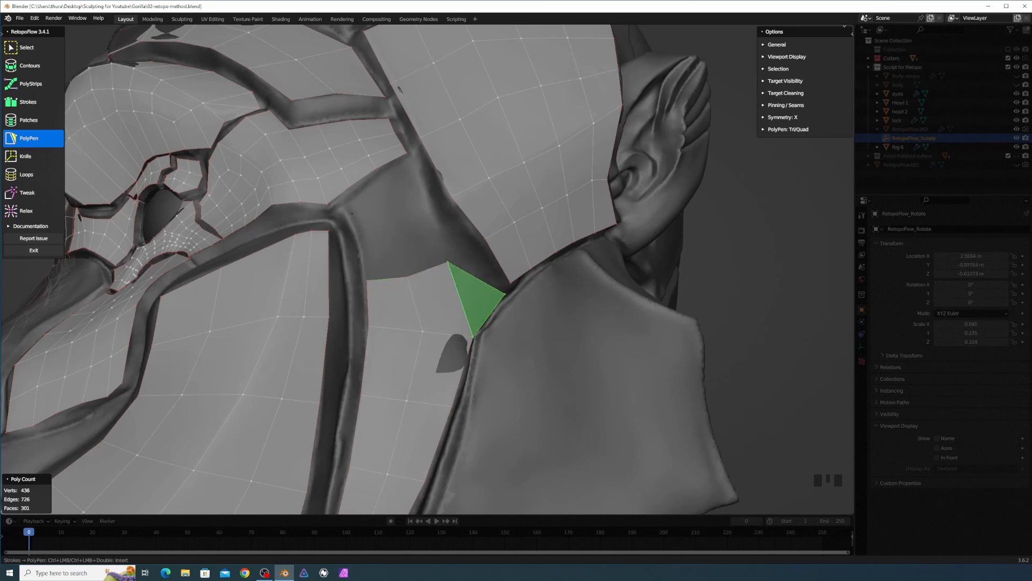
pyautogui.click(472, 250)
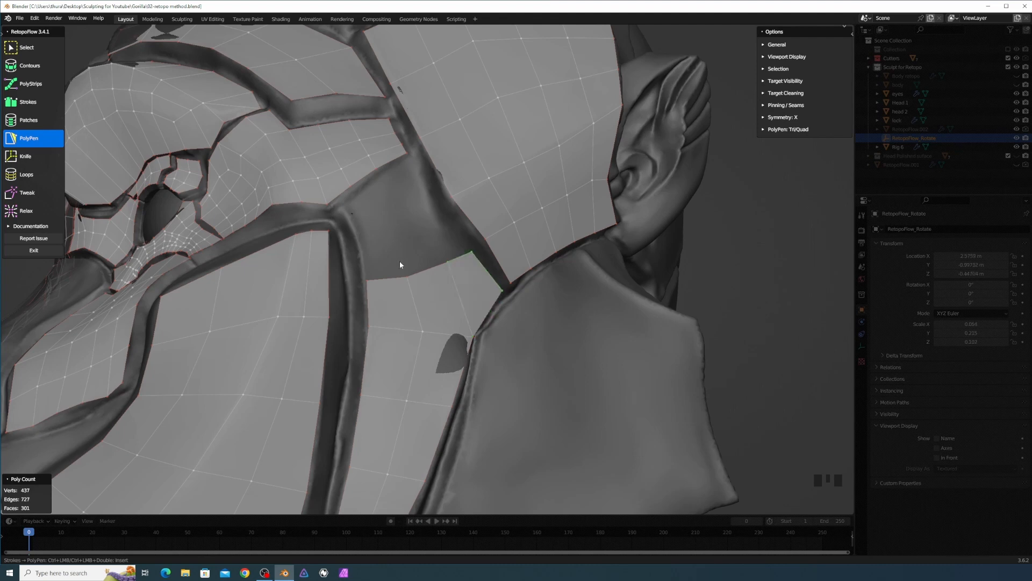
# Fill the rest of the plate with two face rows from a stroke along its upper border and tweak the new vertices.
pyautogui.press('3')
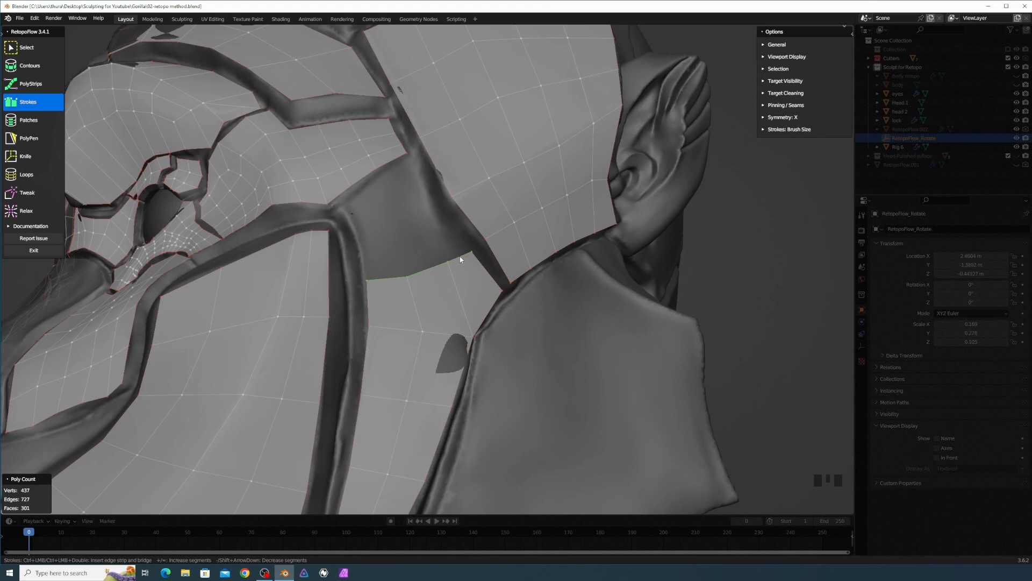
pyautogui.moveTo(342, 210); pyautogui.dragTo(415, 160)
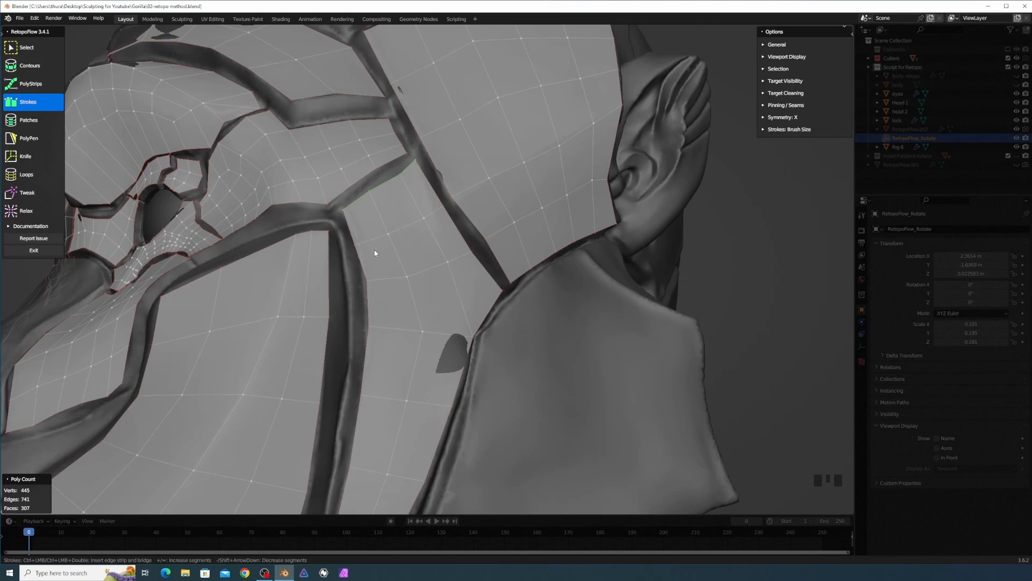
pyautogui.press('8')
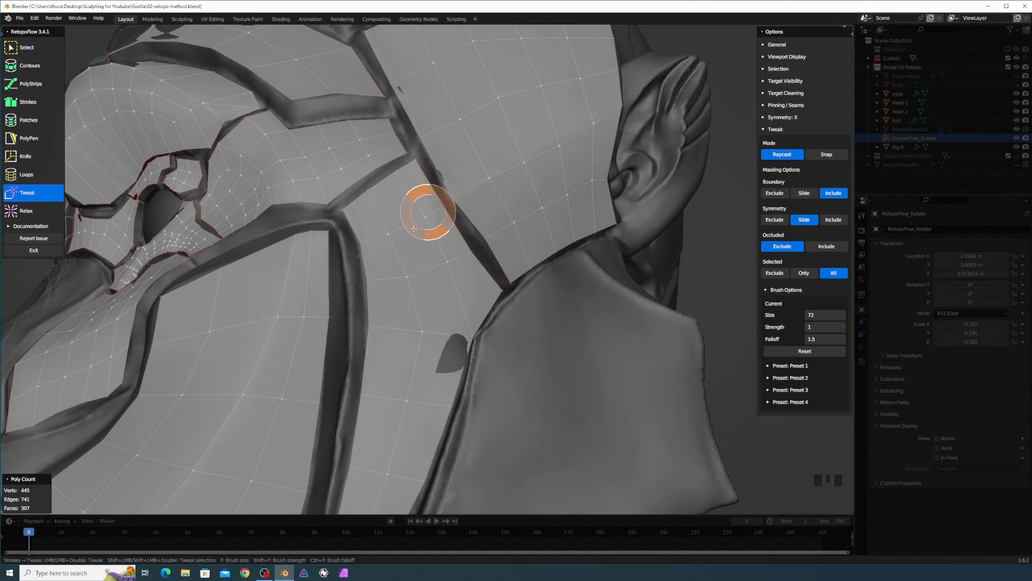
pyautogui.scroll(-4, 414, 228)
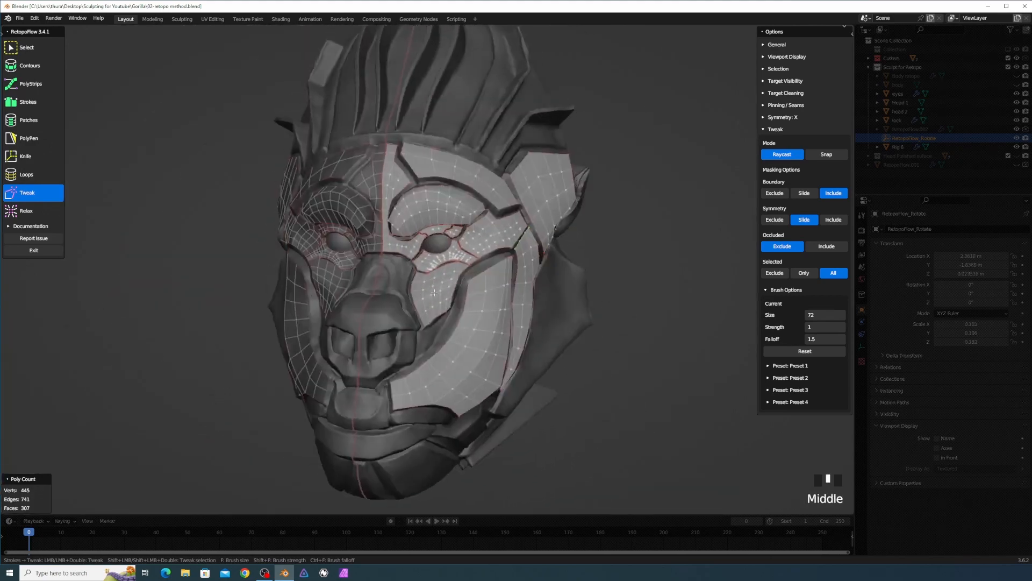
pyautogui.scroll(2, 434, 293)
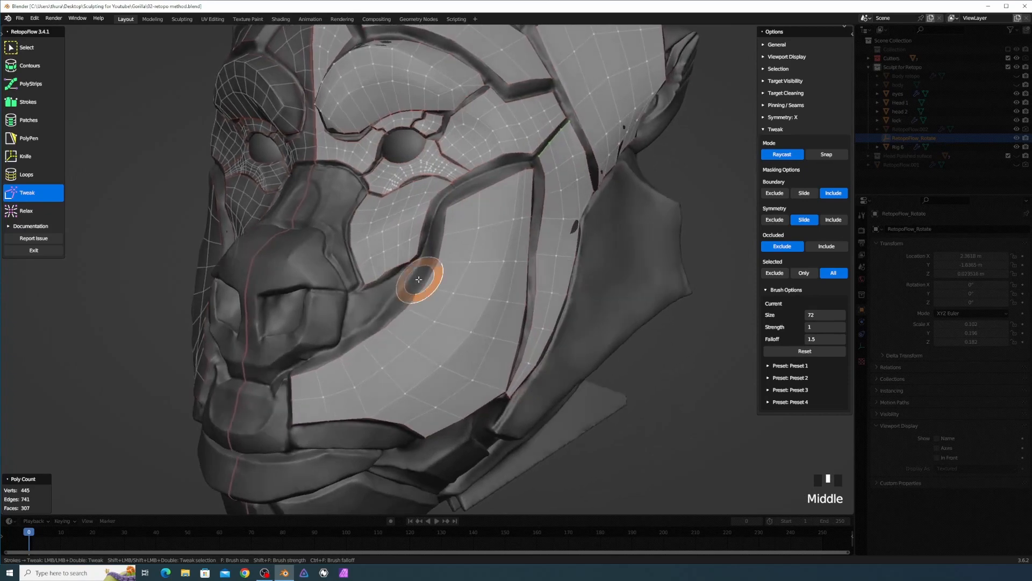
pyautogui.scroll(-3, 419, 279)
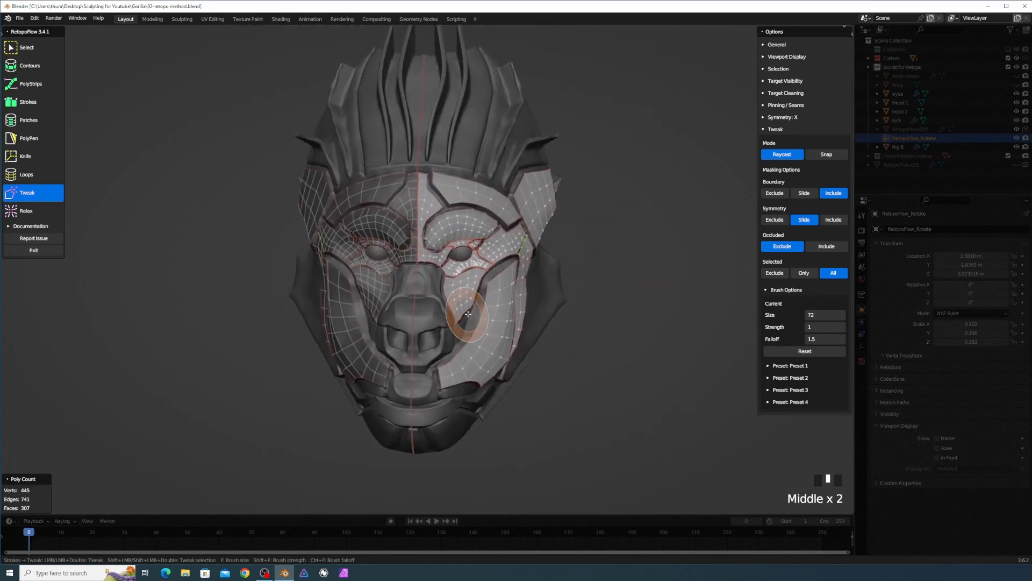